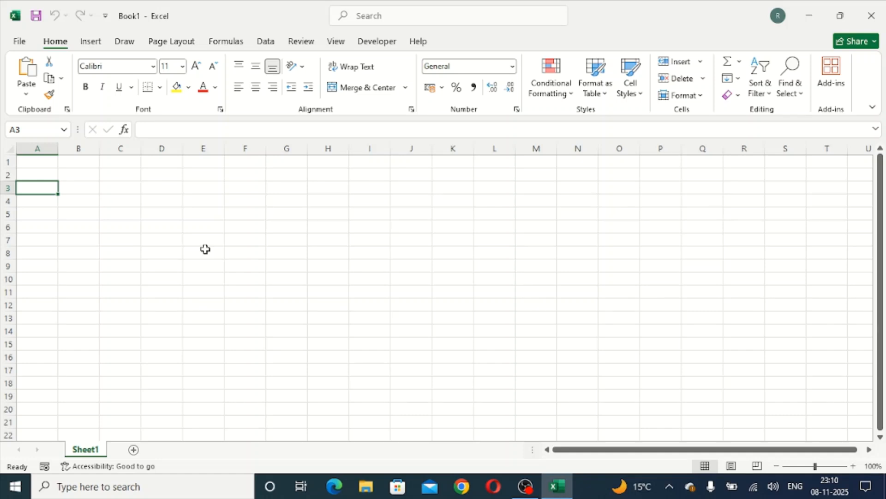
Step: Enter the header Employee Name in cell A3 and autofit the width of column A to it
text(EMPlk)
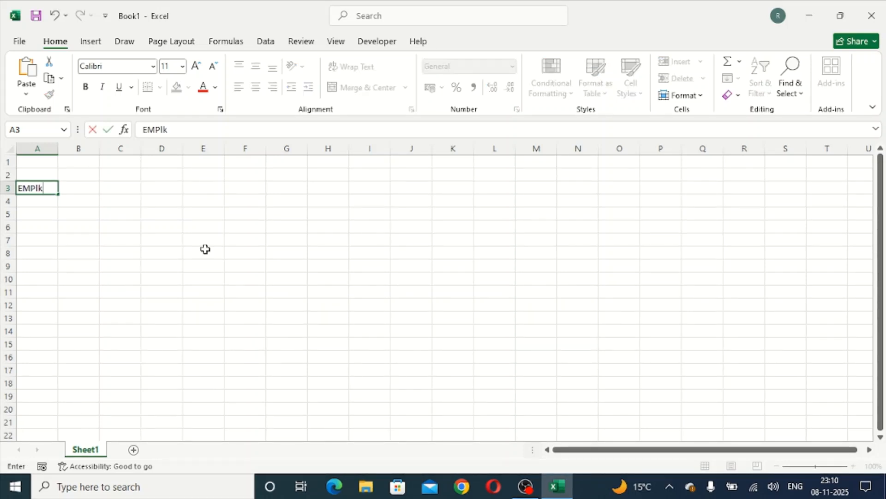
key(BackSpace)
text(oyee)
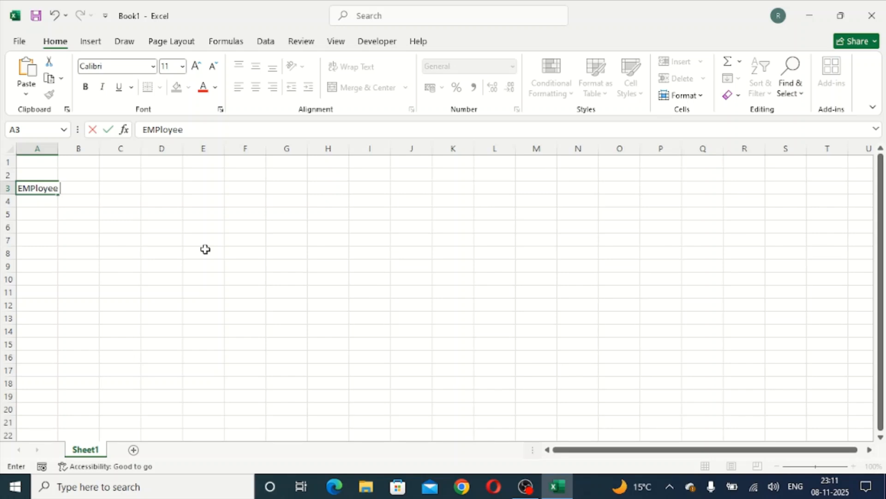
key(BackSpace)
key(BackSpace)
key(BackSpace)
key(BackSpace)
key(BackSpace)
key(BackSpace)
key(BackSpace)
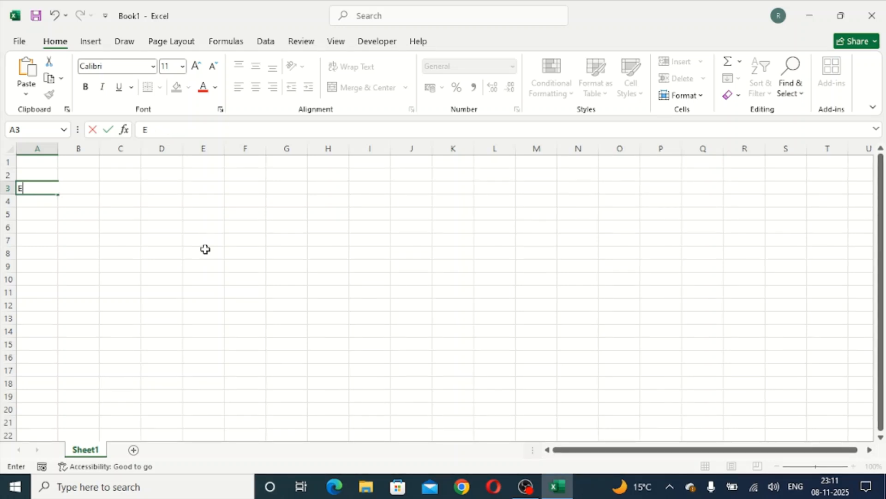
text(mpl)
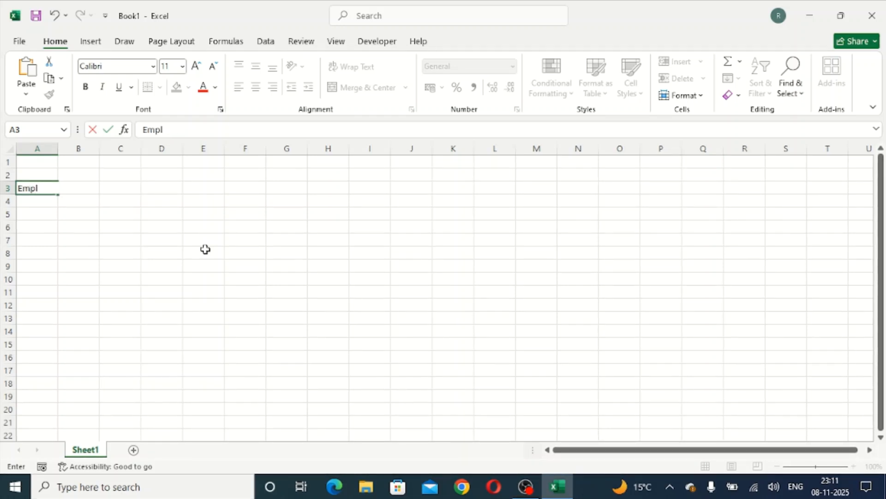
text(oyee Name)
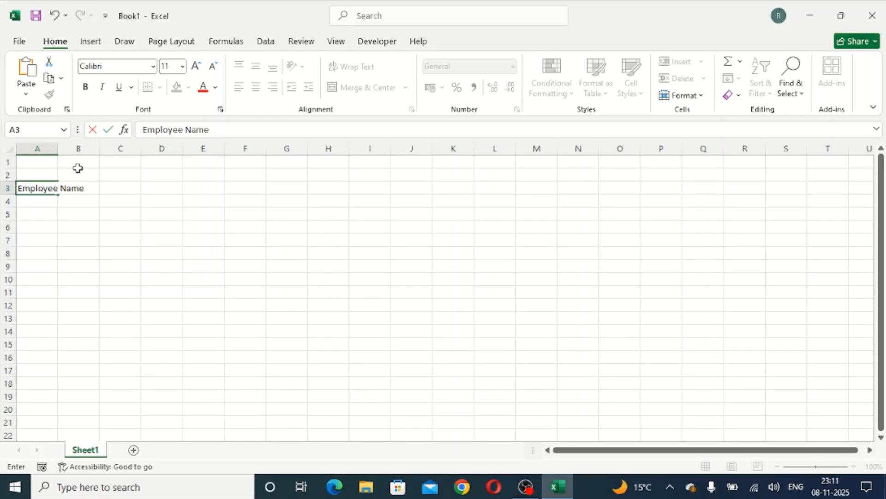
double_click(57, 150)
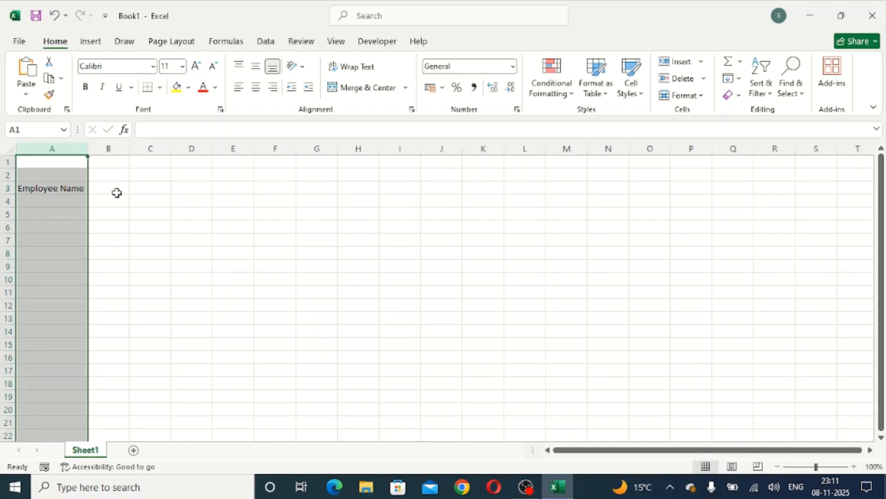
click(117, 193)
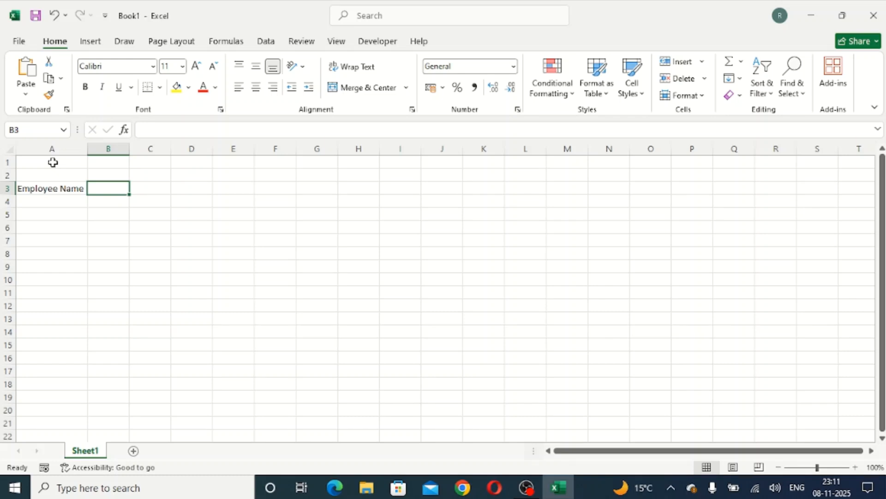
Step: Merge and center cells A1 through L1 and enter the title Monthly Sales Report in the merged cell
drag(52, 162, 523, 164)
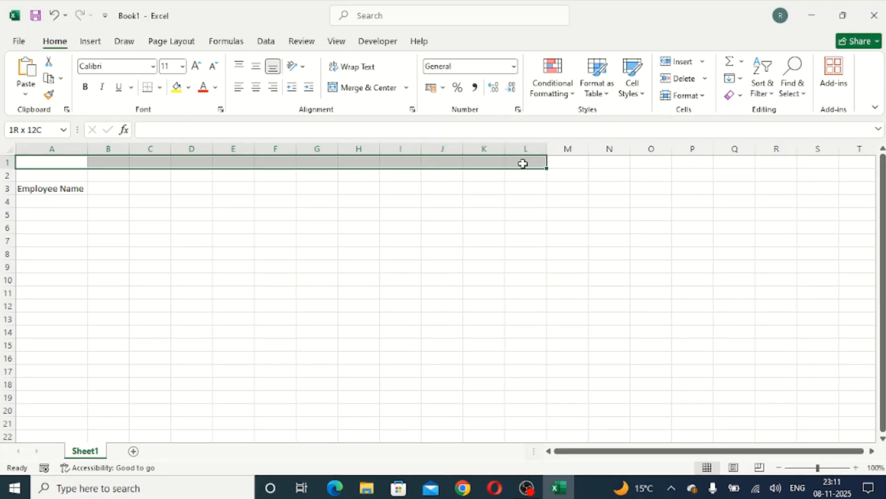
drag(523, 163, 523, 164)
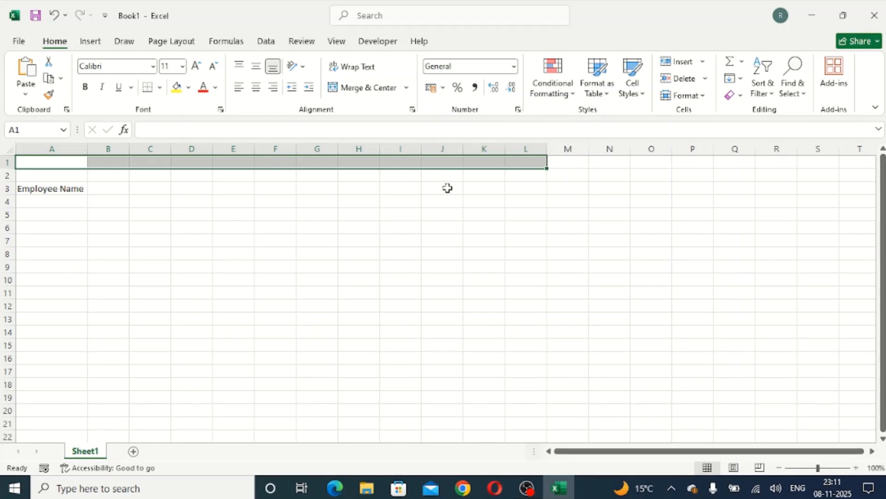
click(368, 93)
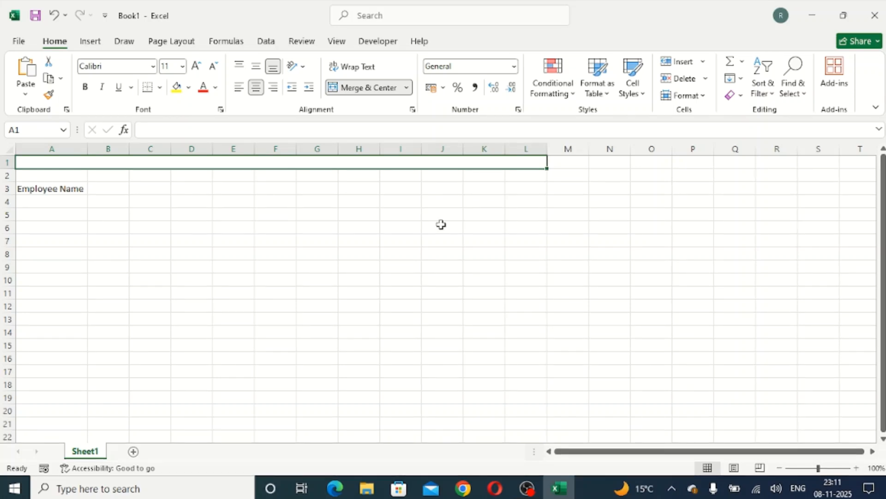
text(Monthly)
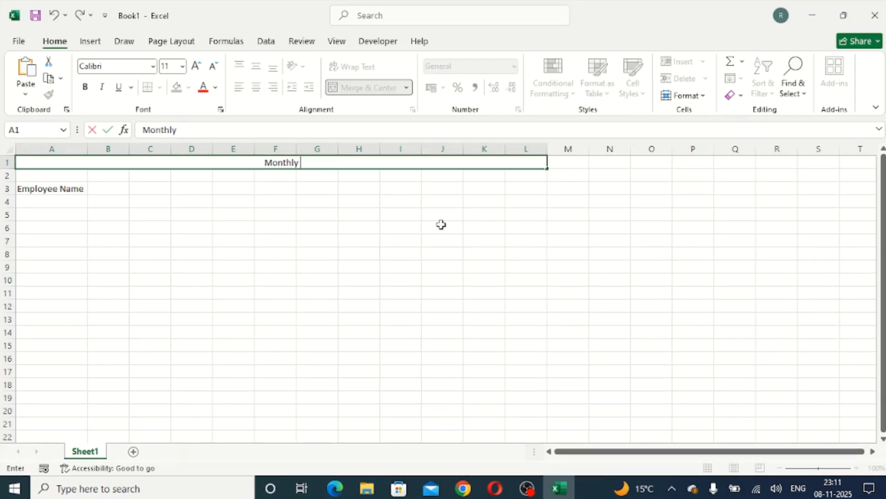
text( Sales)
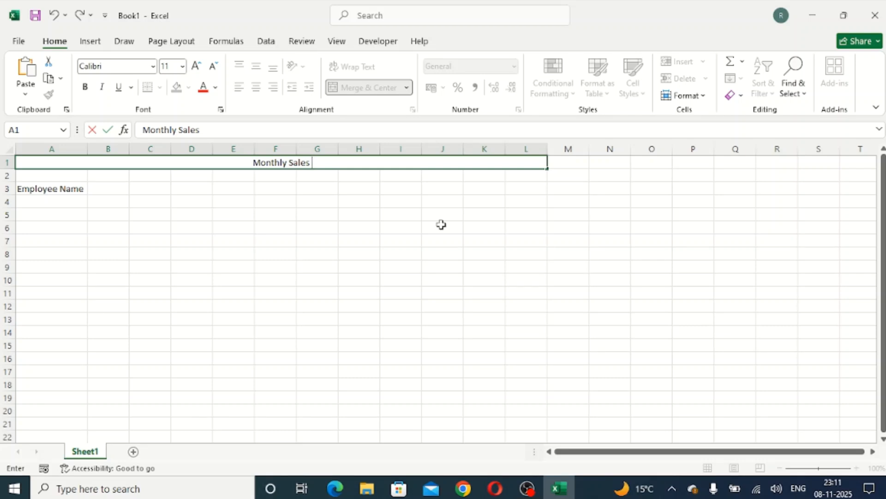
text( Report)
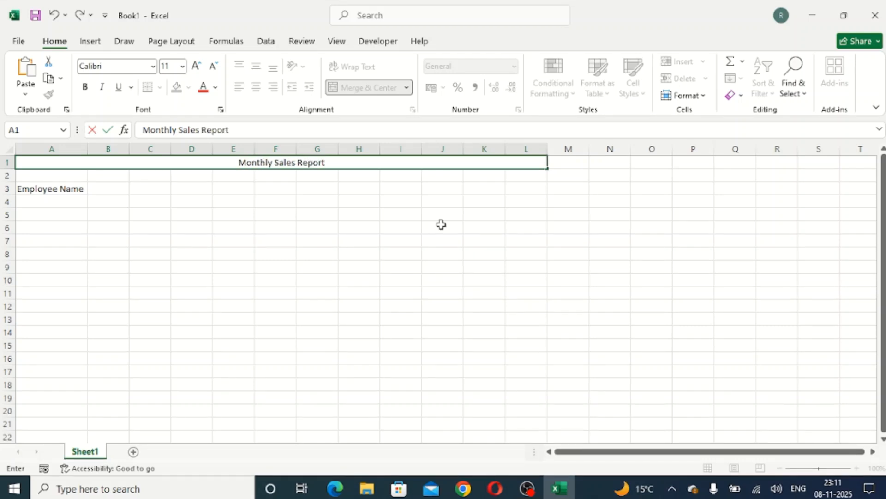
key(Tab)
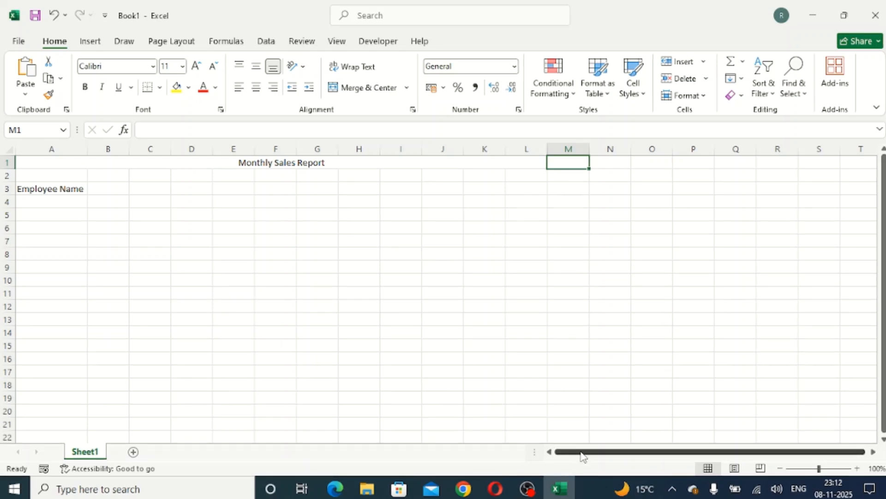
Step: Merge and center cells M1 through R1 beside the report title
drag(583, 453, 631, 449)
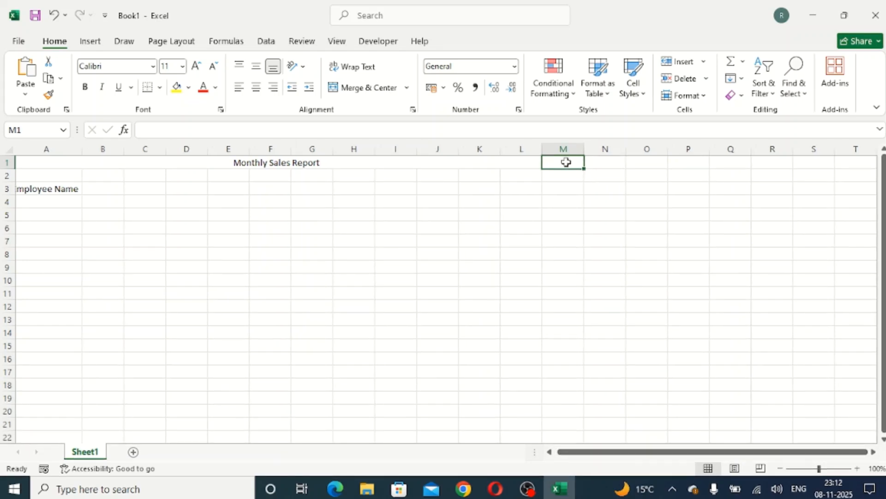
drag(591, 160, 755, 173)
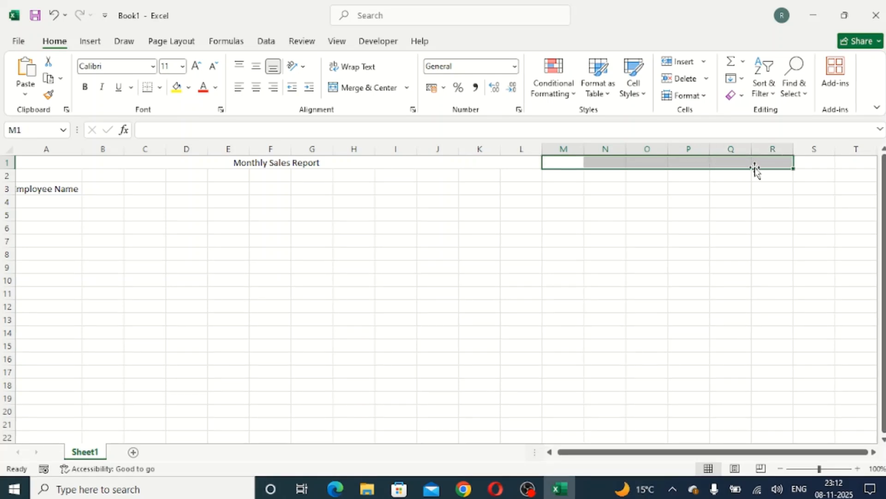
click(362, 88)
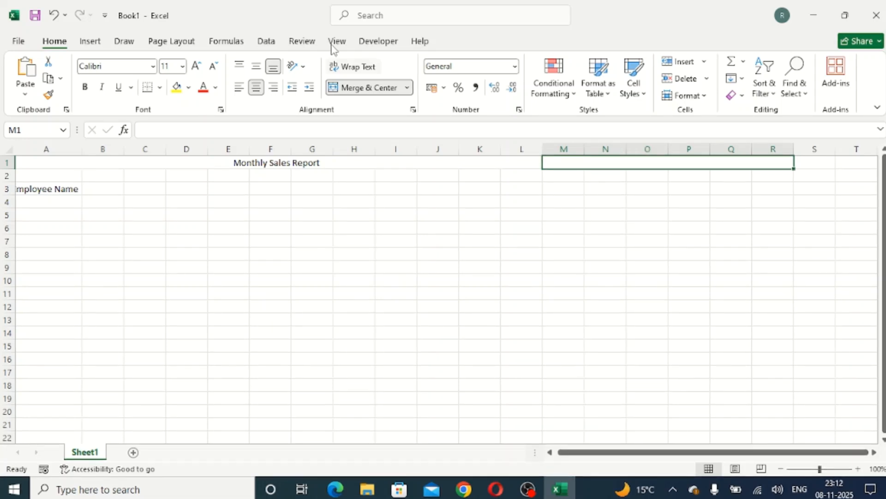
Step: Open data validation for the merged cell M1 and set its allowed values to List
click(269, 45)
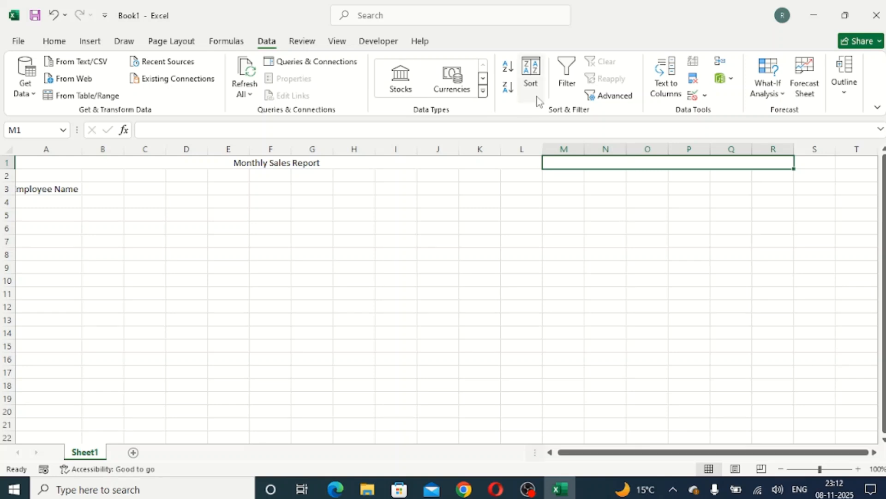
click(705, 96)
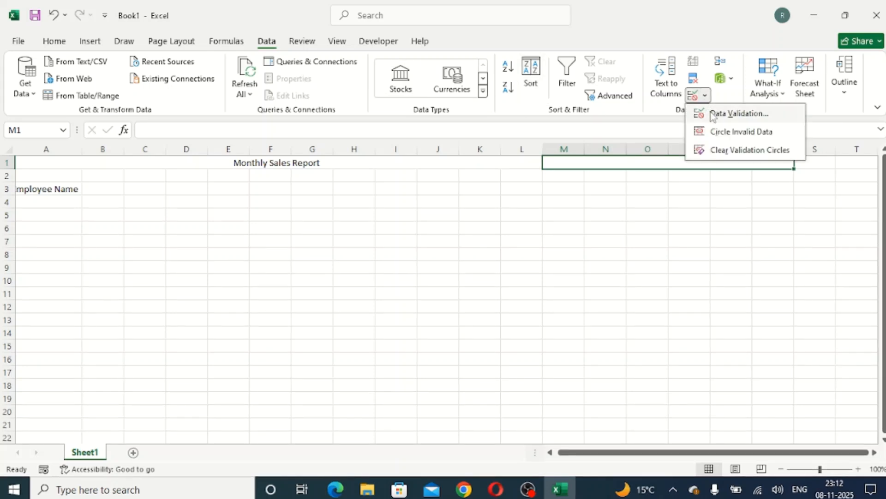
click(718, 113)
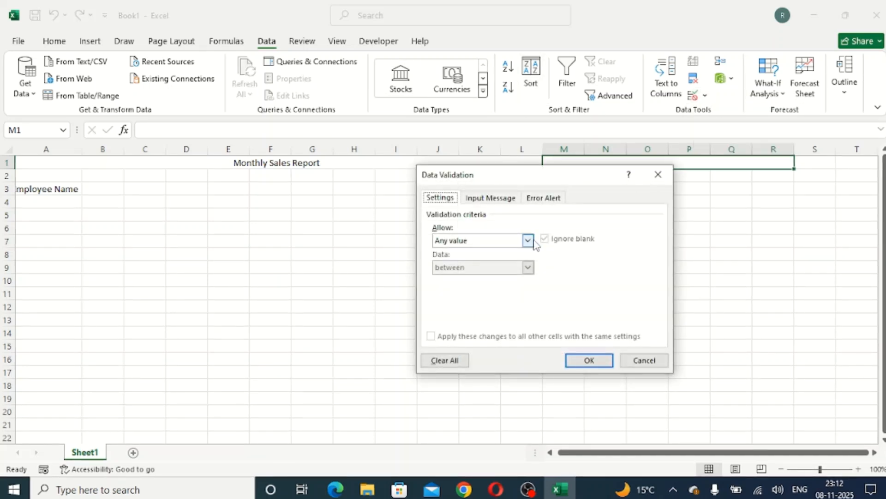
click(527, 241)
click(496, 276)
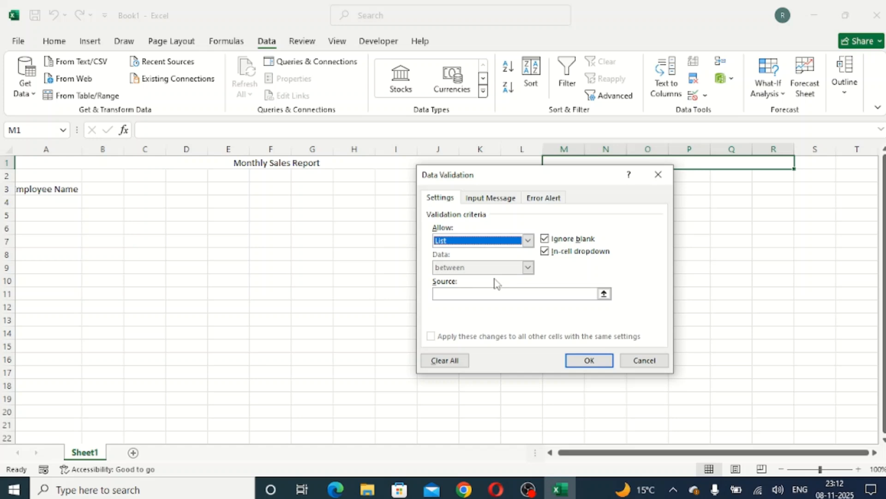
Step: Enter Jan,Feb,March,April,May,June as the first comma-separated entries of the validation list source
click(540, 295)
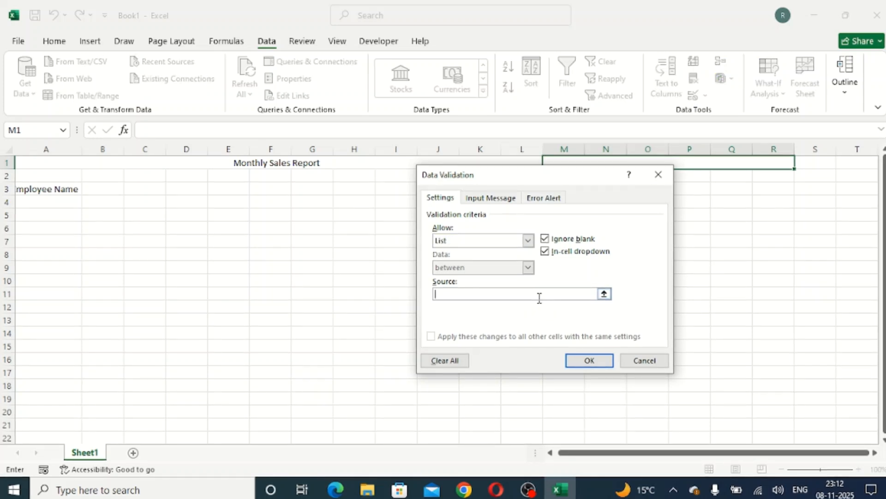
text(Jan,)
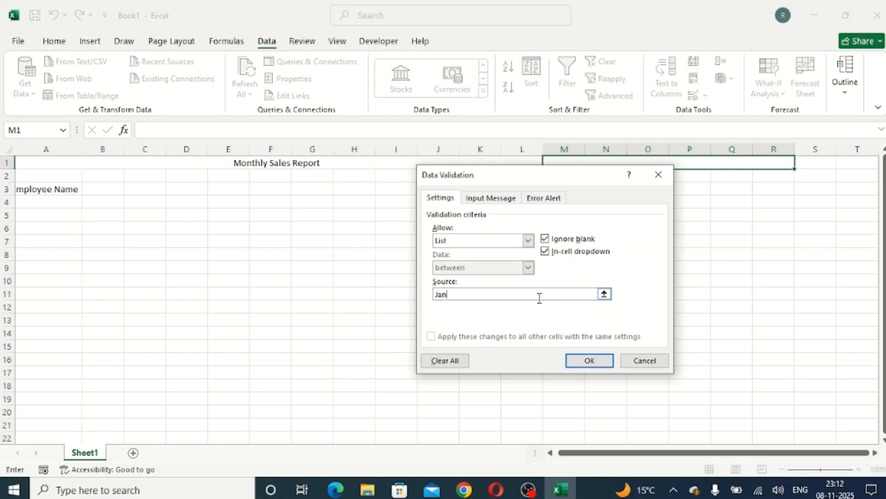
text(Feb)
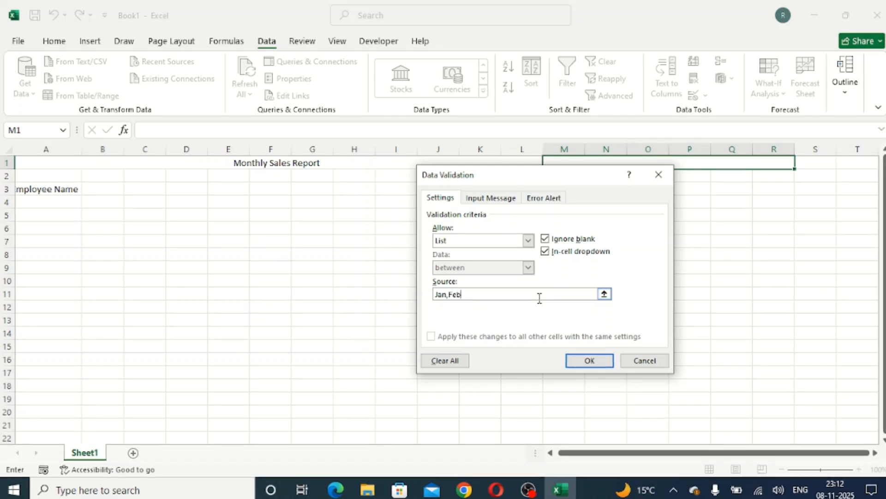
text(,Mar)
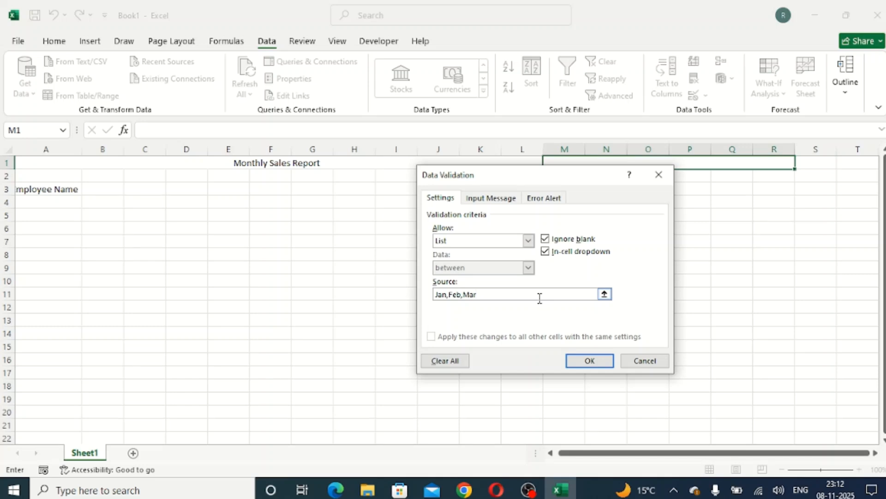
text(ch,)
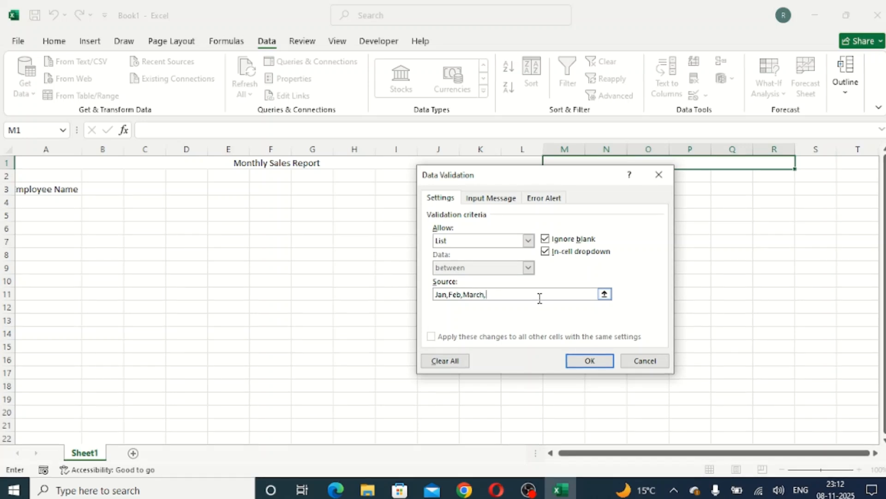
text(April)
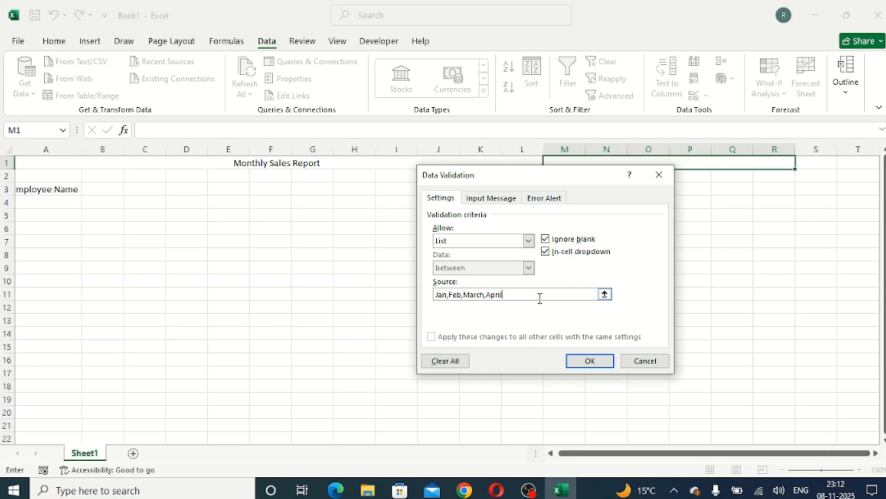
text(,May)
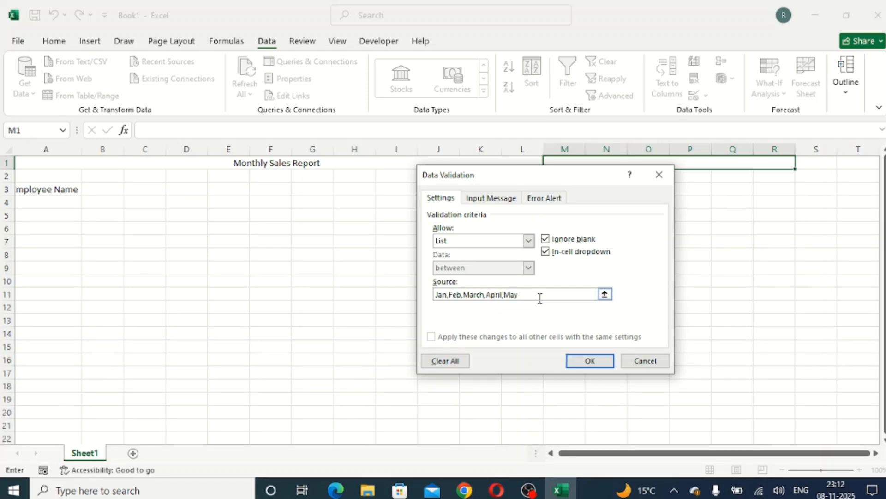
text(,)
text(Jun)
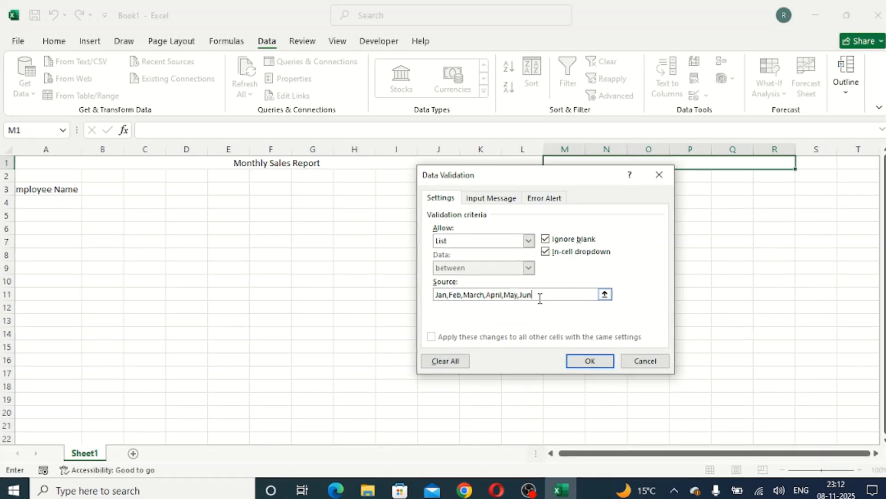
text(e,)
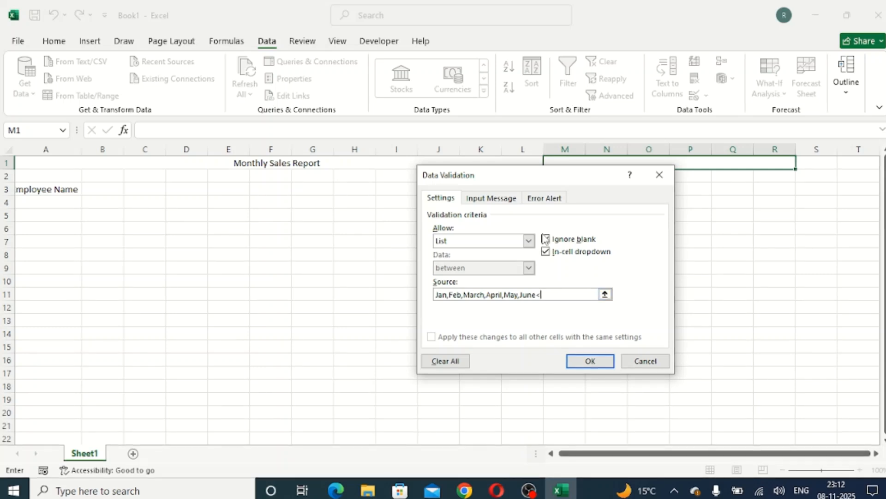
key(BackSpace)
Step: Extend the list source with ,July August,September,October,November,December and apply the validation to cell M1
text(,J)
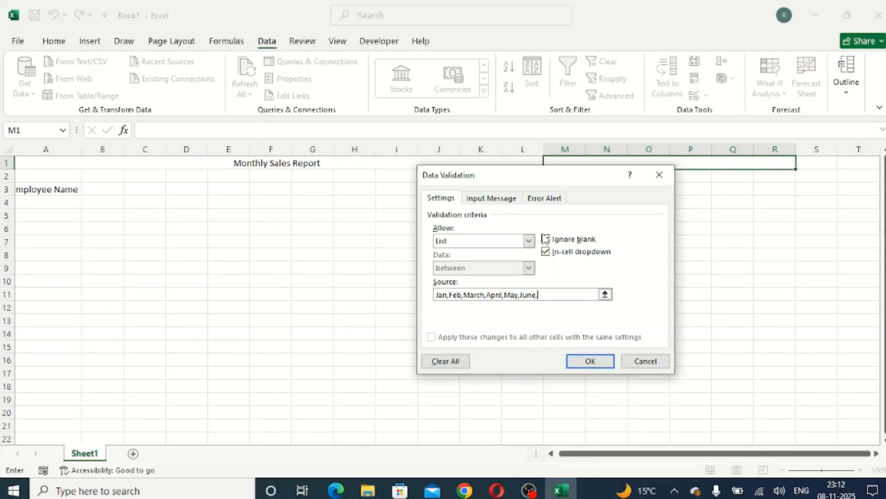
text(ul)
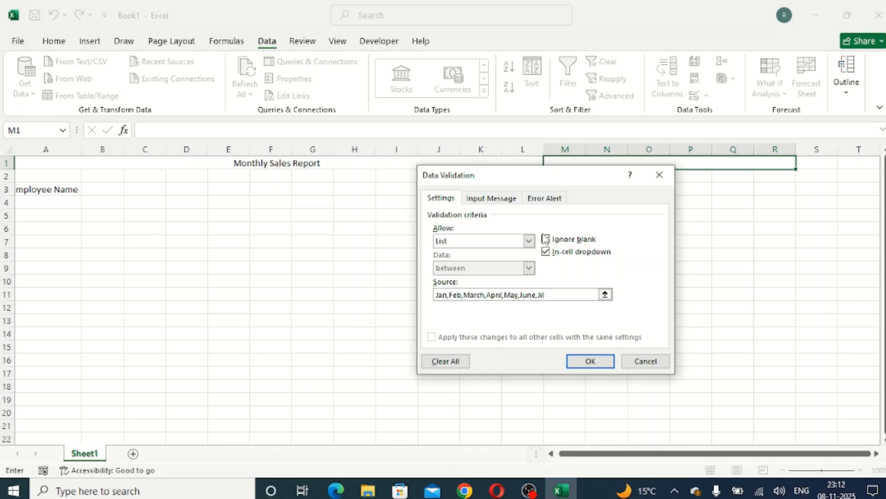
text(y)
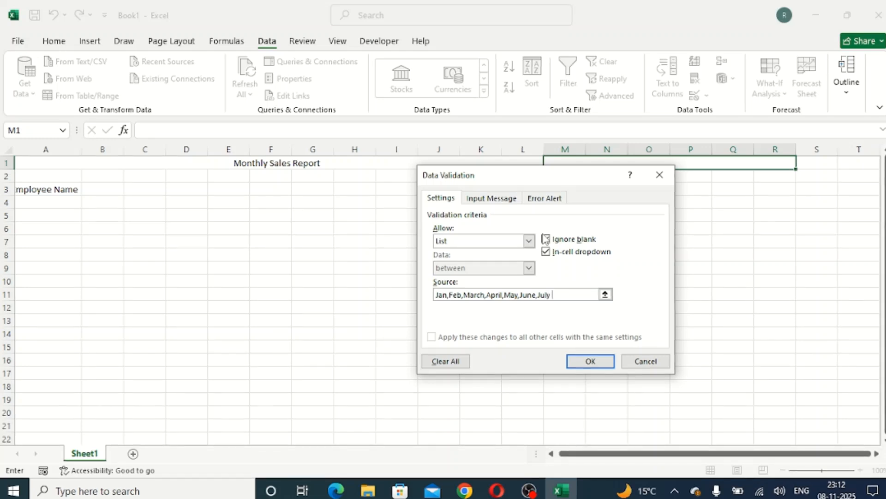
text( Au)
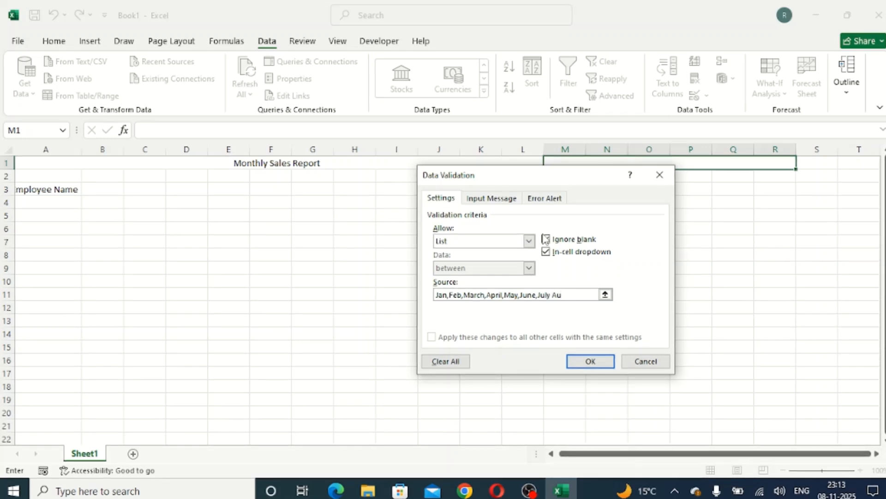
text(gus)
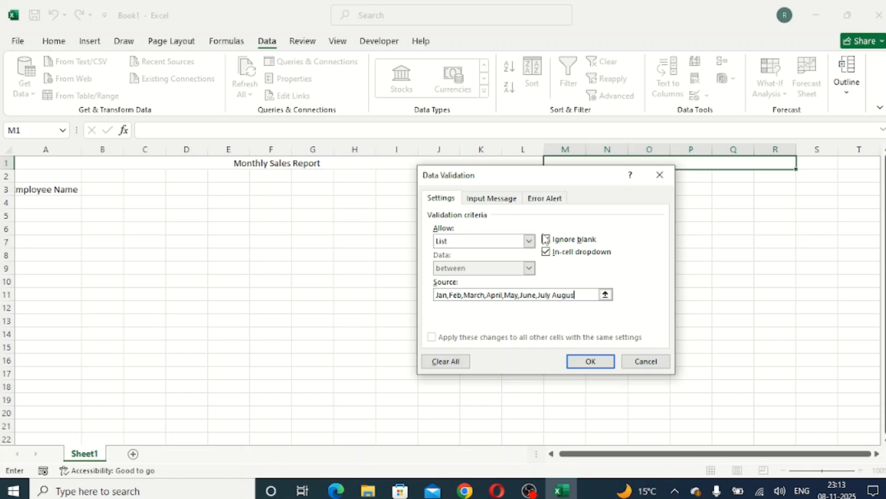
text(t,)
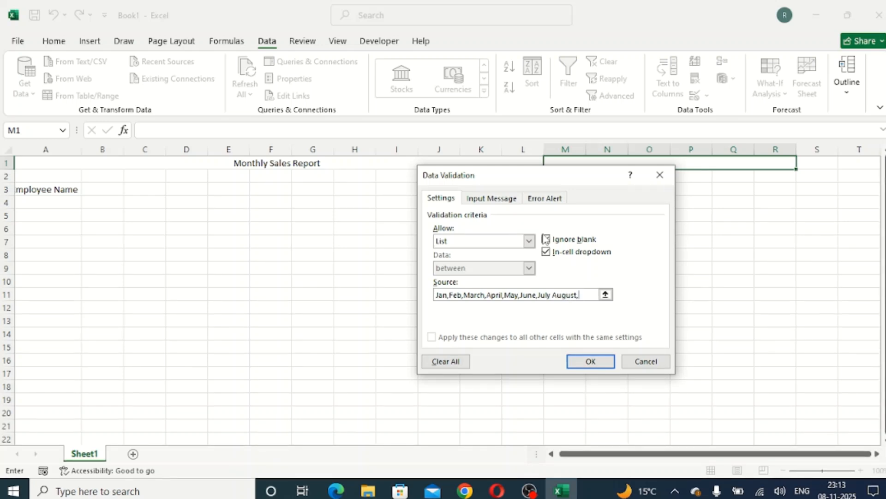
text(Se)
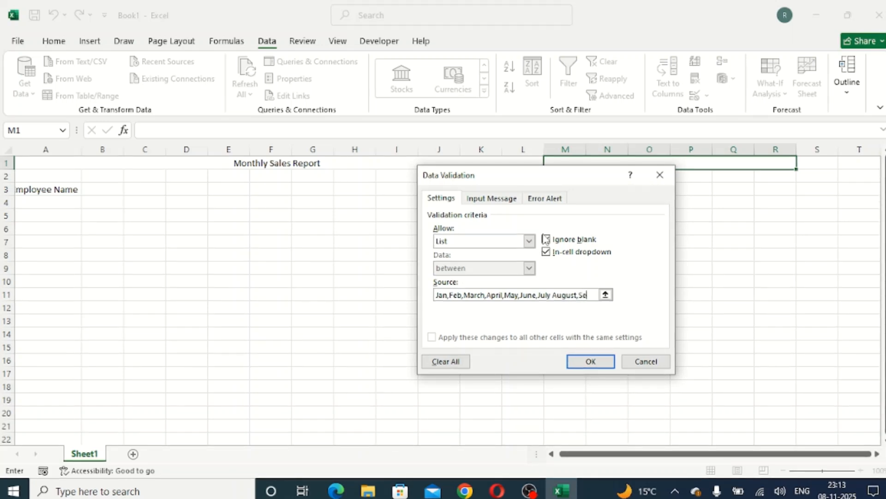
text(ptember)
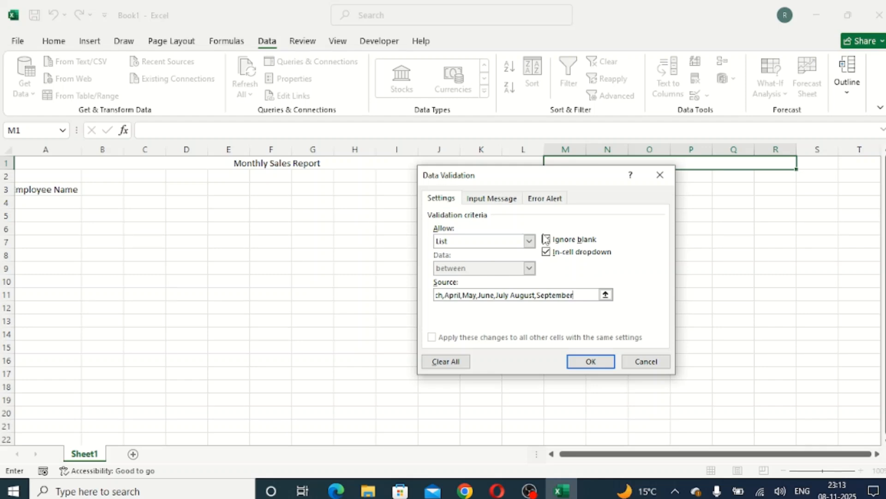
text(,O)
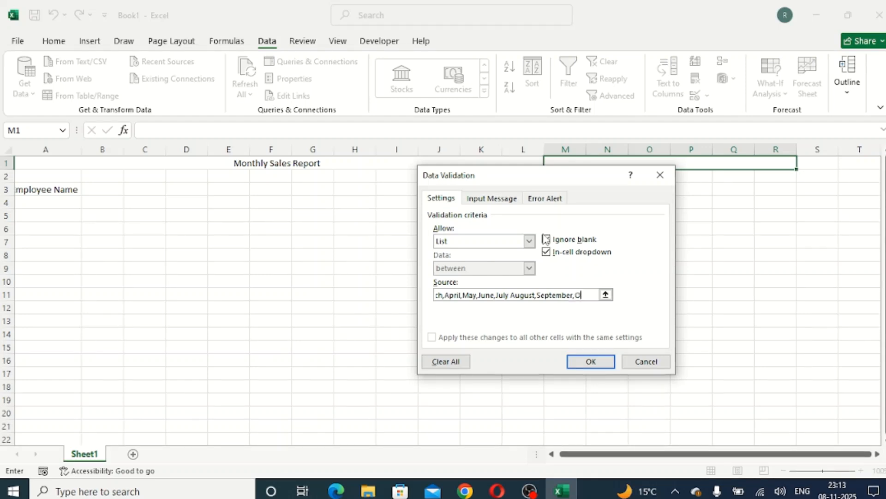
text(ctober,)
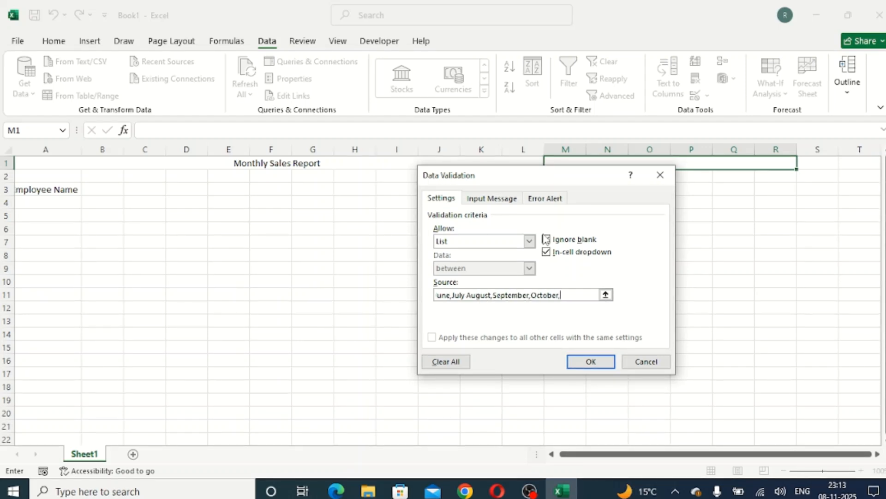
text(Novem)
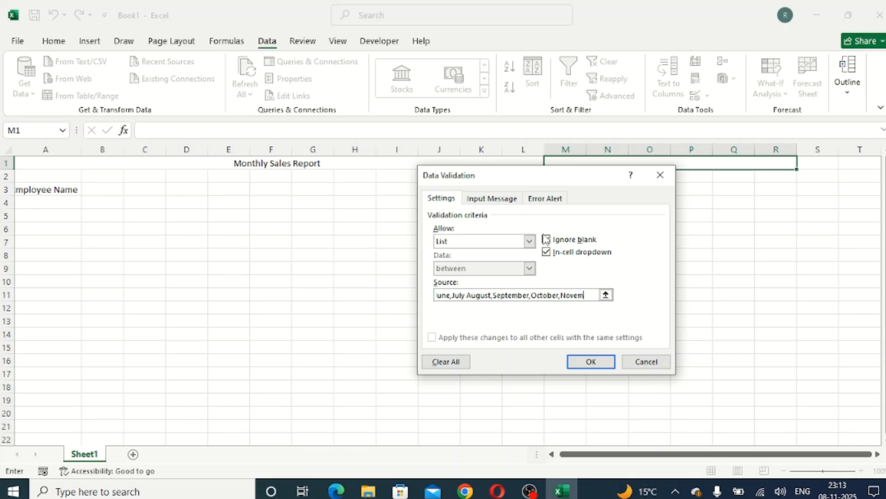
text(ber,D)
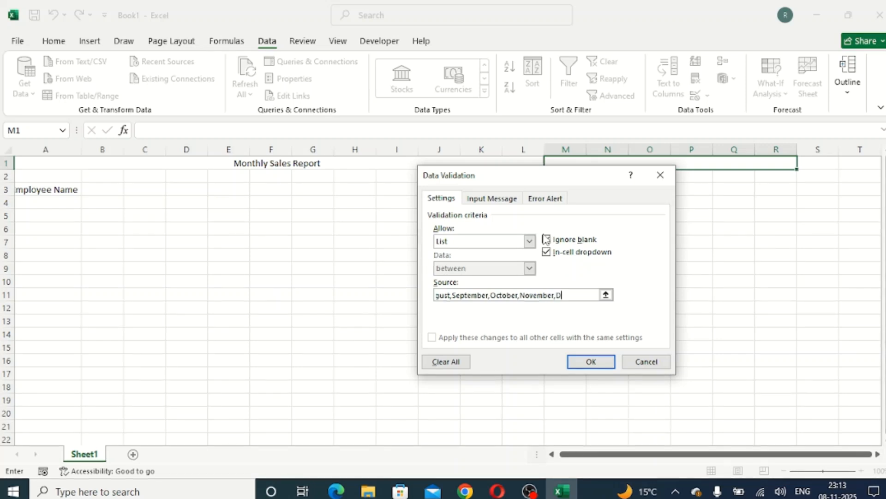
text(ecember)
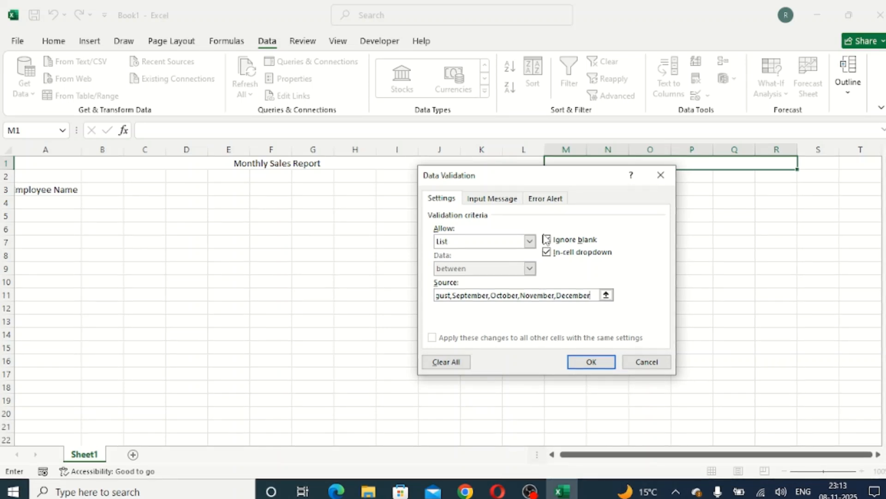
key(Return)
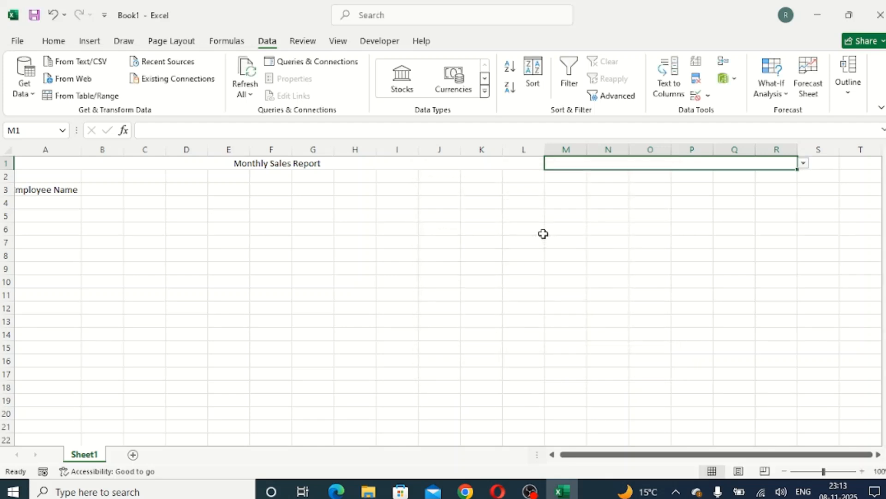
Step: Check the month choices in M1's drop-down list and reopen its data validation to edit the source around August
click(806, 164)
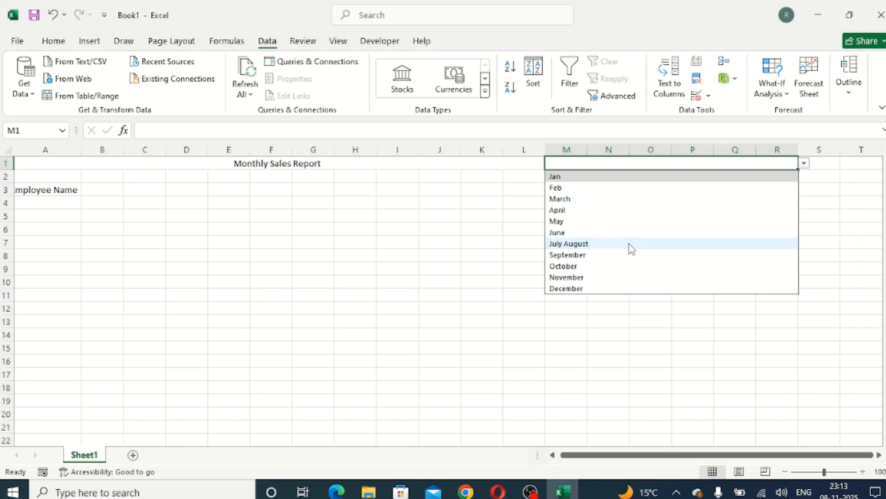
click(804, 165)
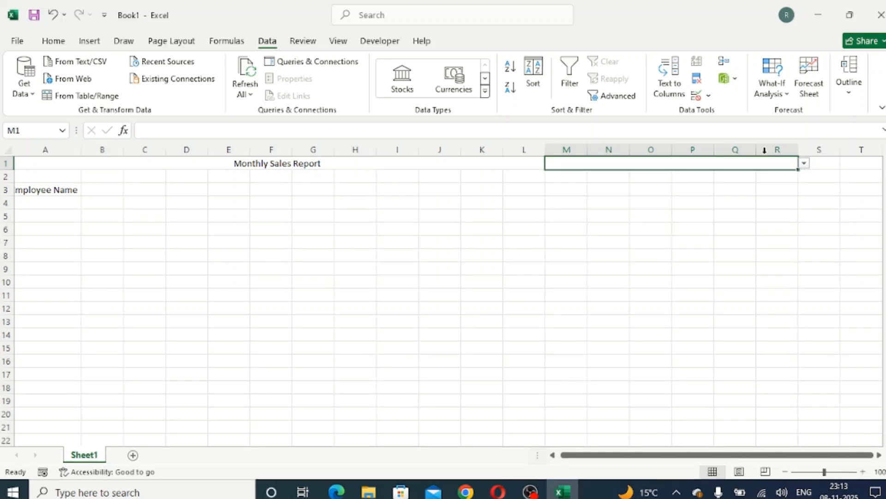
click(709, 95)
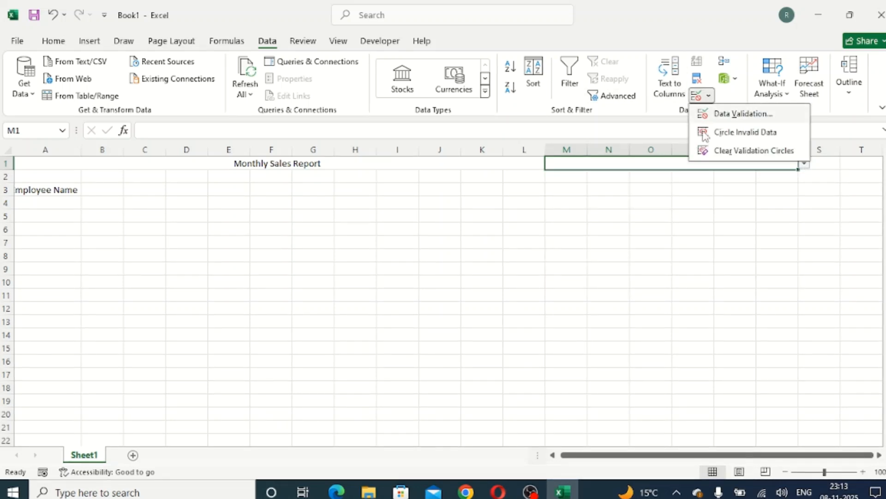
click(741, 113)
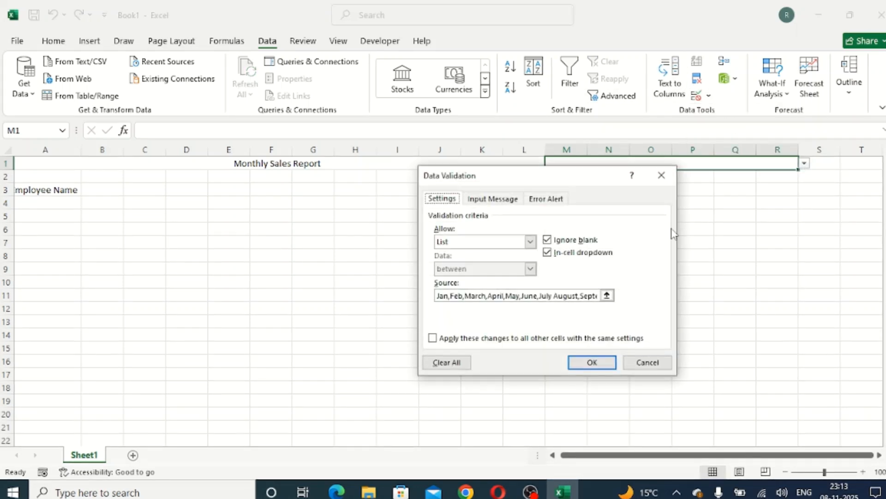
click(587, 296)
drag(592, 296, 598, 296)
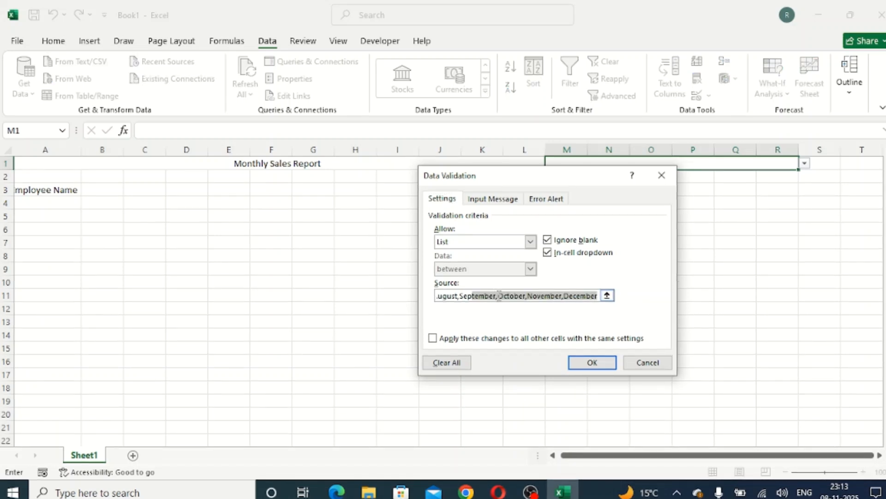
click(478, 297)
click(462, 297)
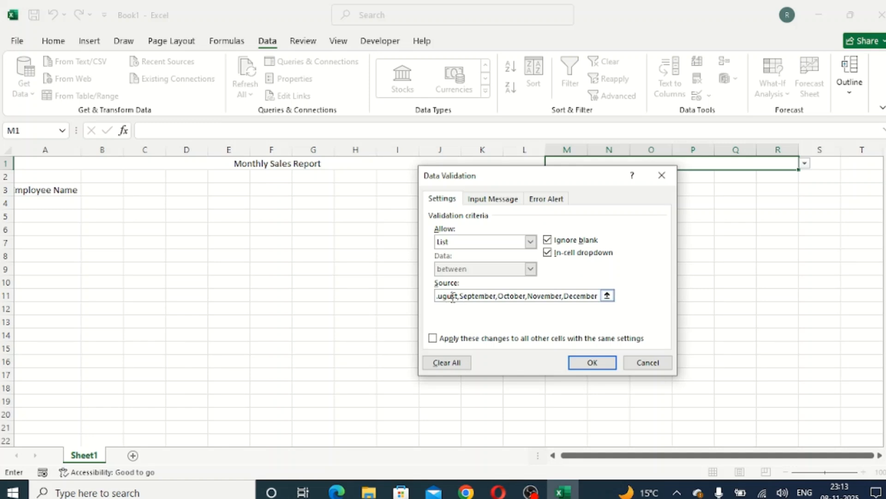
text(+)
key(Left)
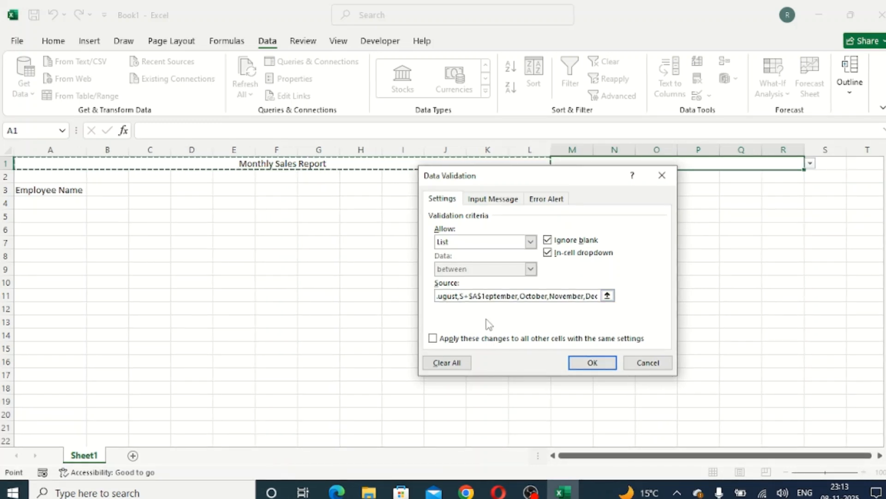
key(BackSpace)
key(BackSpace)
key(BackSpace)
key(BackSpace)
key(BackSpace)
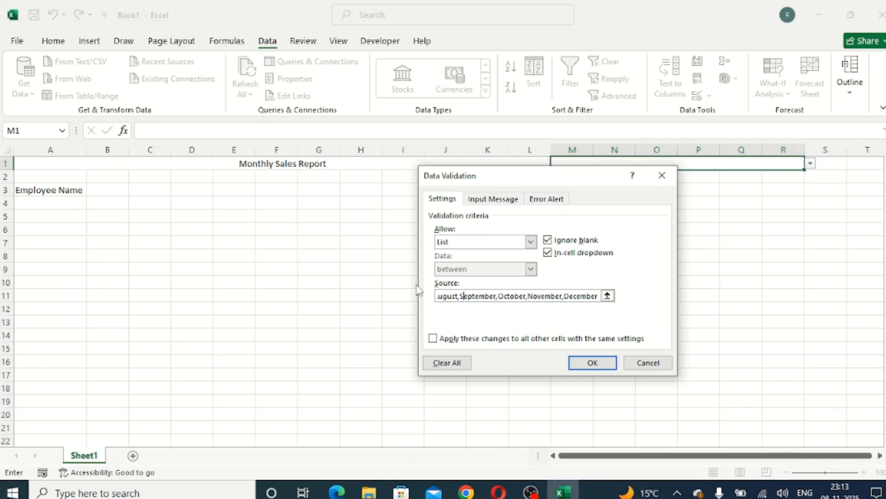
Step: Replace the space and August after July with ,Aug, in the validation list source and apply the change to M1
click(458, 297)
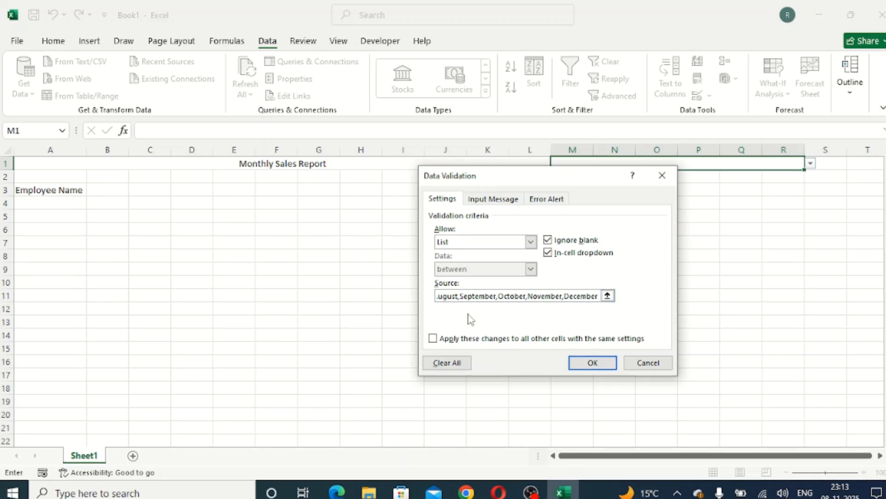
key(BackSpace)
key(BackSpace)
key(BackSpace)
key(BackSpace)
key(BackSpace)
key(BackSpace)
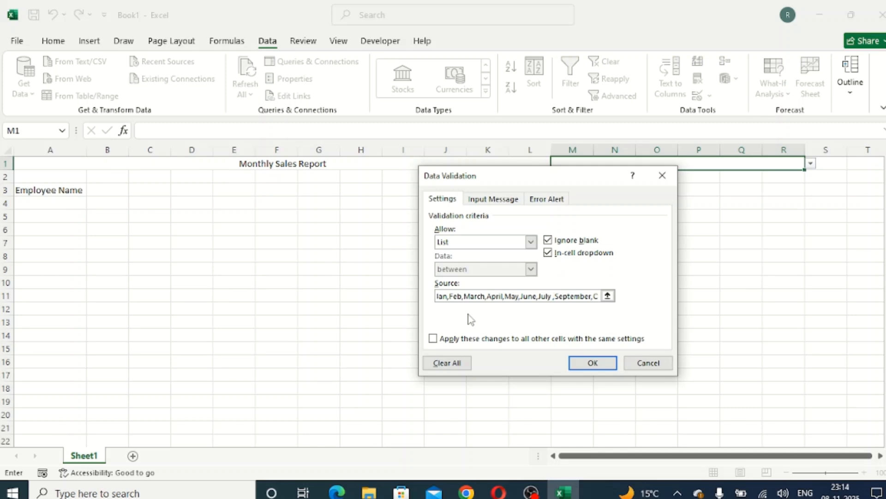
key(BackSpace)
text(,)
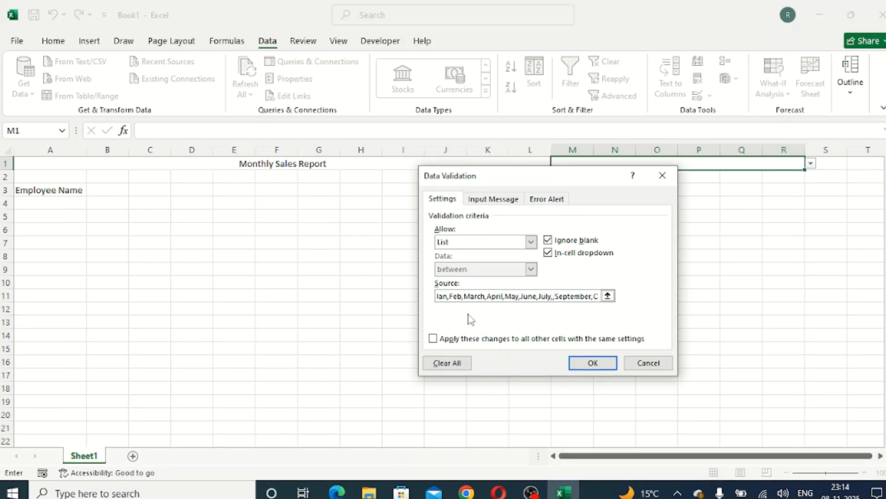
text(Au)
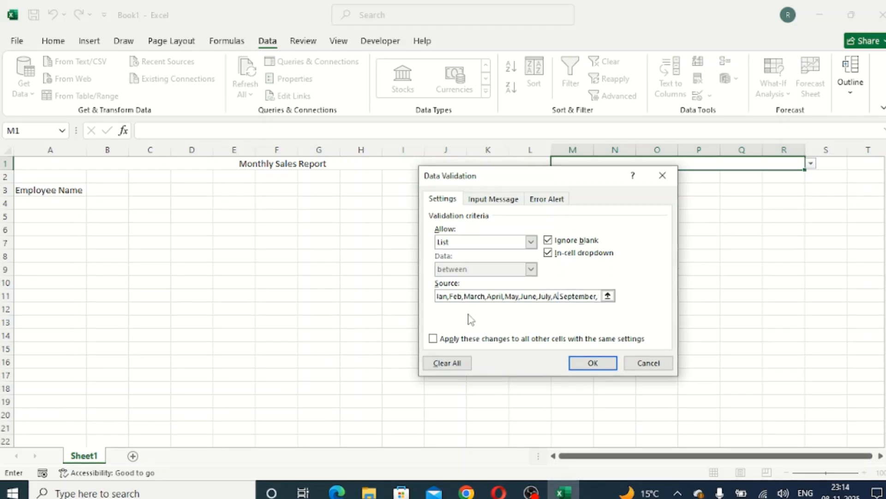
text(g)
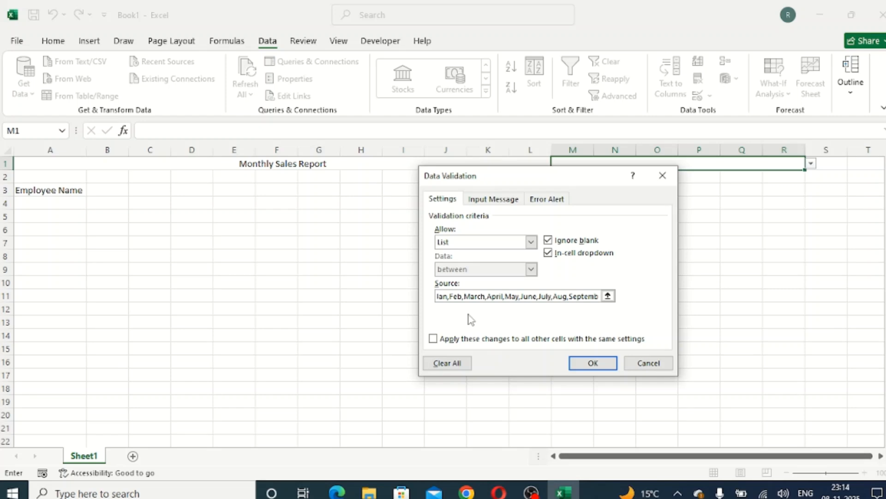
text(,)
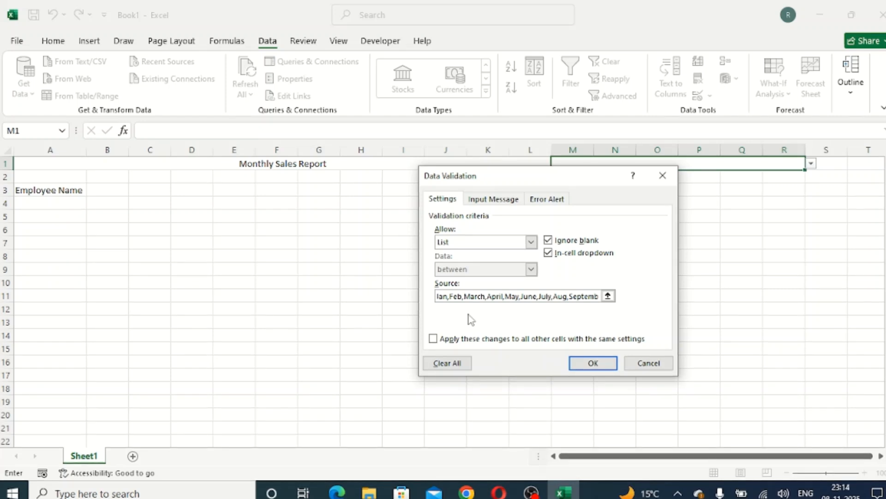
key(Return)
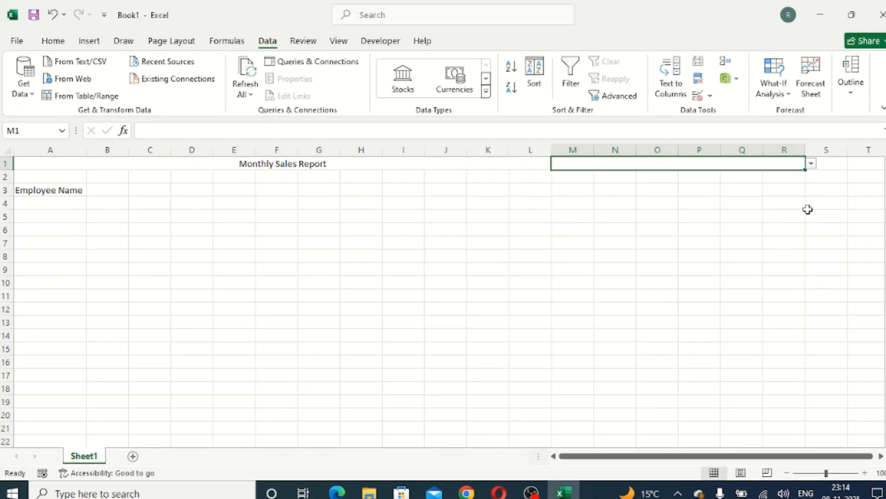
Step: Try Feb in M1's month drop-down list and set the cell to Jan
click(812, 164)
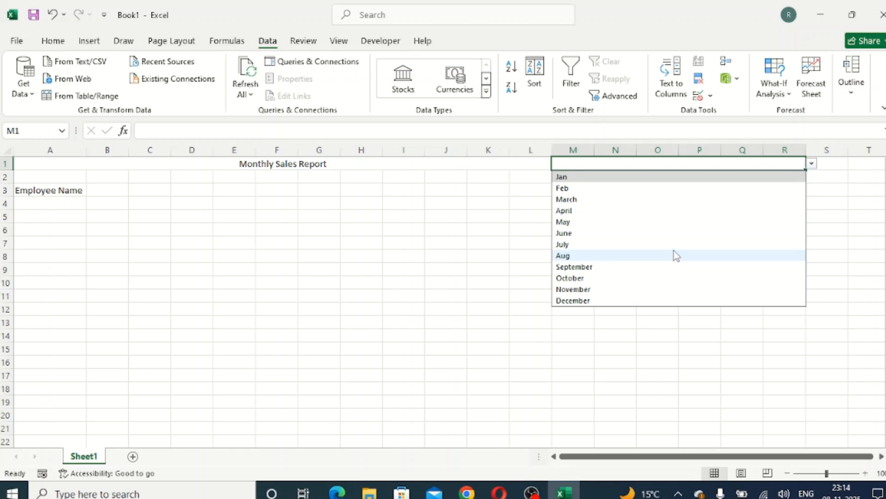
click(675, 188)
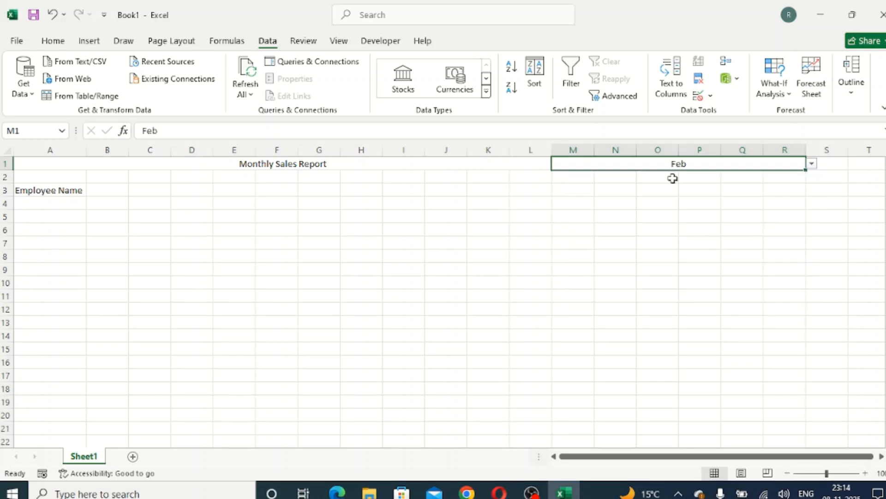
click(811, 165)
click(693, 176)
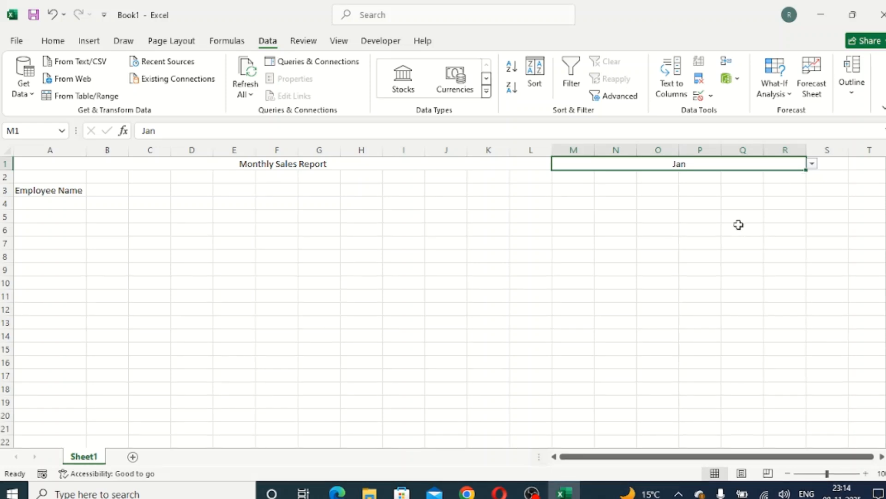
Step: Merge and center cells S1:X1 beside the month cell
drag(743, 456, 745, 457)
drag(831, 163, 712, 162)
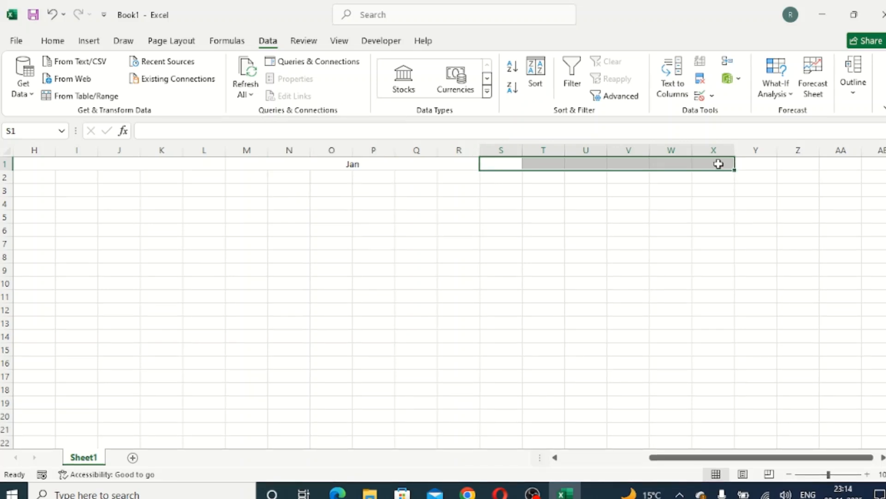
click(69, 42)
click(367, 88)
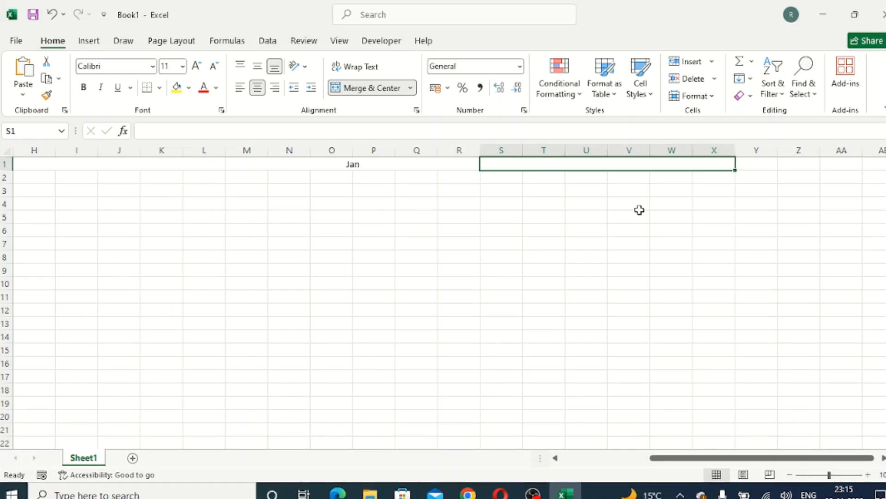
Step: Enter the formula =DATEVALUE("1"&M1) in the merged cell S1
text(=)
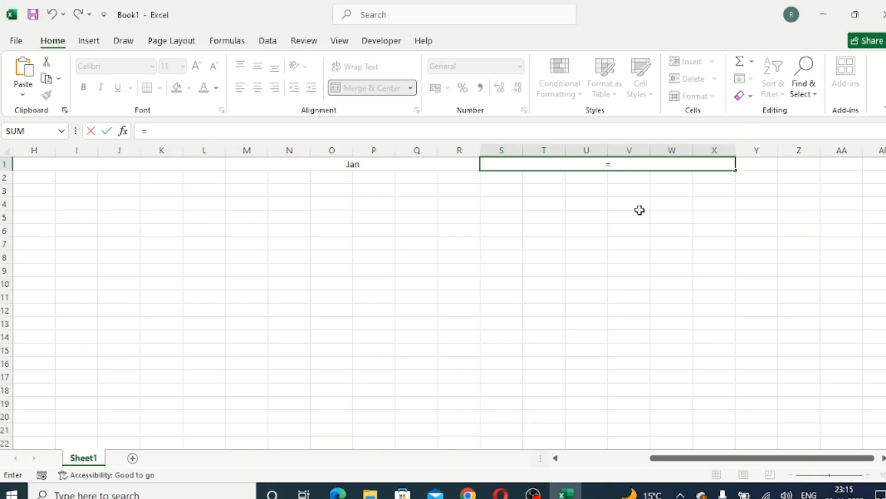
text(Date)
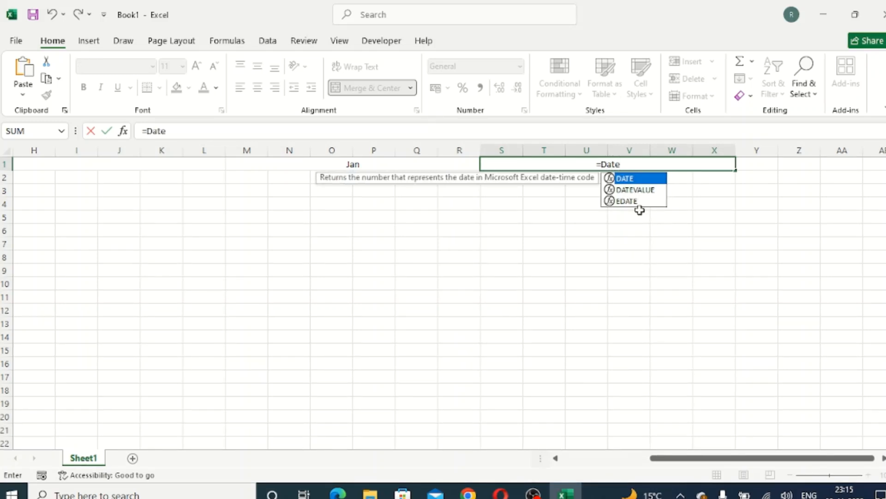
key(Down)
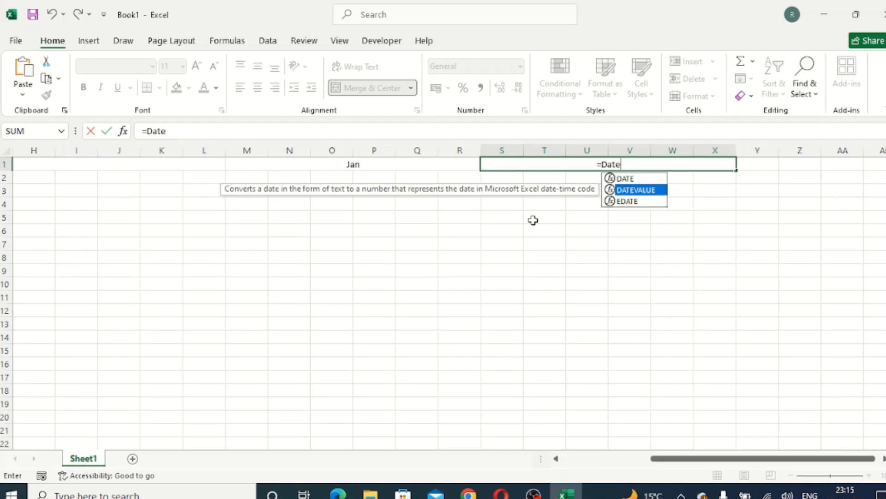
key(Tab)
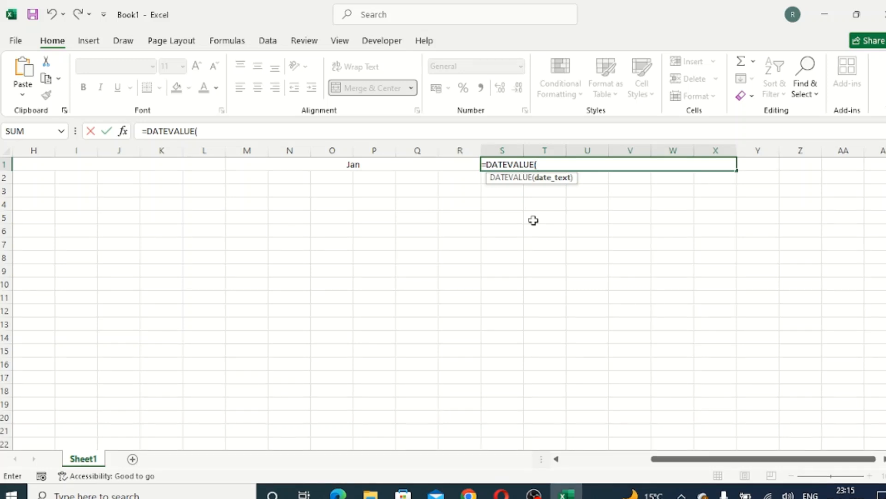
text(")
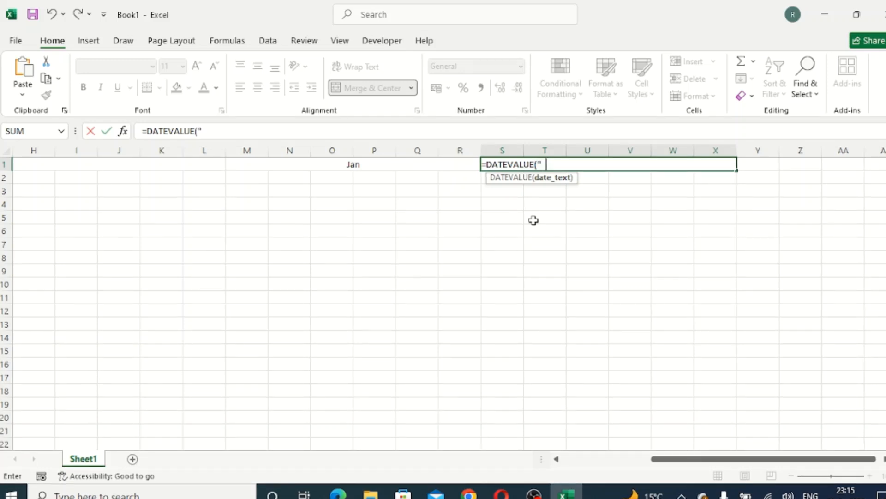
text(1")
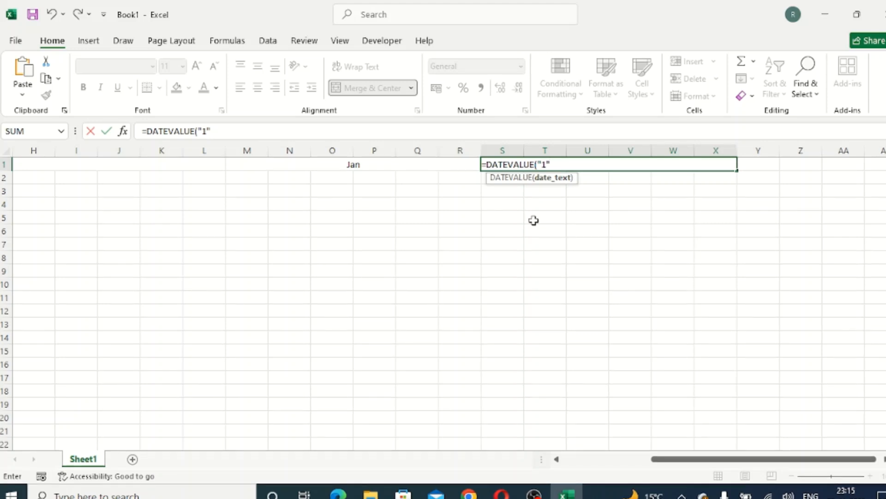
text(&)
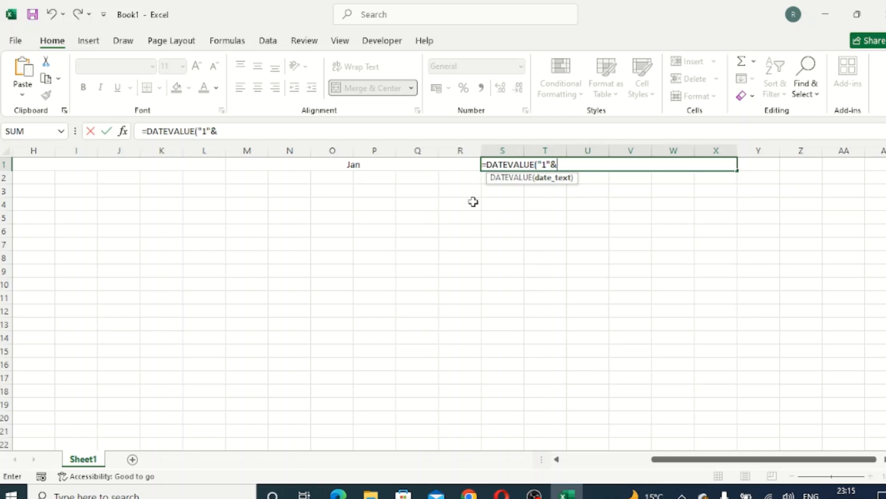
click(374, 165)
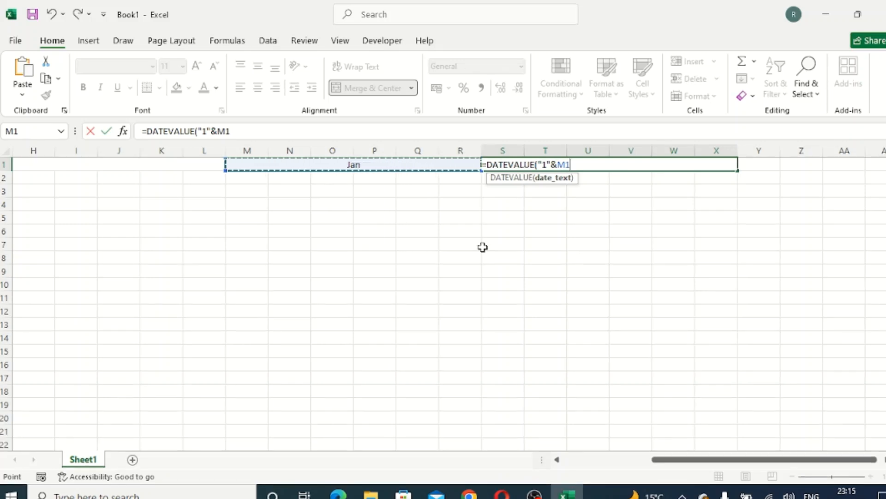
text())
key(Return)
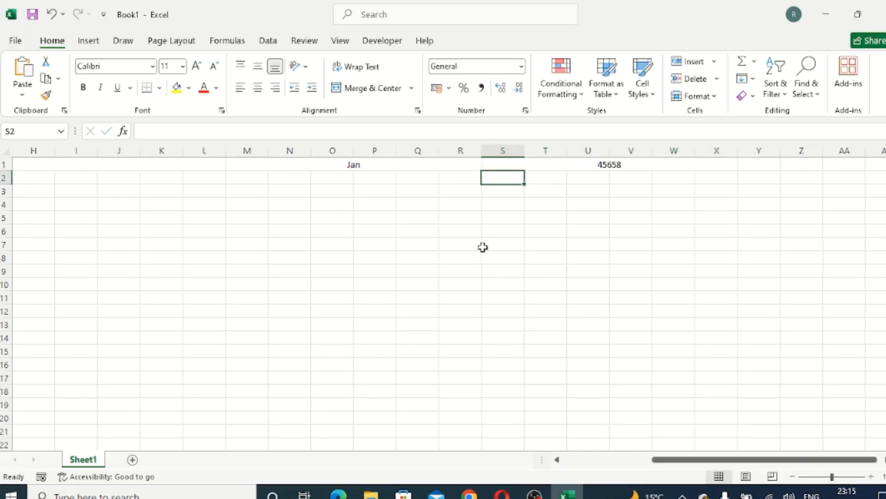
Step: Format the DATEVALUE result in S1 as Short Date
click(637, 168)
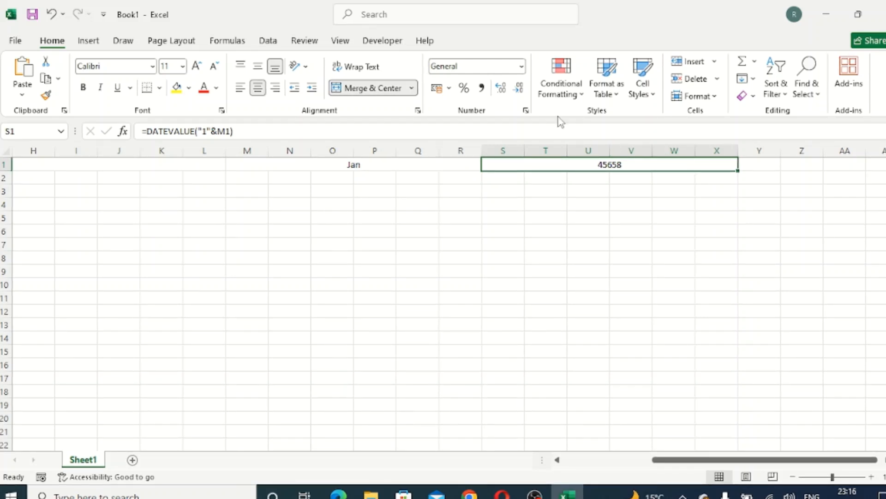
click(521, 66)
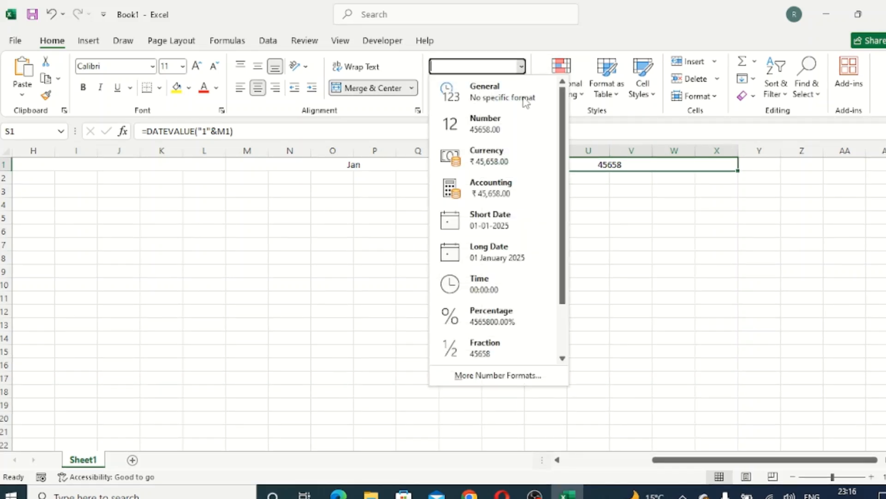
click(508, 226)
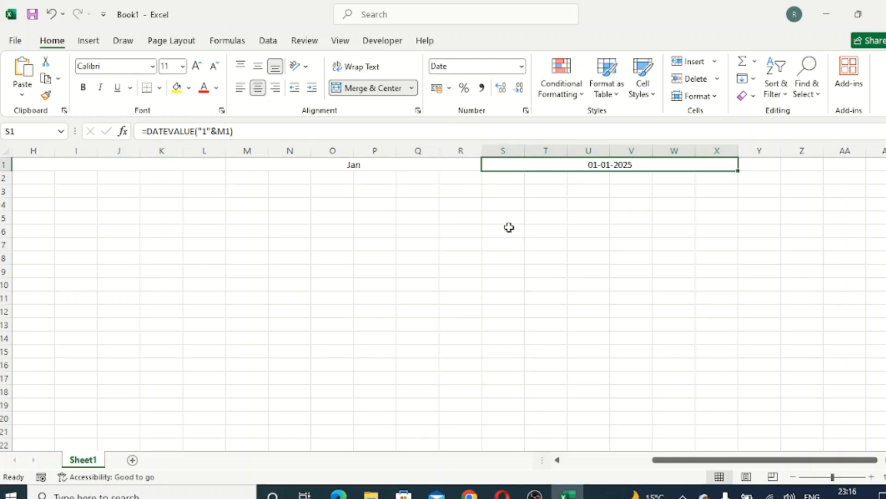
Step: Merge and center cells Y1:Z1 and enter To as the label
click(766, 165)
drag(793, 165, 796, 166)
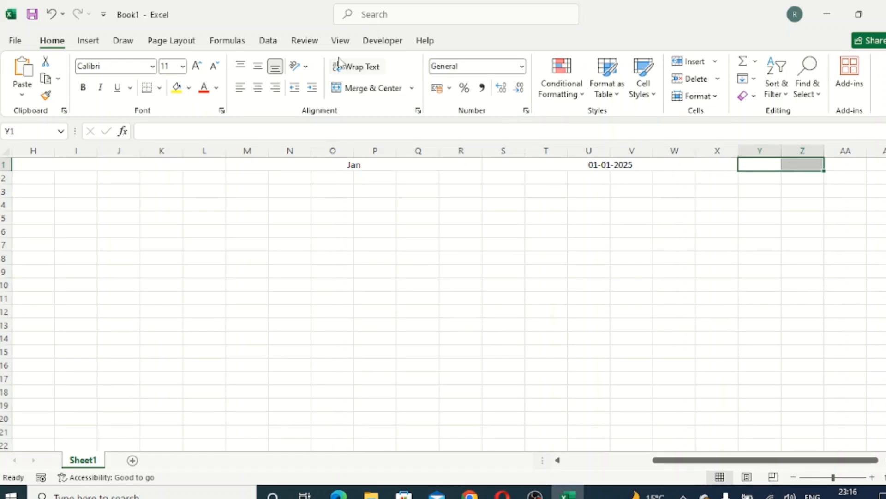
click(358, 94)
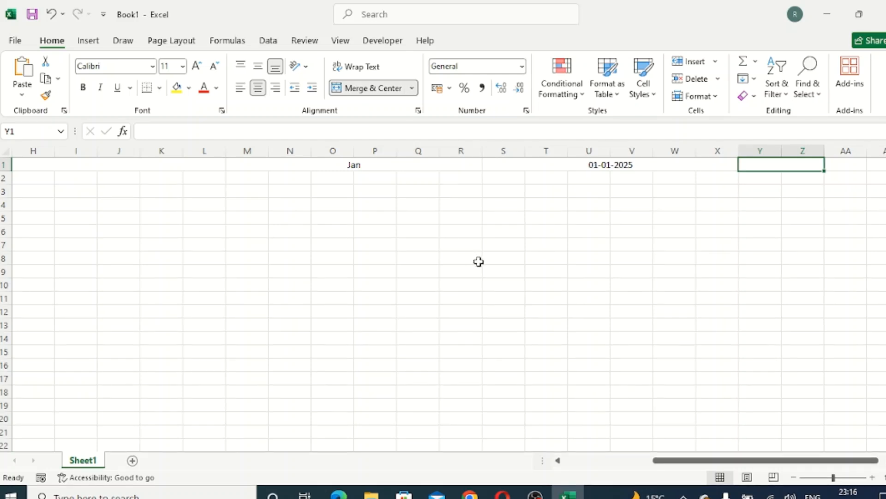
text(to)
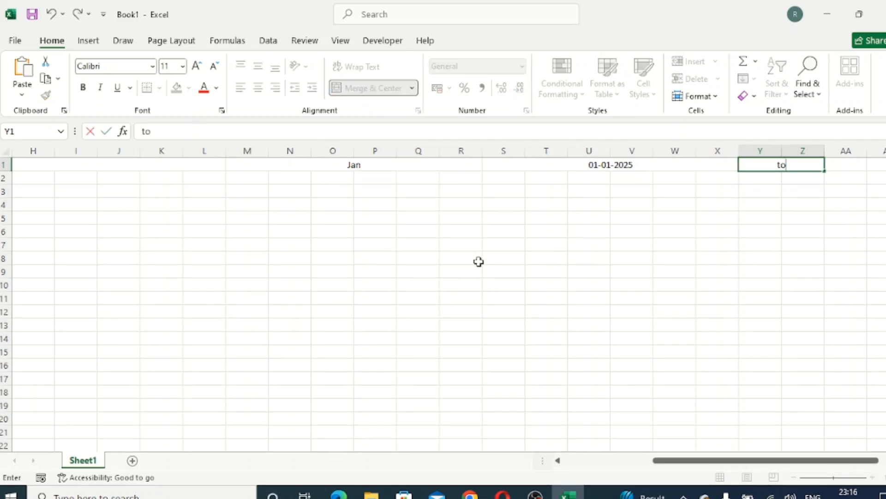
key(BackSpace)
key(BackSpace)
text(To)
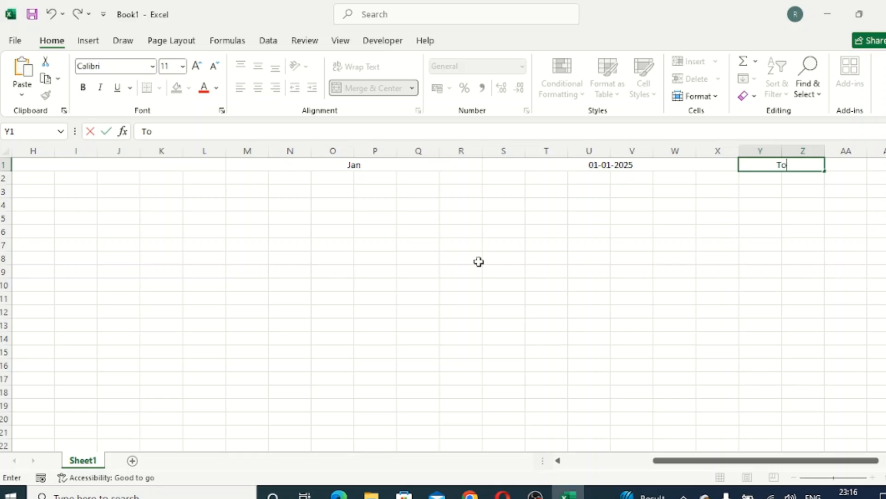
key(Tab)
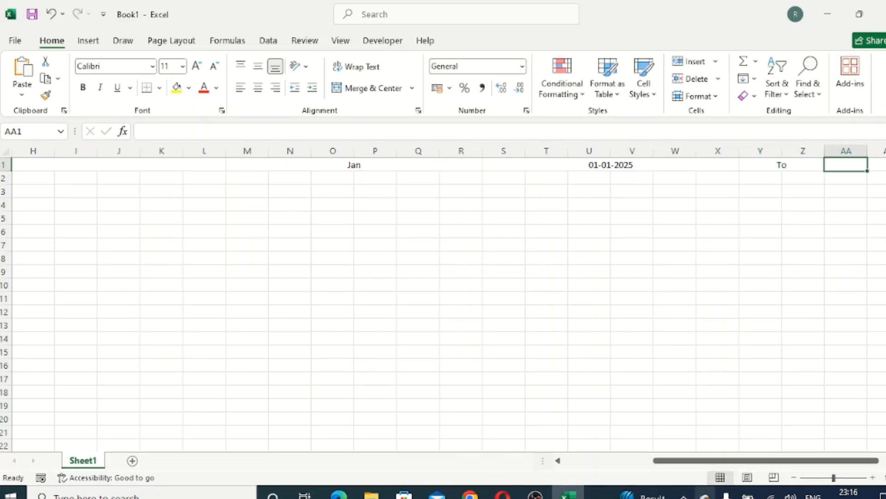
Step: Merge and center cells AA1:AG1 beside the To label
drag(873, 460, 883, 466)
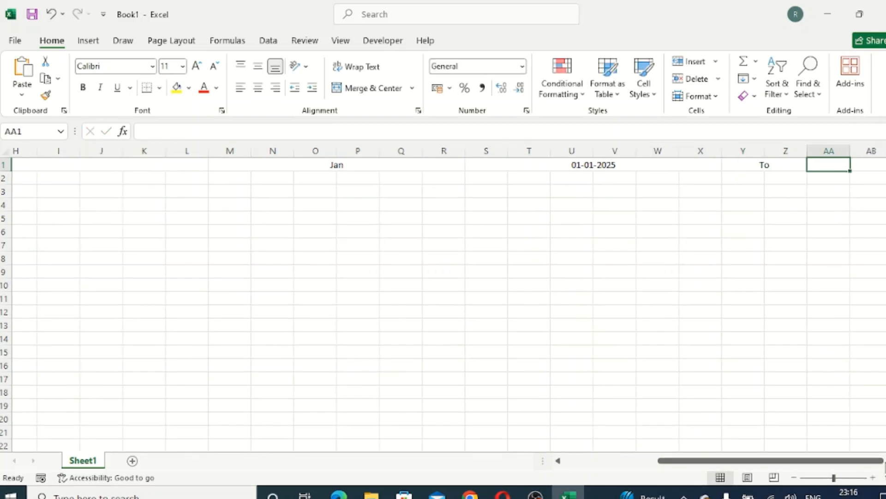
click(885, 461)
click(885, 461)
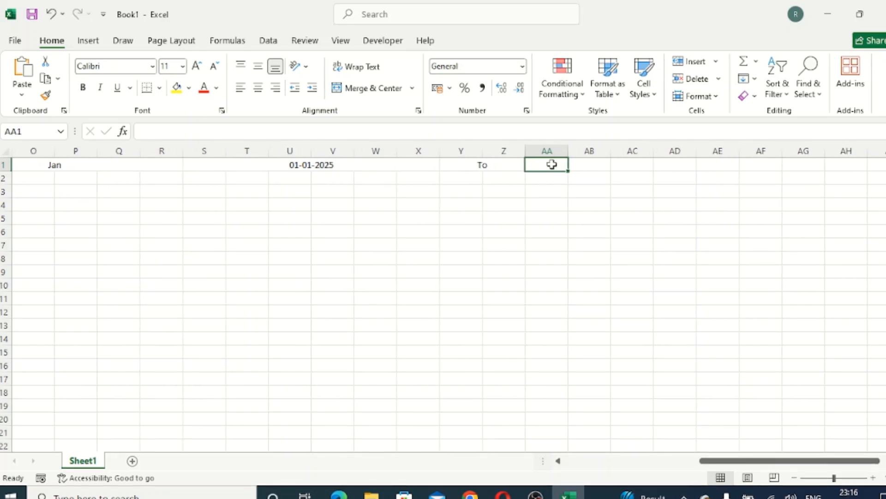
drag(552, 164, 797, 163)
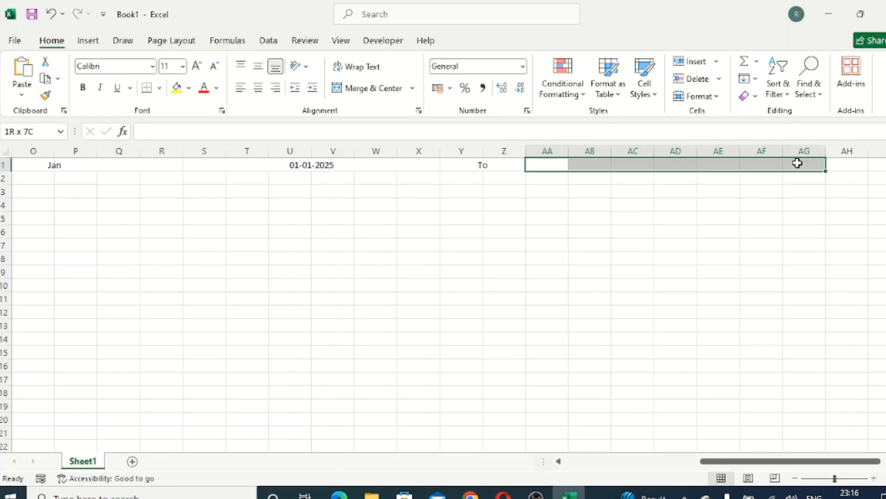
drag(797, 163, 797, 163)
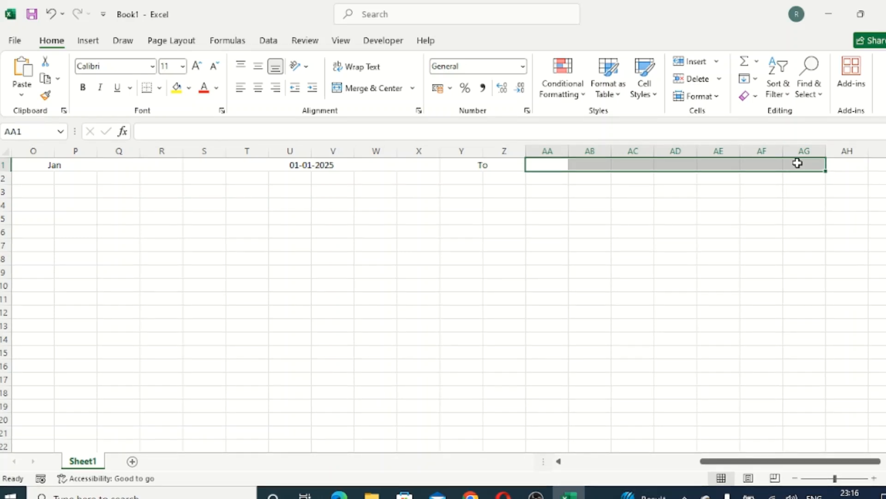
click(364, 88)
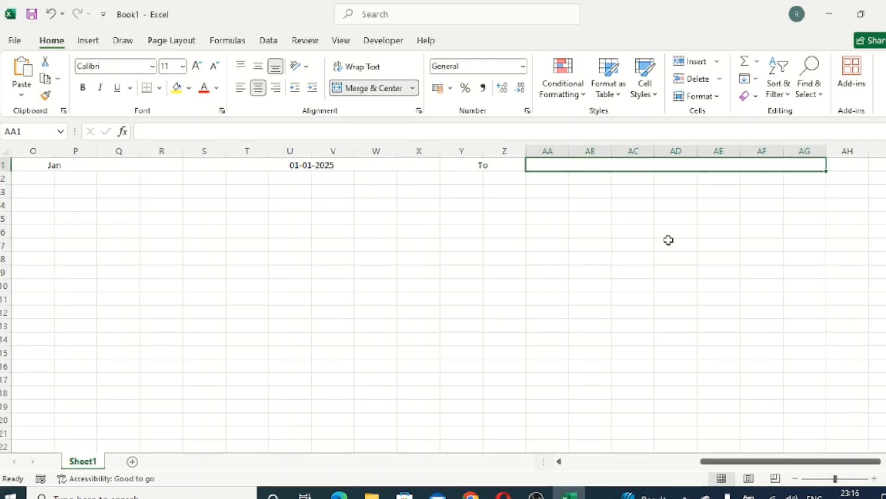
Step: Enter the formula =EOMONTH(S1,0) in the merged cell AA1
text(=)
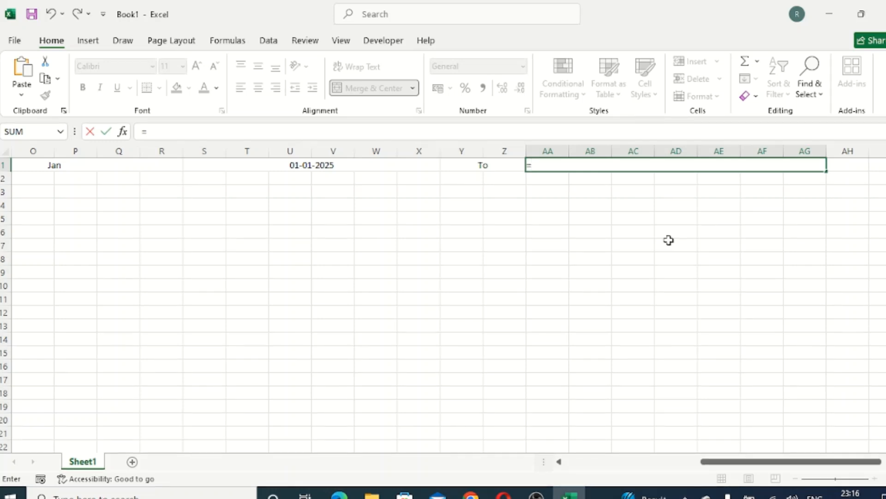
text(eon)
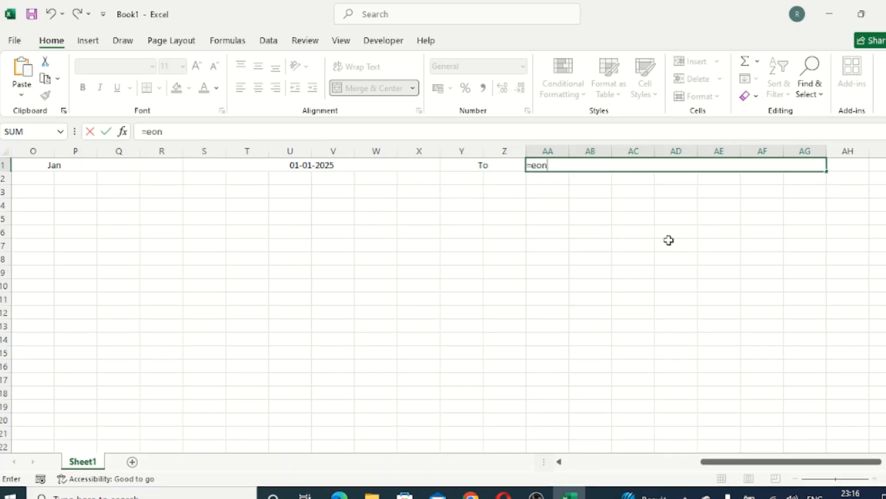
key(BackSpace)
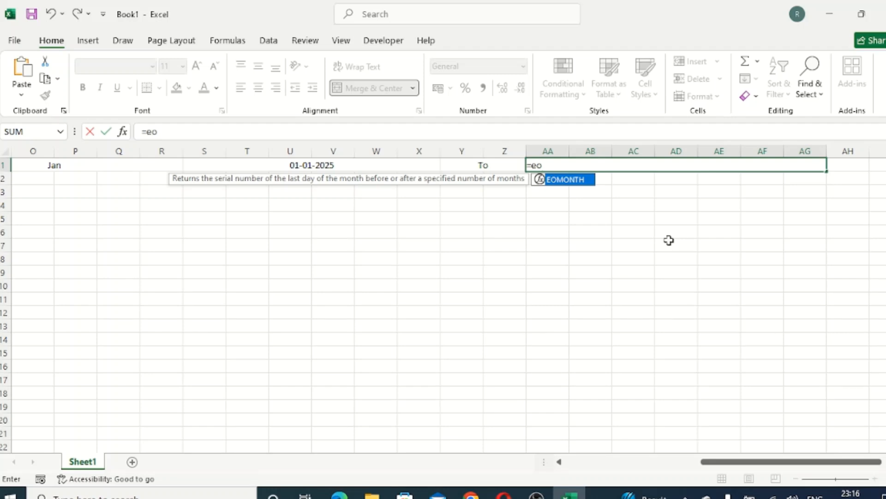
key(Tab)
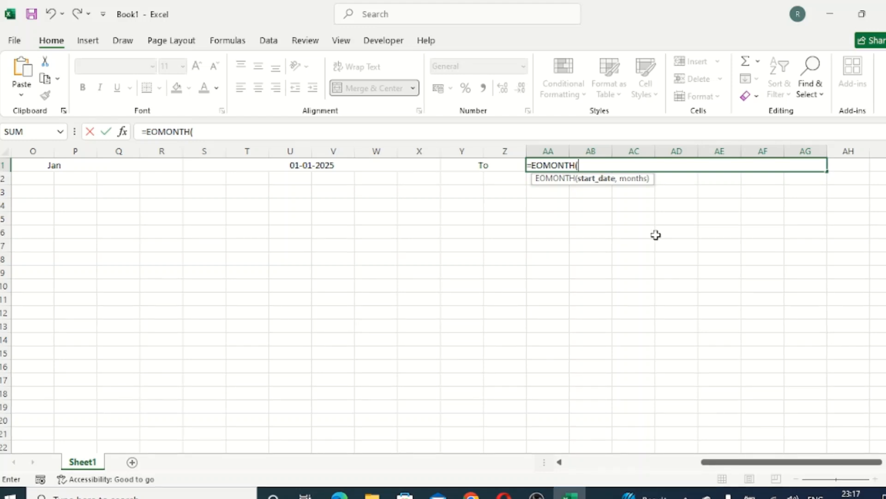
click(331, 164)
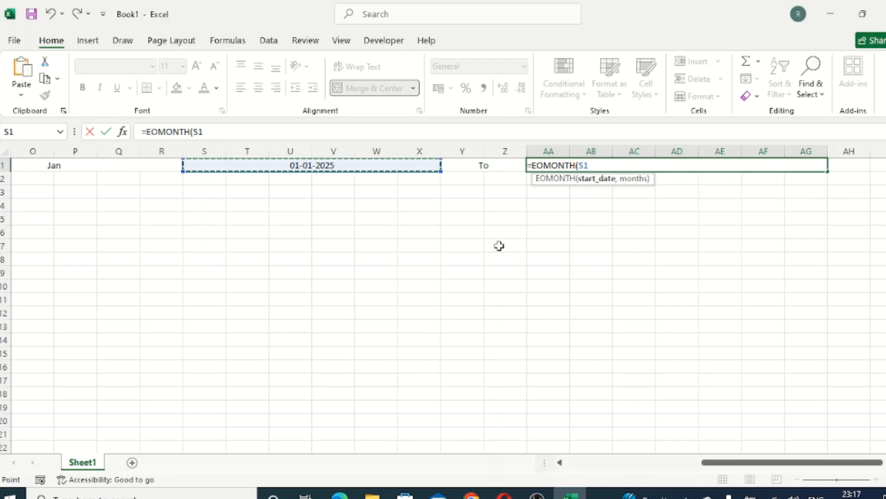
text(,)
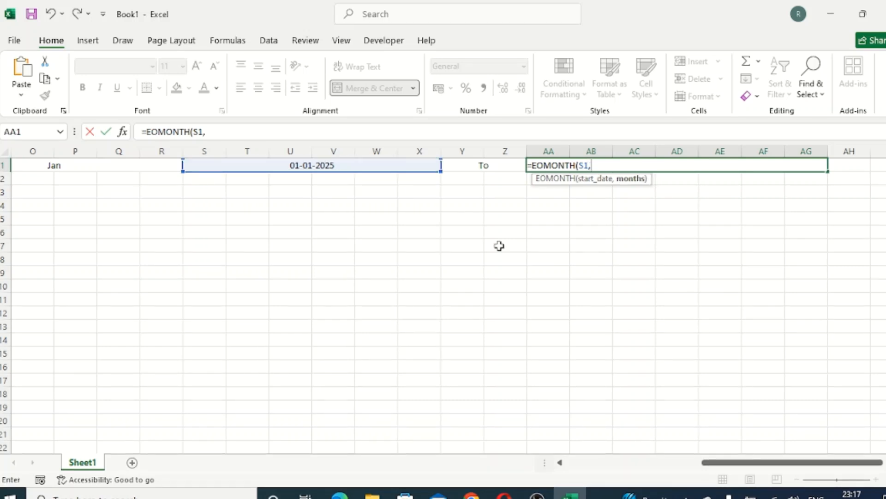
text(0)
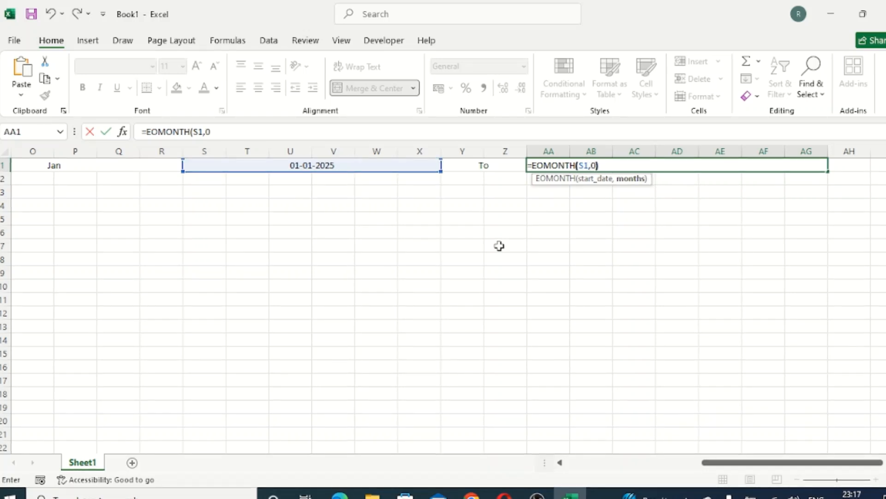
text())
key(Return)
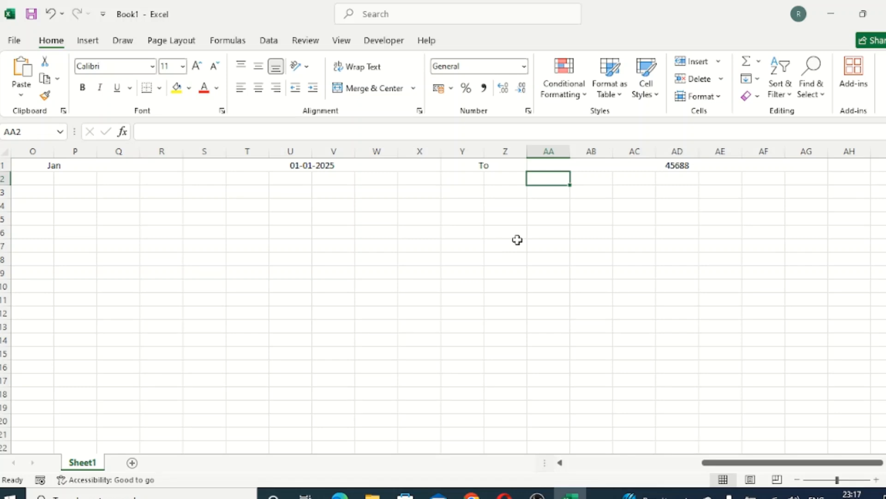
Step: Format the EOMONTH result in AA1 as Short Date
click(776, 165)
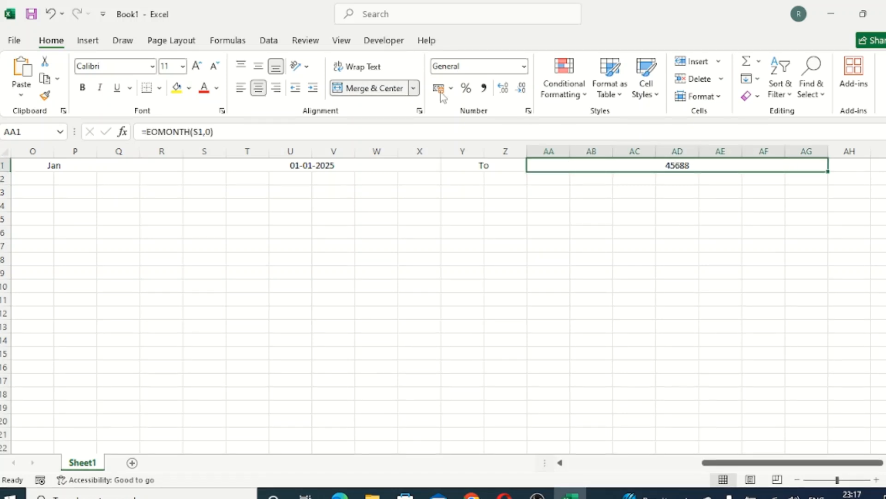
click(525, 66)
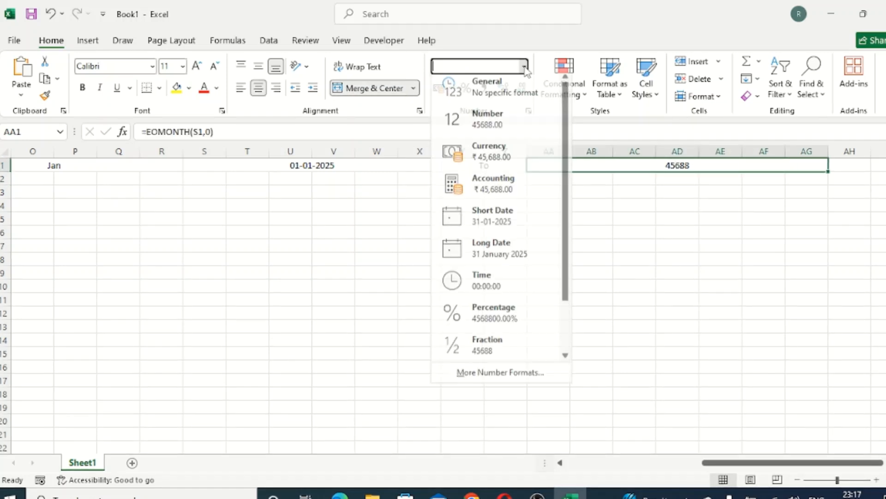
click(504, 228)
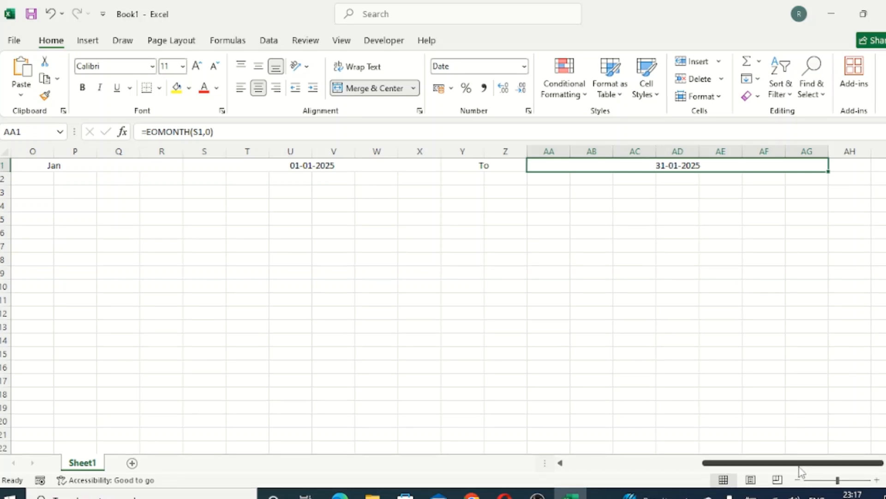
Step: Test the date range by choosing Feb, September, November and April in turn from the month list in M1
drag(796, 464, 753, 464)
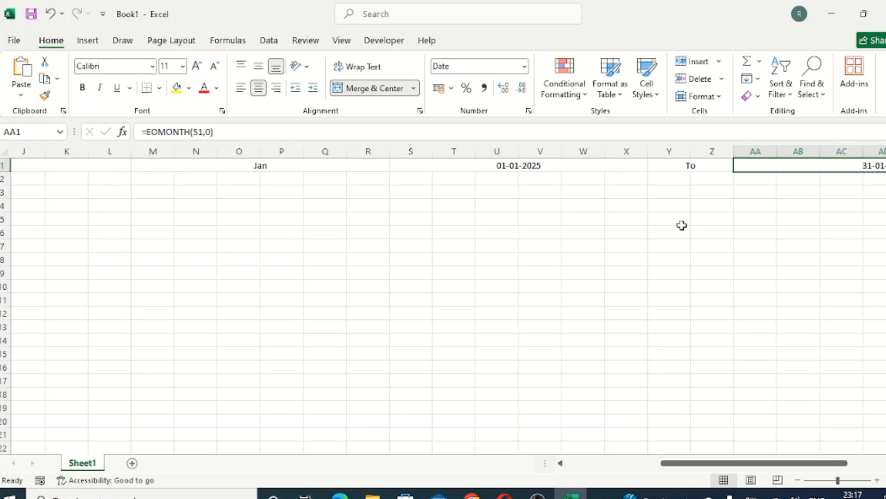
click(579, 166)
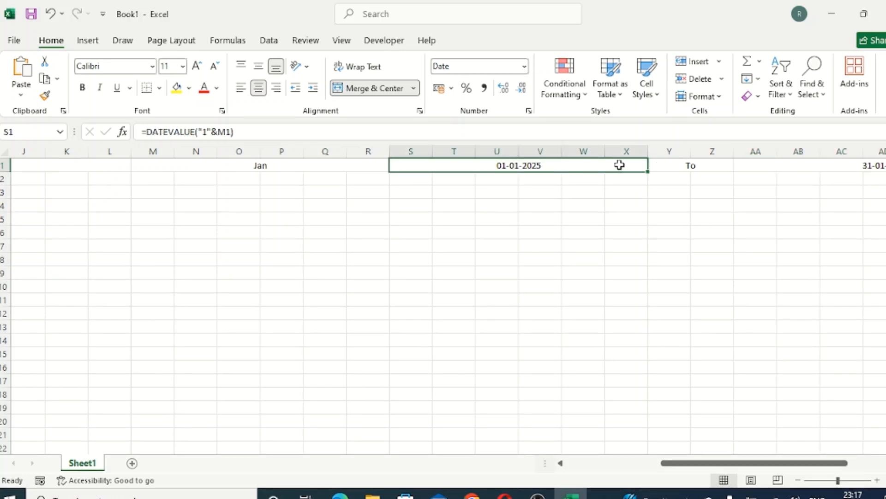
click(333, 171)
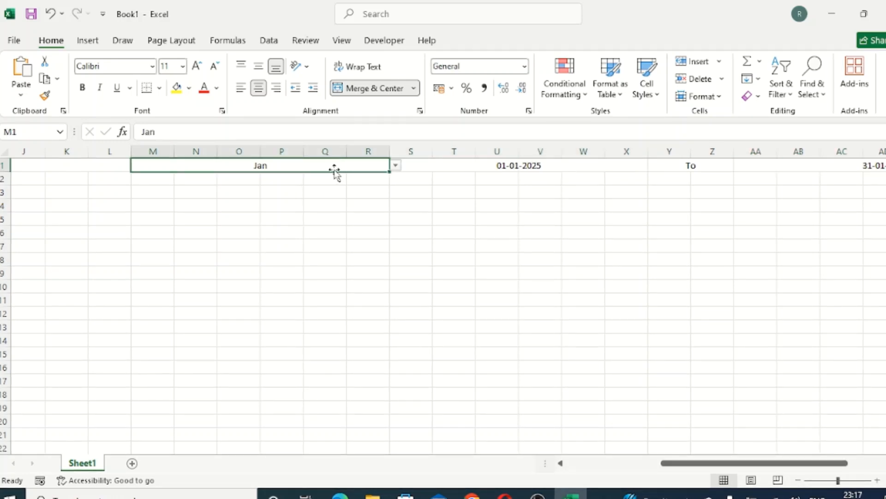
click(396, 167)
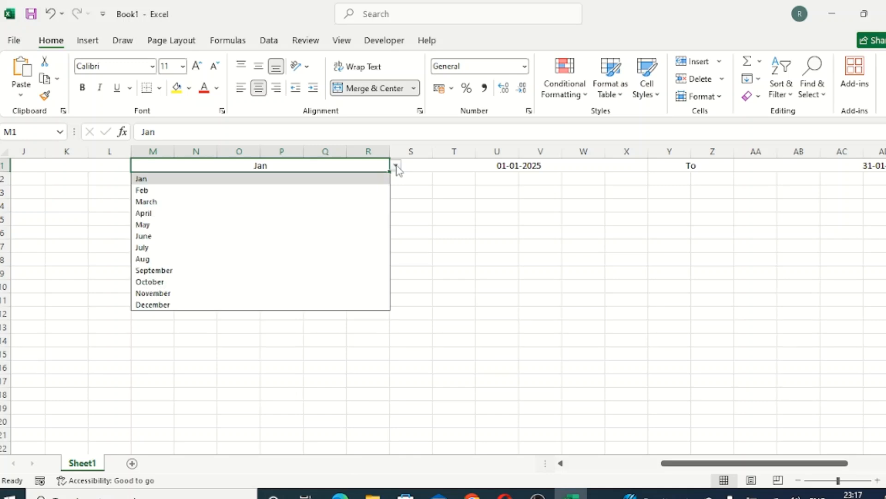
click(331, 190)
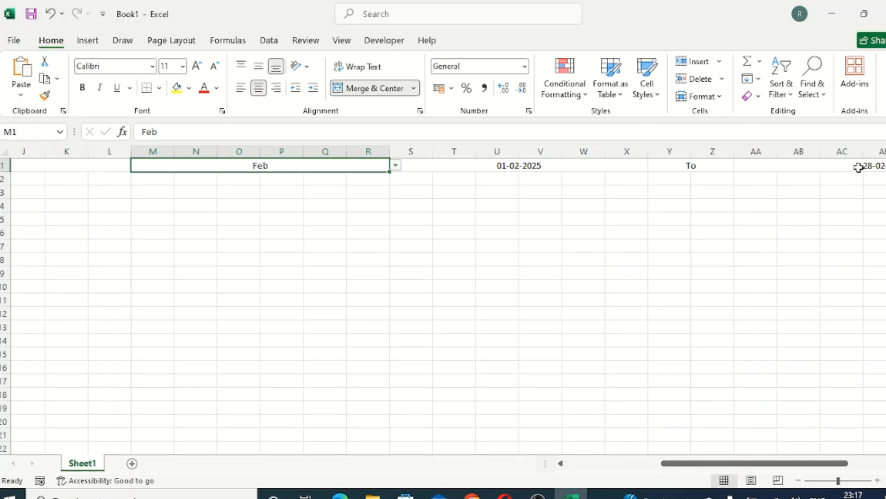
click(396, 166)
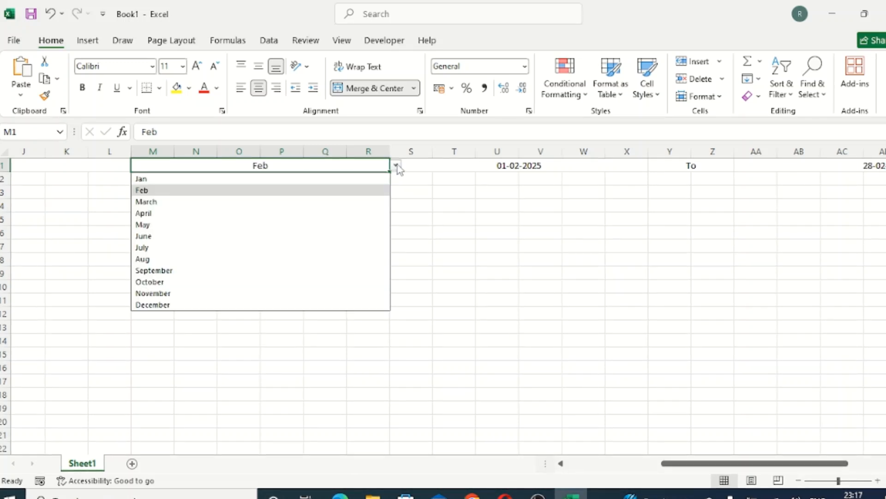
click(290, 271)
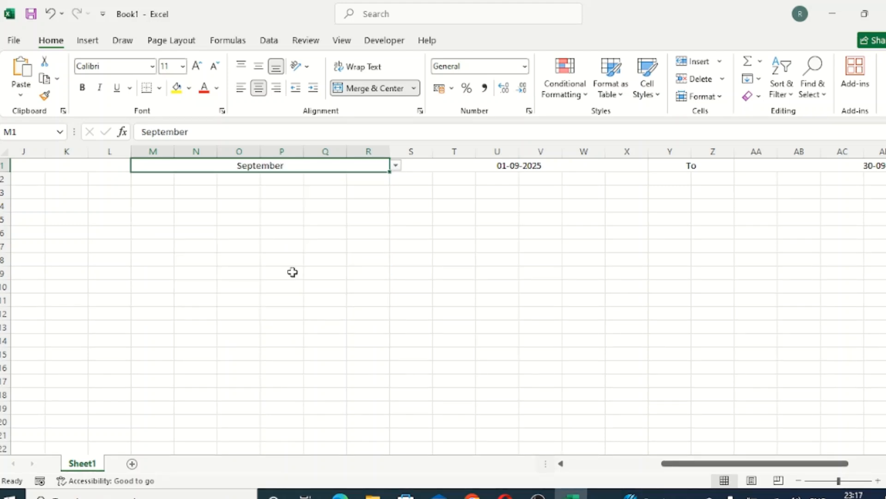
click(397, 167)
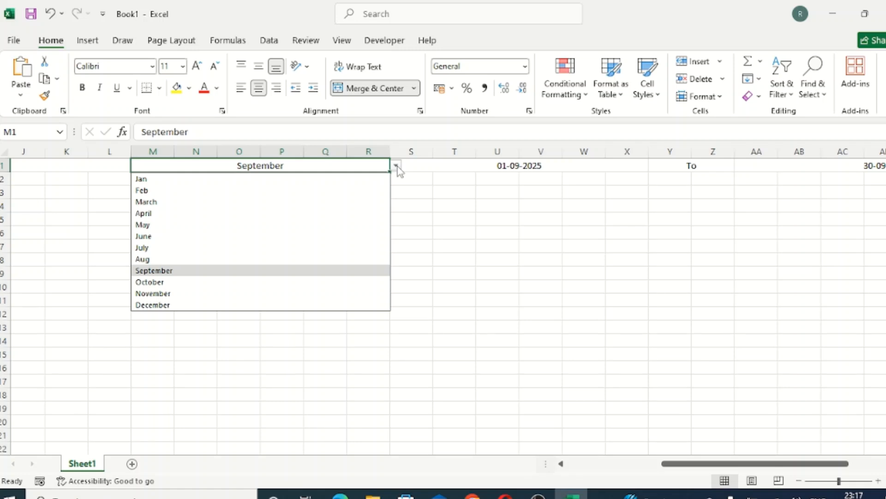
click(291, 293)
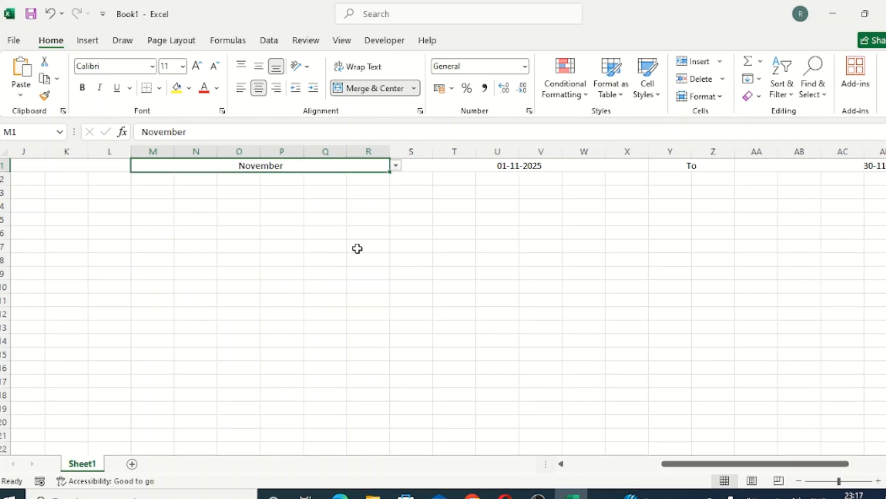
click(396, 165)
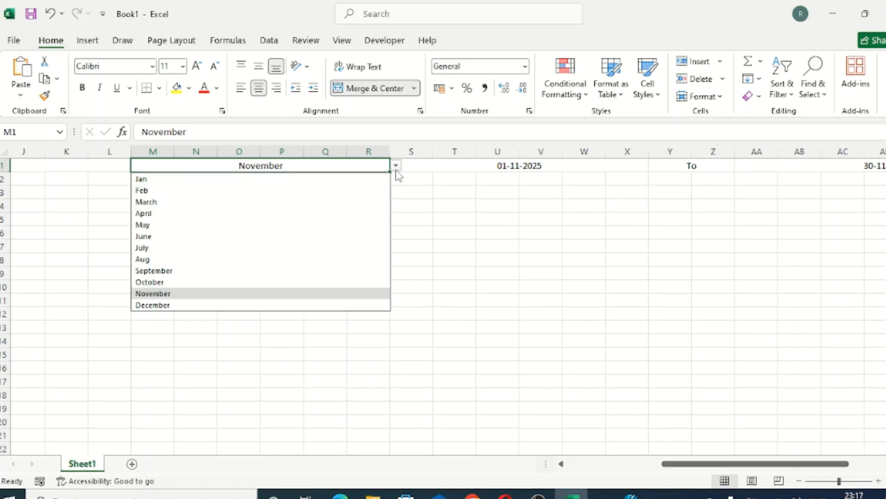
key(Escape)
click(306, 215)
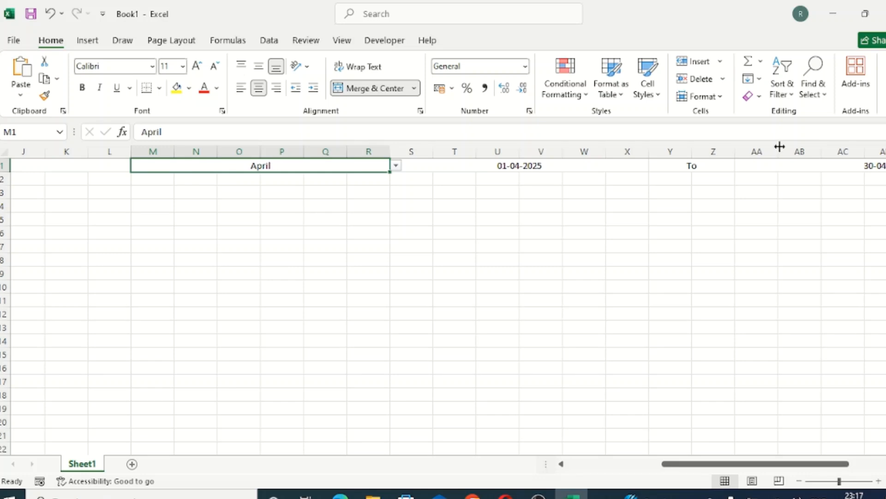
Step: Choose March from the month list in M1
click(396, 165)
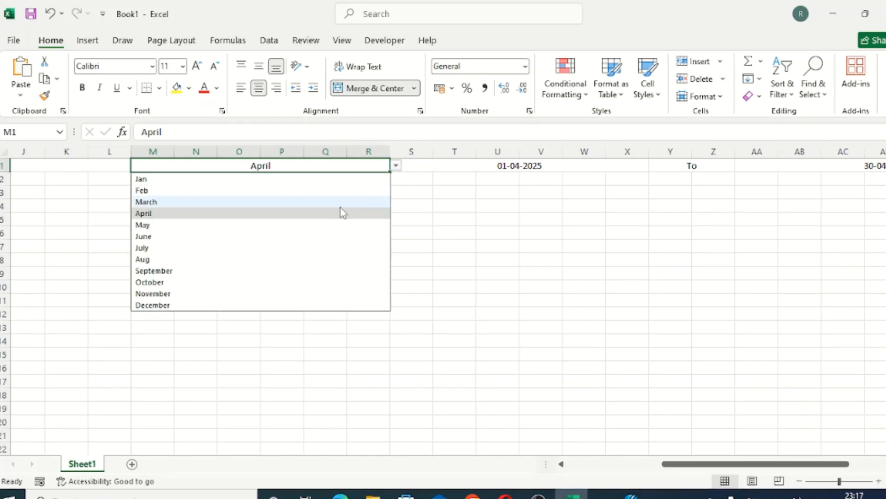
click(341, 199)
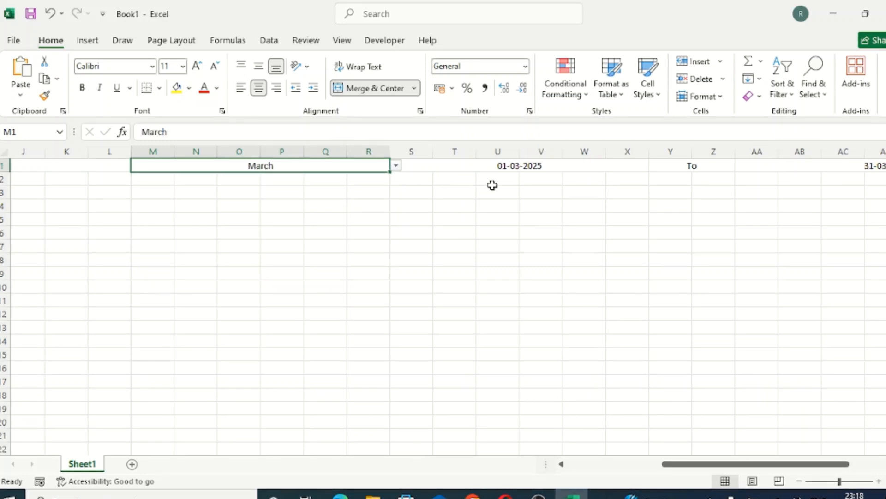
Step: Enter the formula =AA1 in cell B3, beside the Employee Name header
drag(734, 463, 605, 471)
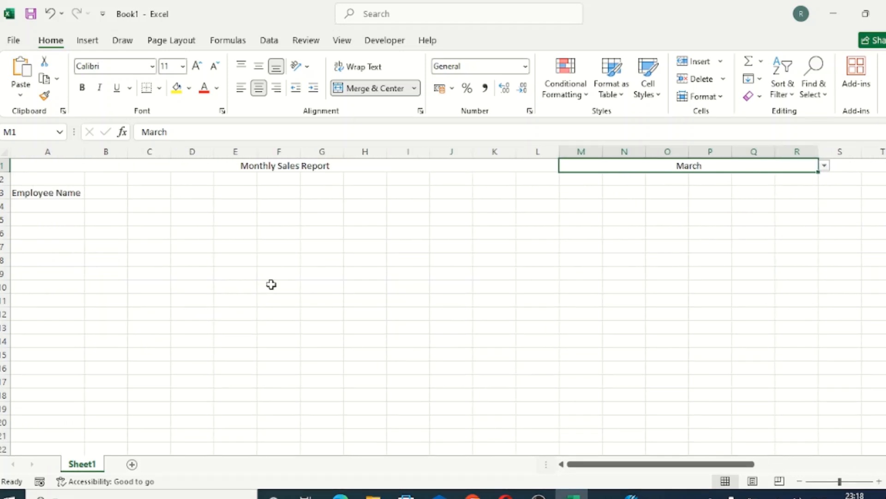
click(116, 196)
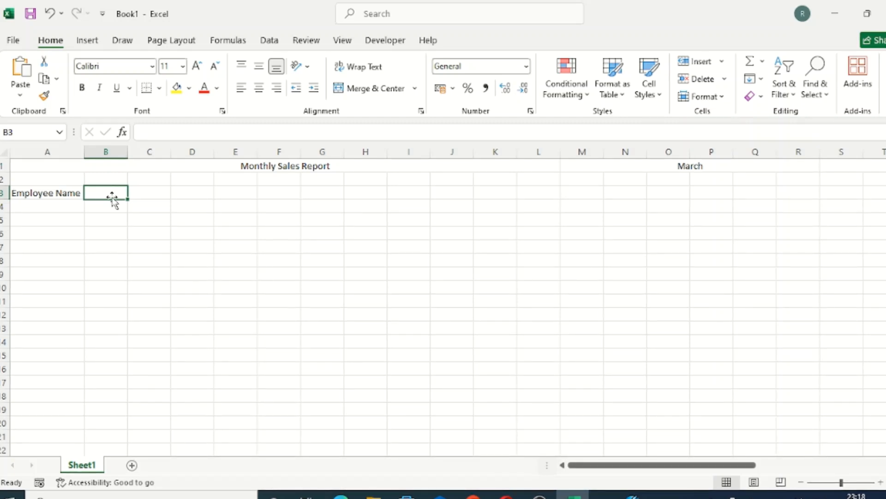
text(=)
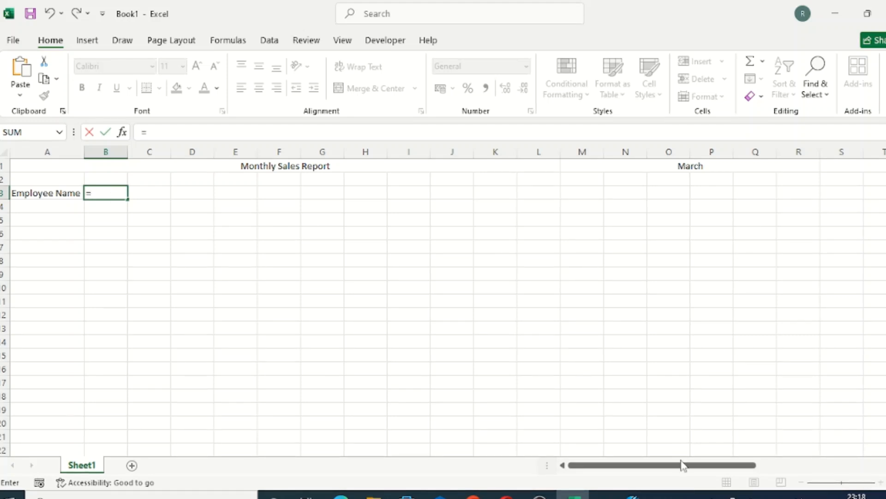
drag(681, 466, 795, 475)
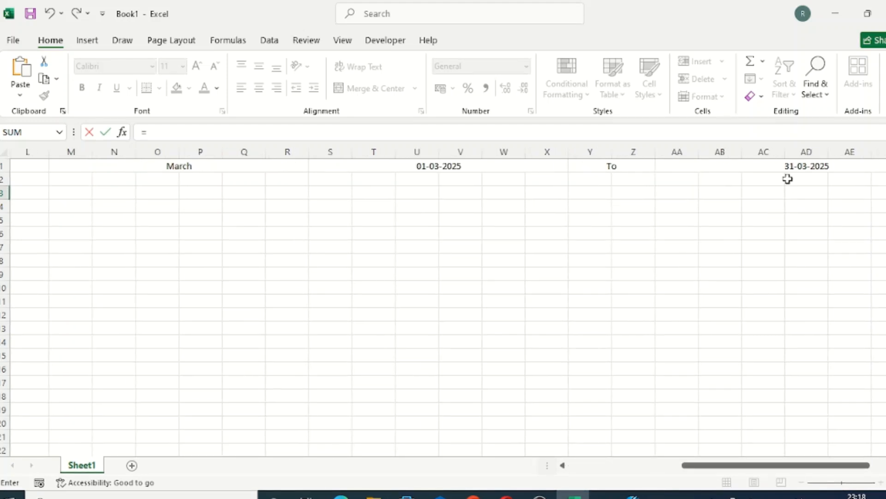
click(779, 164)
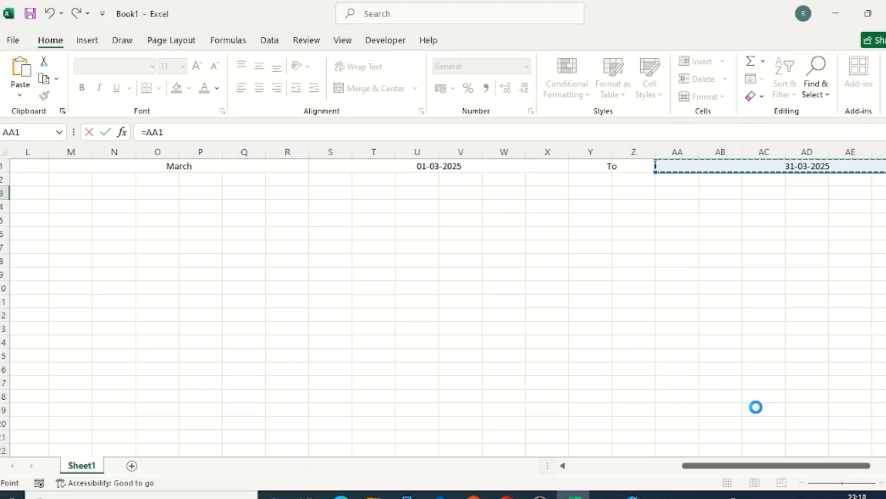
key(Return)
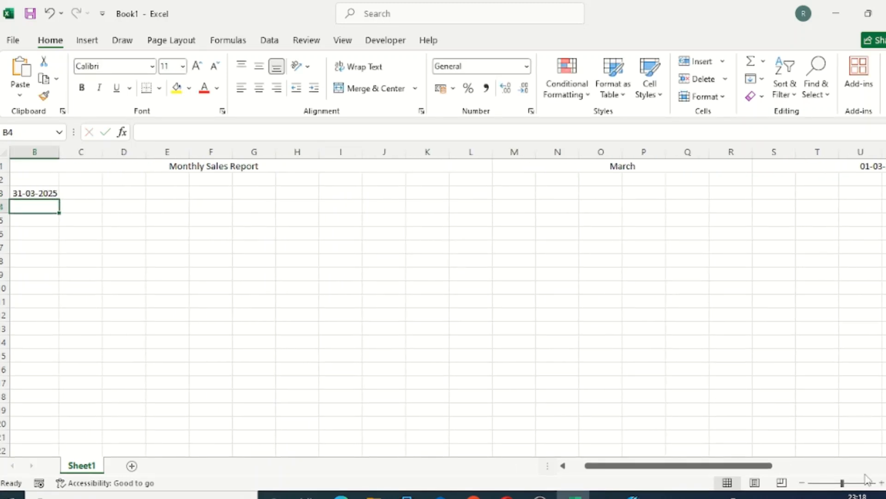
Step: Apply the custom number format d to cell B3 so that only the day number is displayed
drag(767, 472, 751, 469)
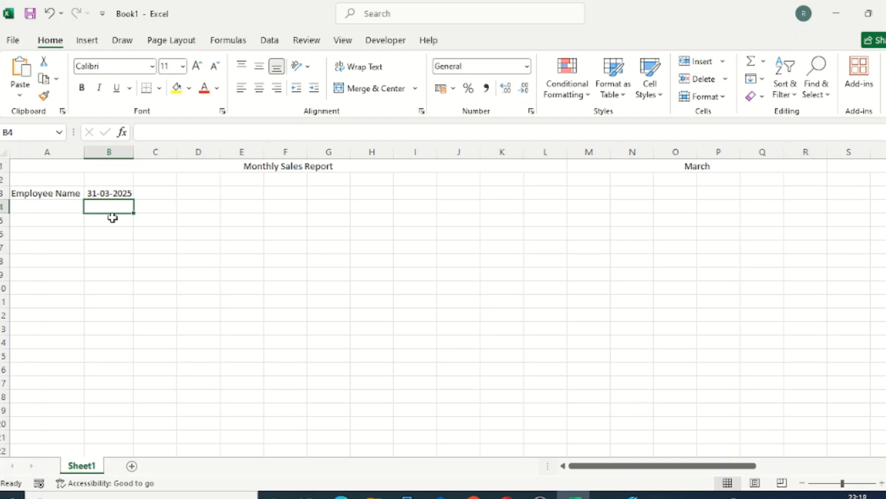
click(119, 194)
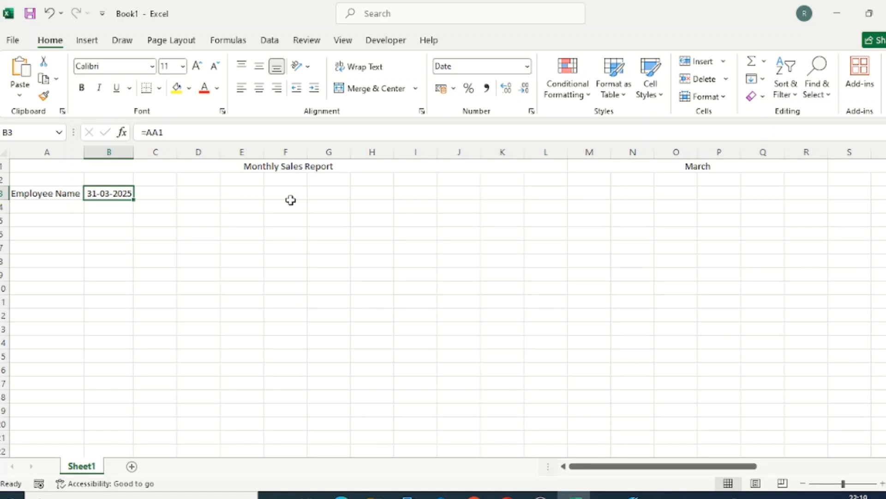
click(532, 111)
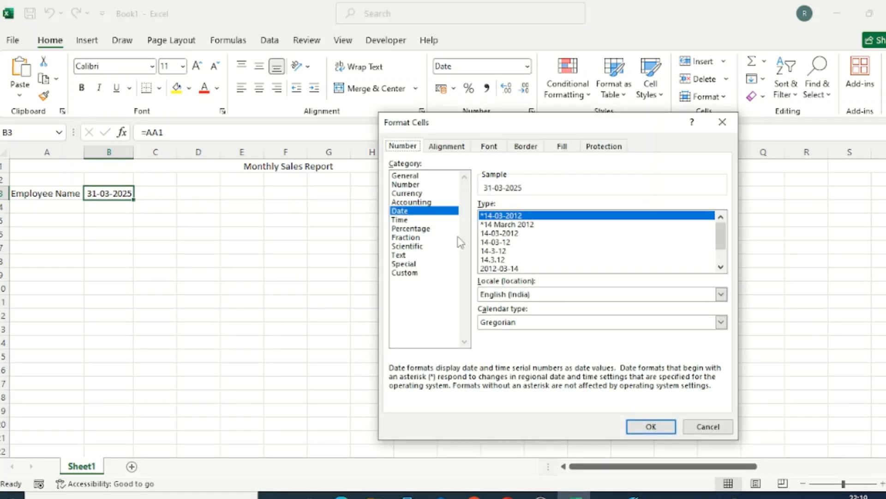
click(423, 276)
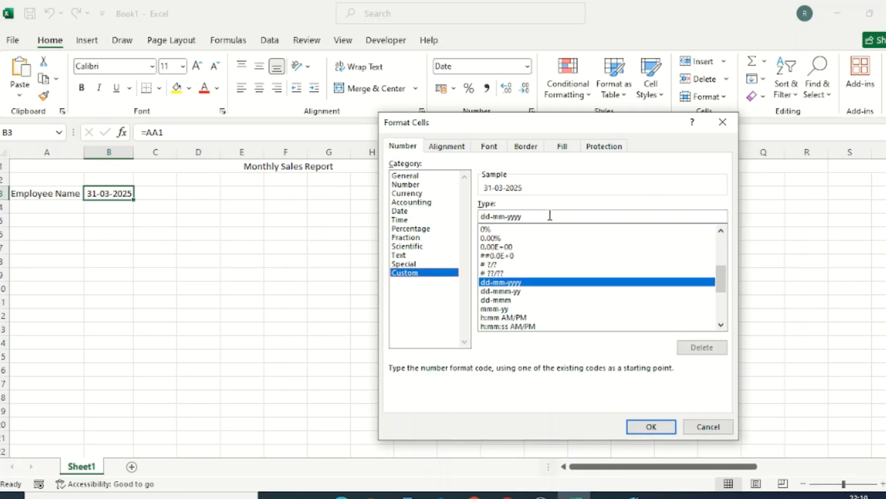
click(550, 216)
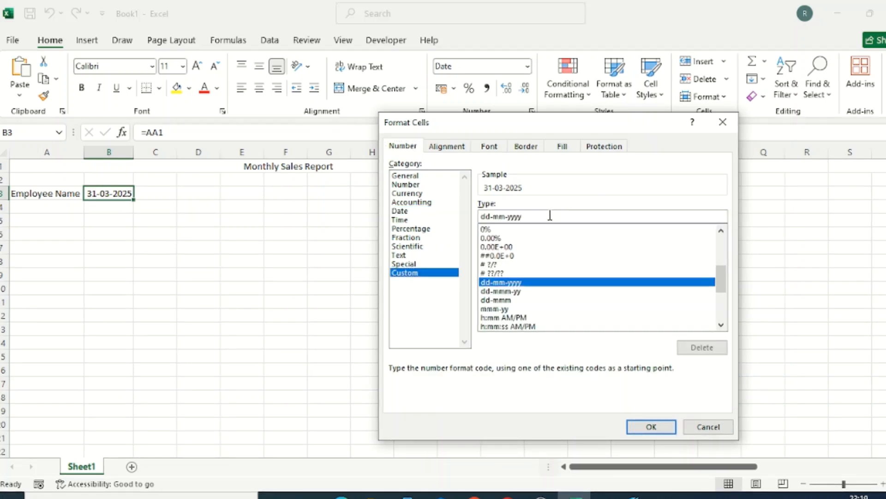
key(BackSpace)
key(BackSpace)
key(BackSpace)
key(BackSpace)
key(BackSpace)
key(BackSpace)
key(BackSpace)
key(BackSpace)
key(BackSpace)
key(BackSpace)
text(d)
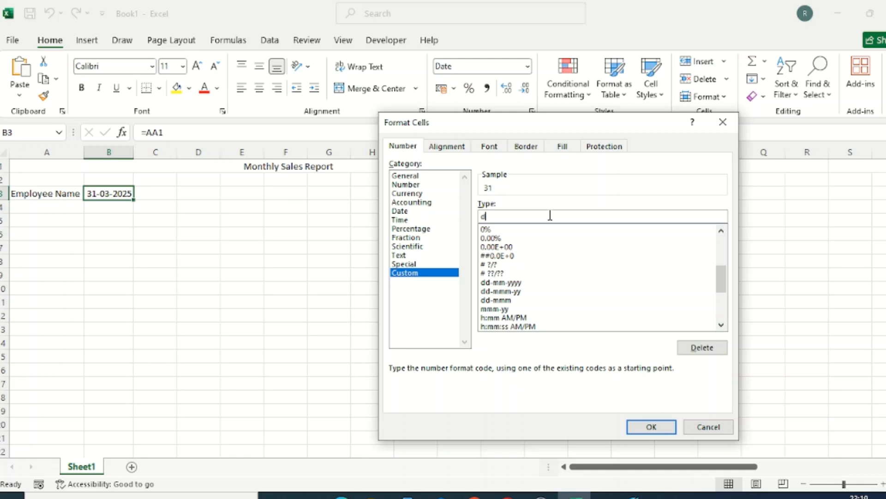
key(Return)
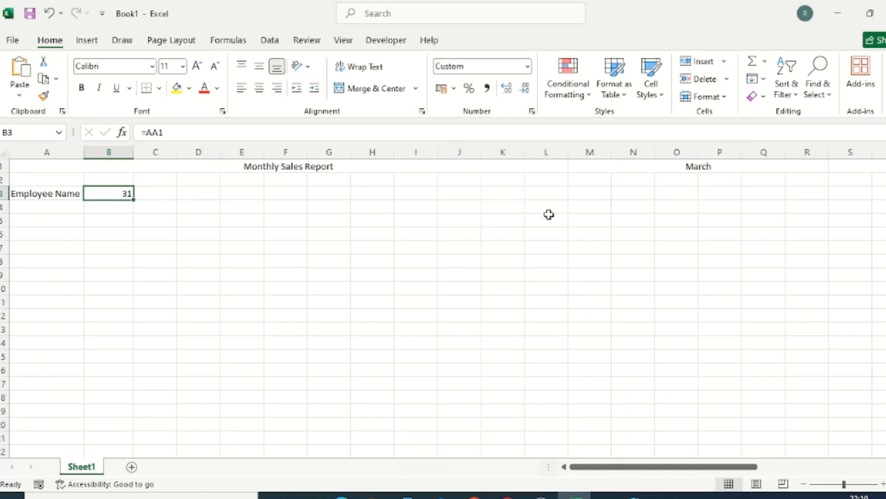
Step: Replace the formula in cell B3 with =S1, referencing the start date of the selected month
mouse_move(683, 467)
mouse_down()
mouse_move(820, 469)
mouse_move(683, 469)
mouse_up()
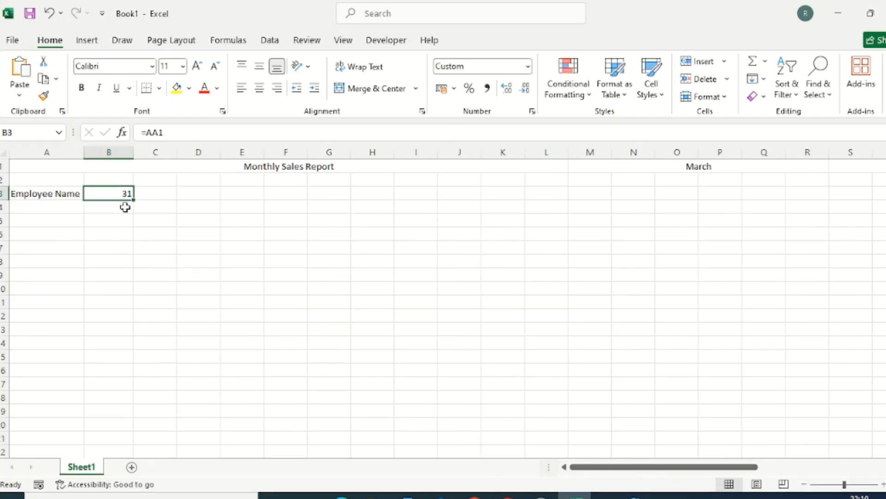
click(179, 134)
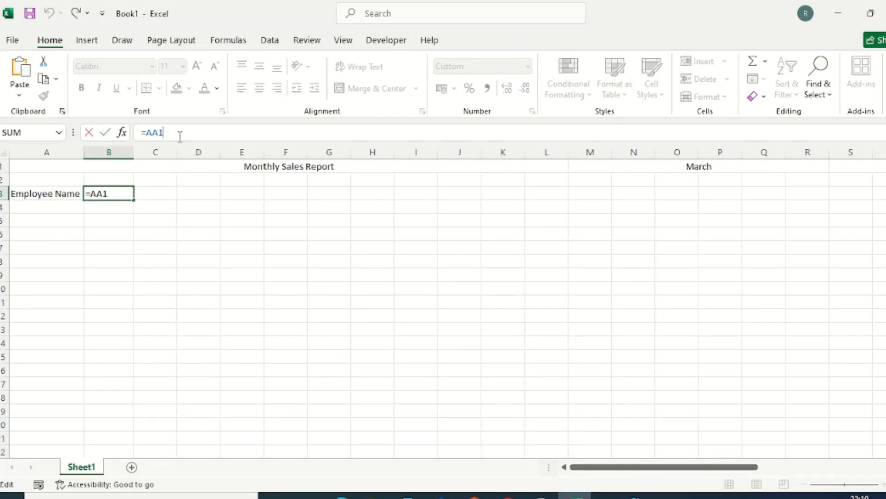
key(BackSpace)
key(BackSpace)
key(BackSpace)
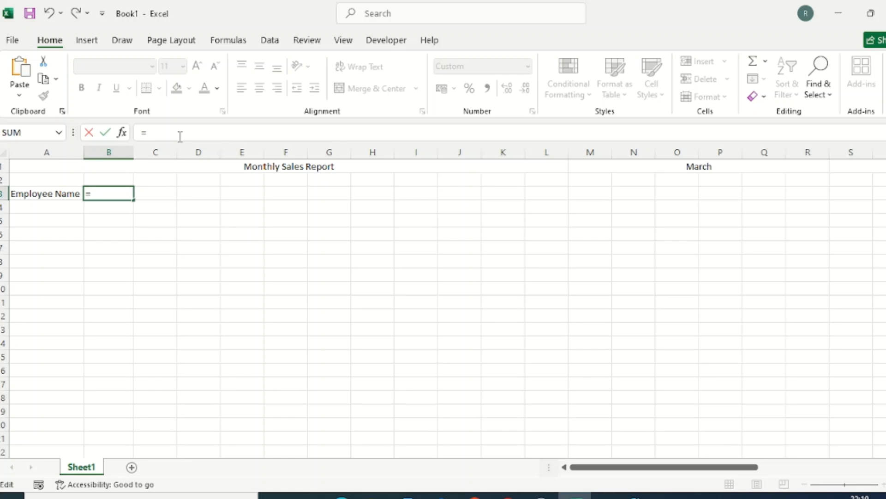
drag(643, 467, 738, 464)
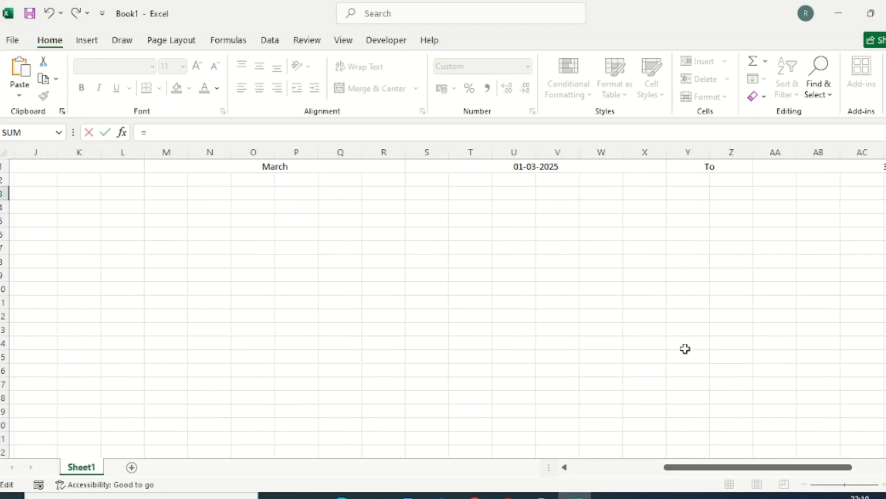
click(569, 167)
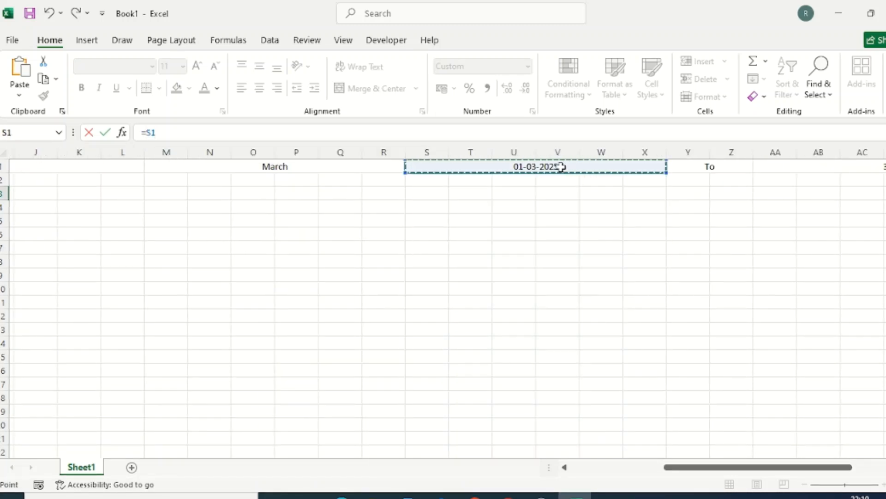
key(Return)
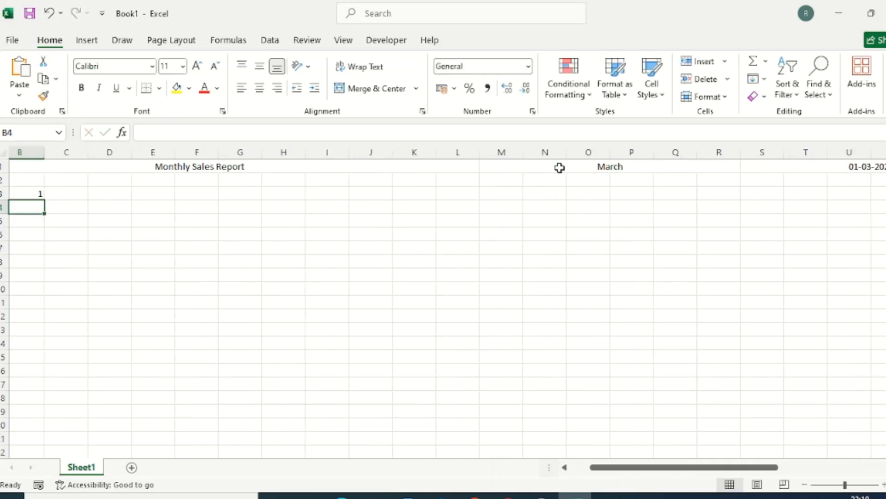
drag(700, 467, 631, 480)
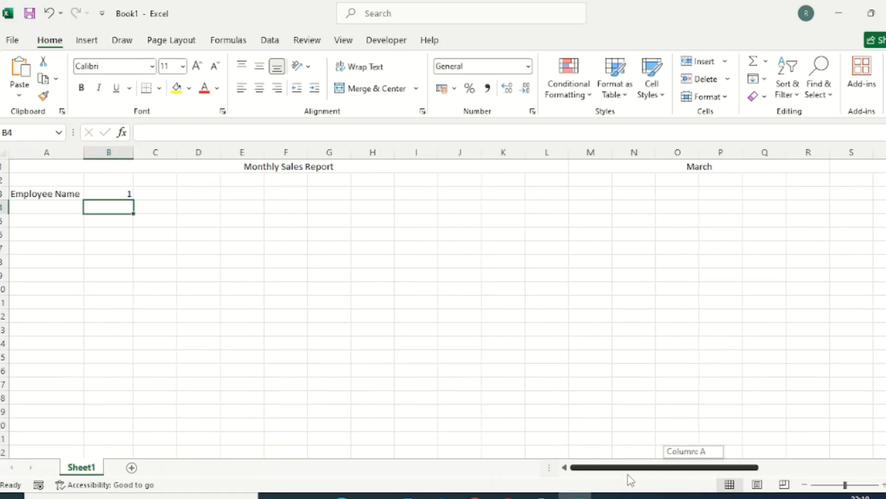
Step: Try filling the B3 formula across to E3, and clear the copied cells C3:E3
click(129, 195)
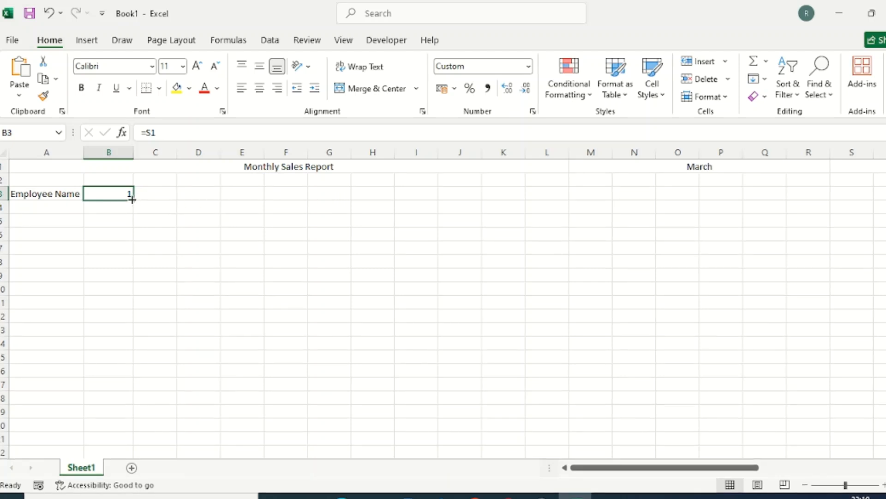
drag(132, 200, 245, 204)
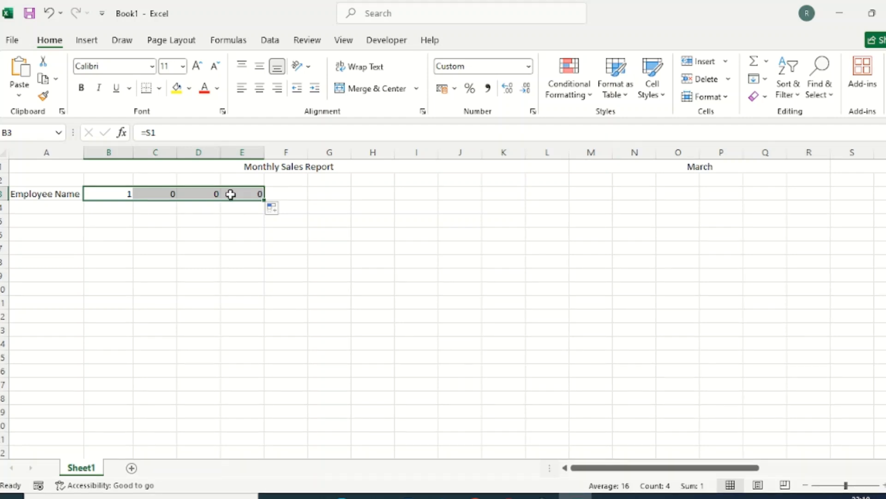
click(121, 193)
click(167, 193)
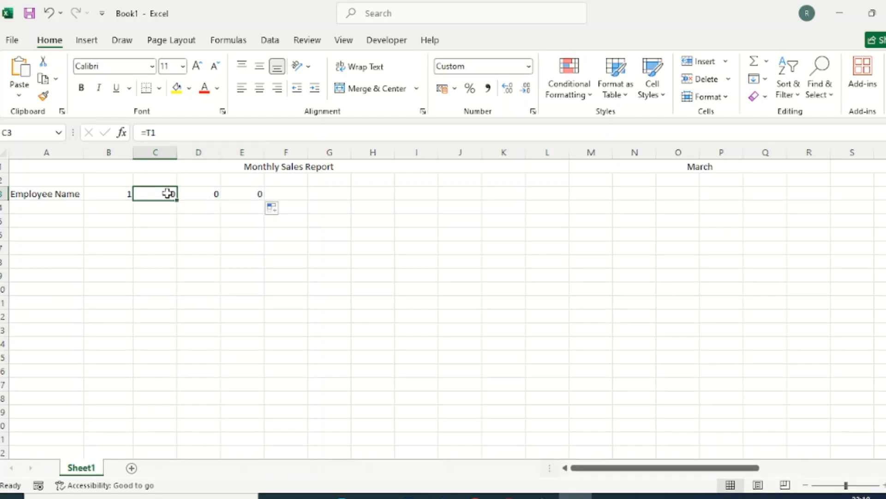
click(197, 197)
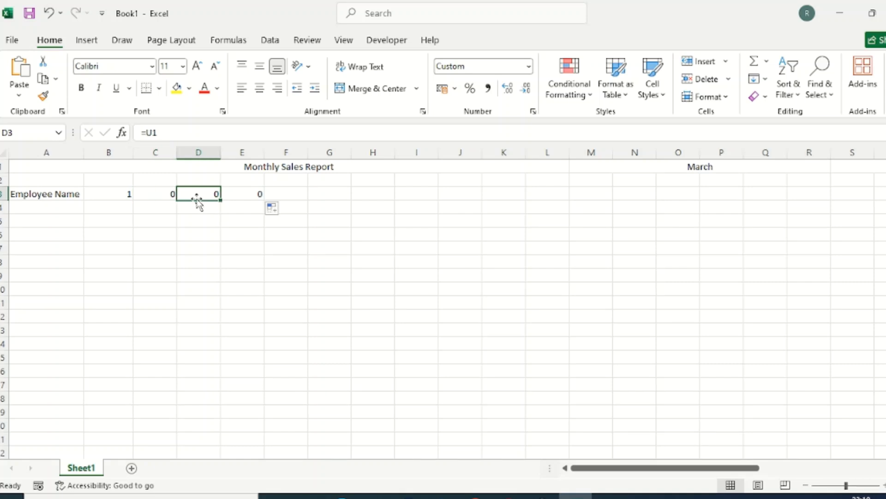
click(257, 196)
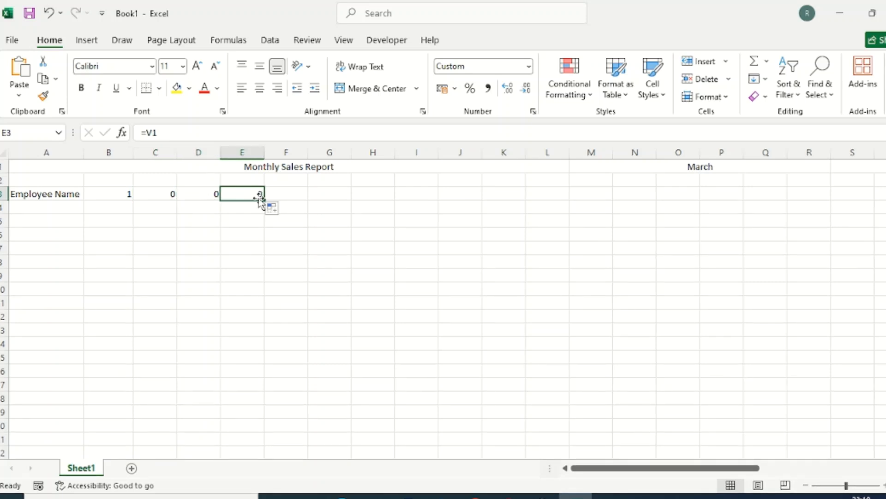
drag(154, 193, 235, 195)
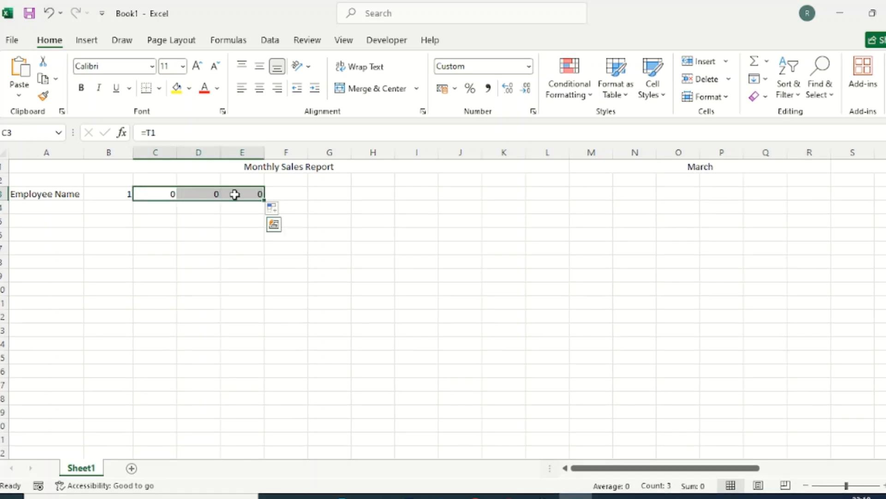
key(Delete)
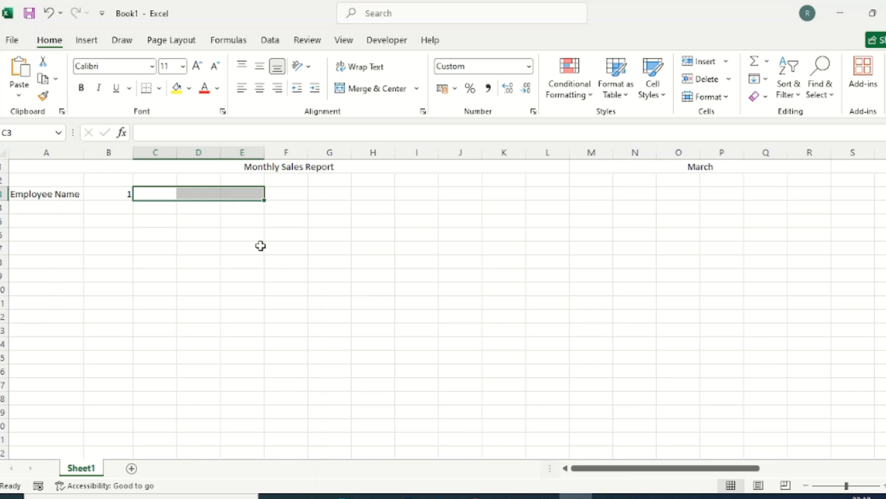
Step: Enter the formula =IF(B3<$AA$1,B3+1,"") in cell C3 and fill it across row 3 to AF3
click(156, 196)
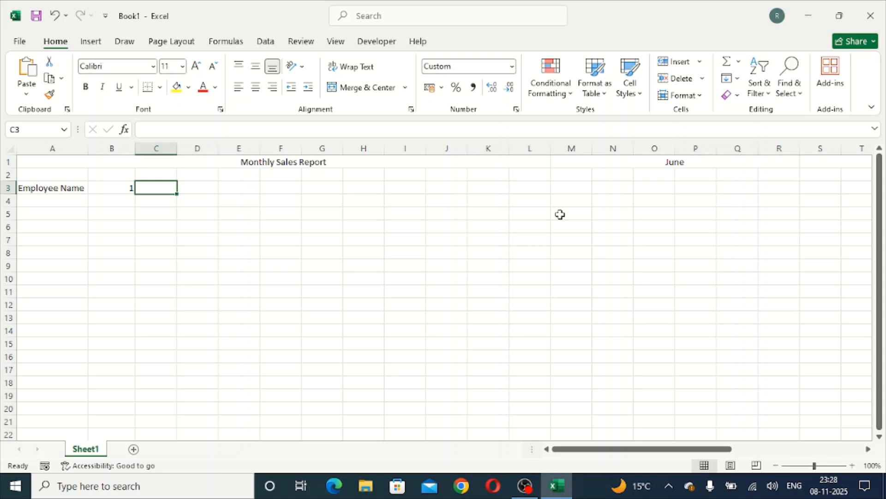
text(=IF()
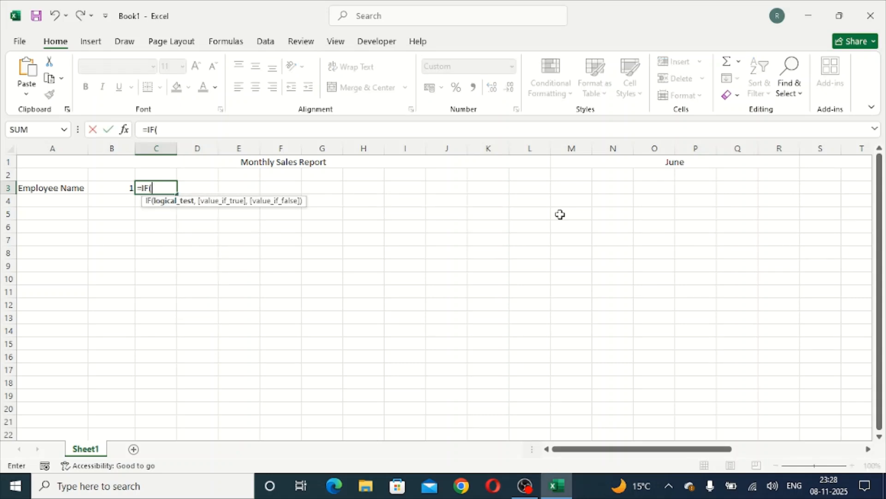
click(130, 191)
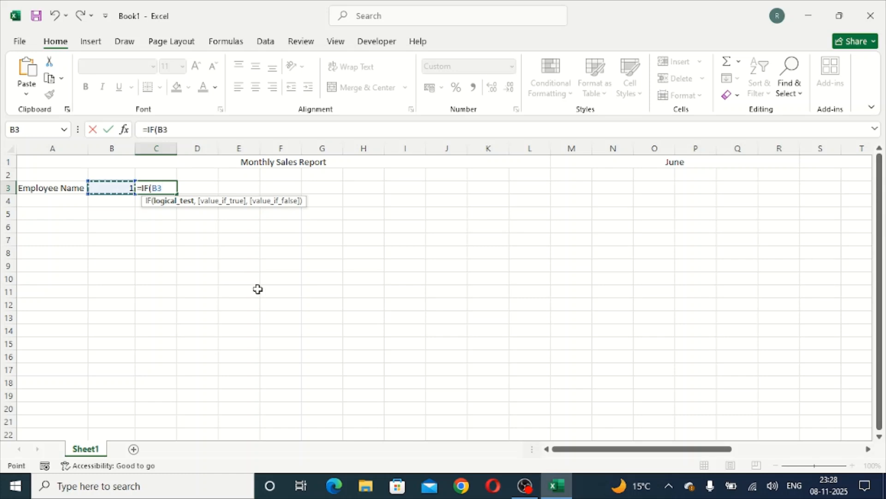
text(<)
drag(663, 448, 608, 455)
click(734, 161)
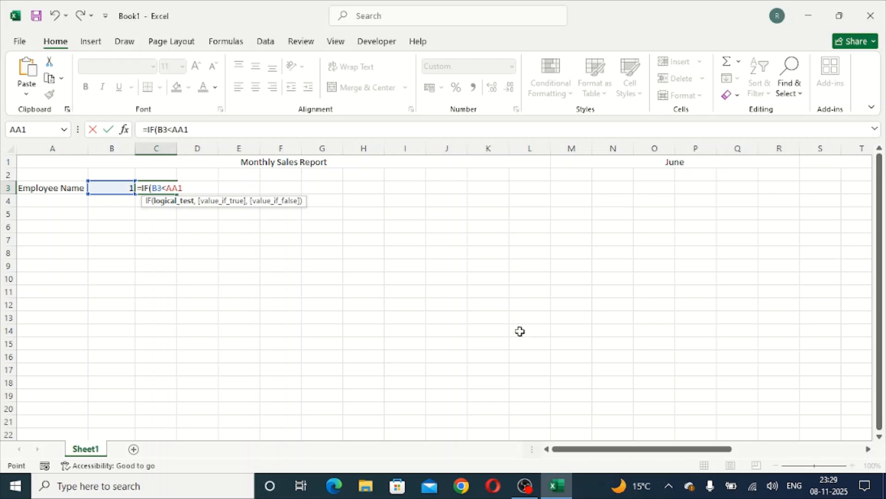
key(F4)
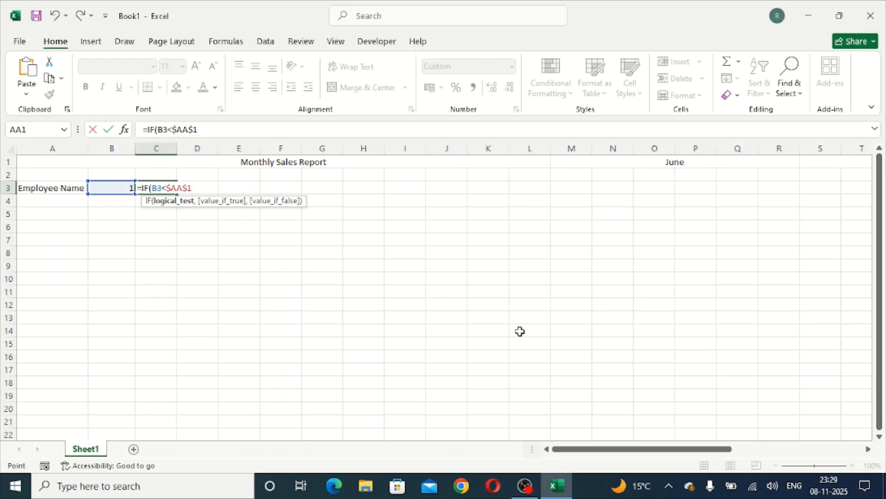
text(,)
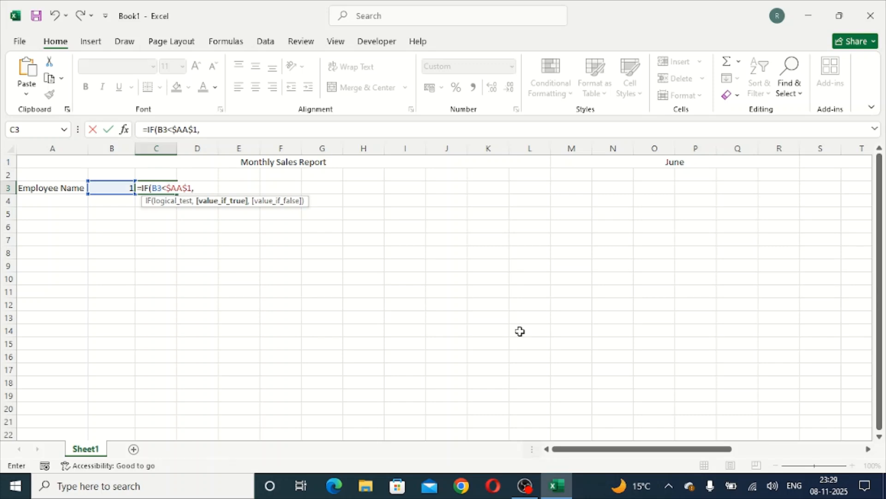
click(110, 187)
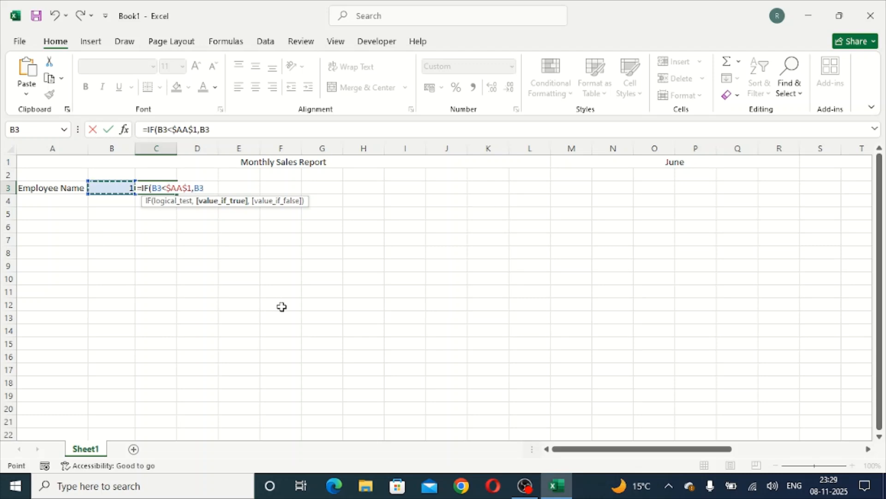
text(+1,)
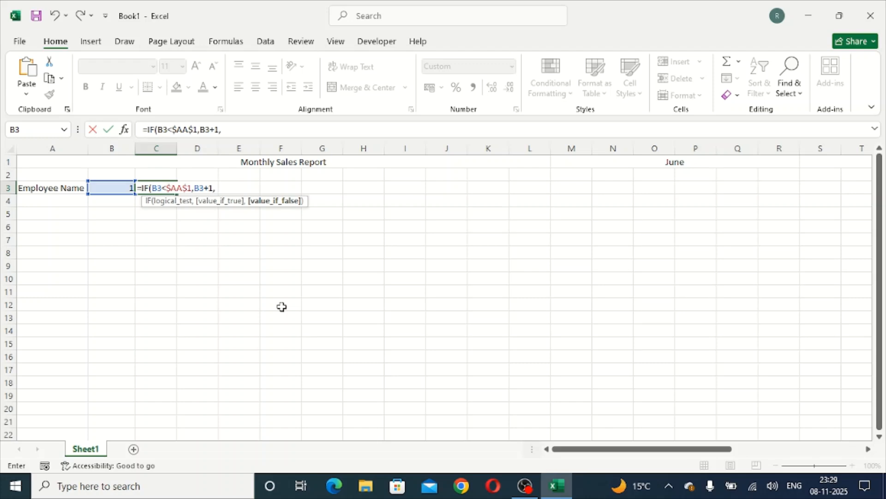
text(""))
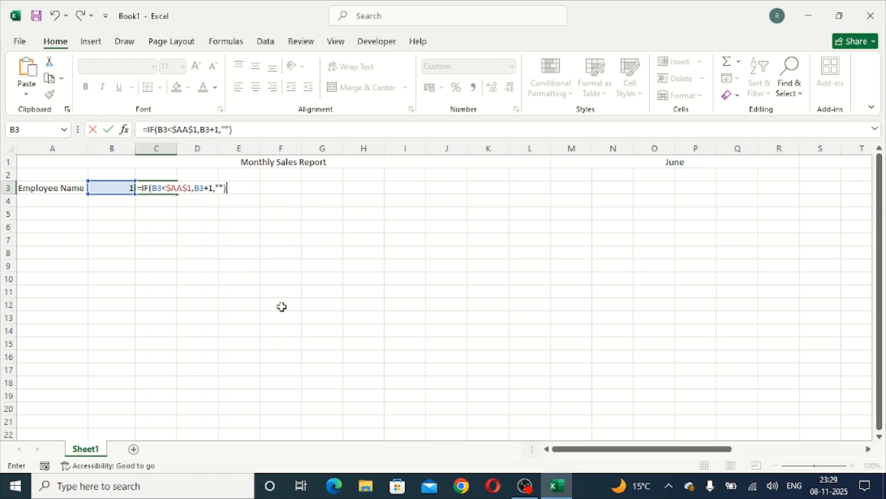
key(Return)
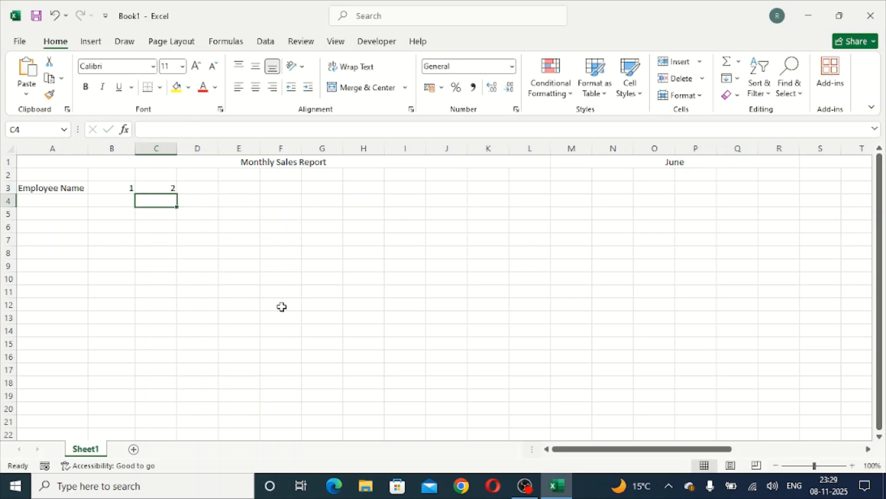
click(162, 191)
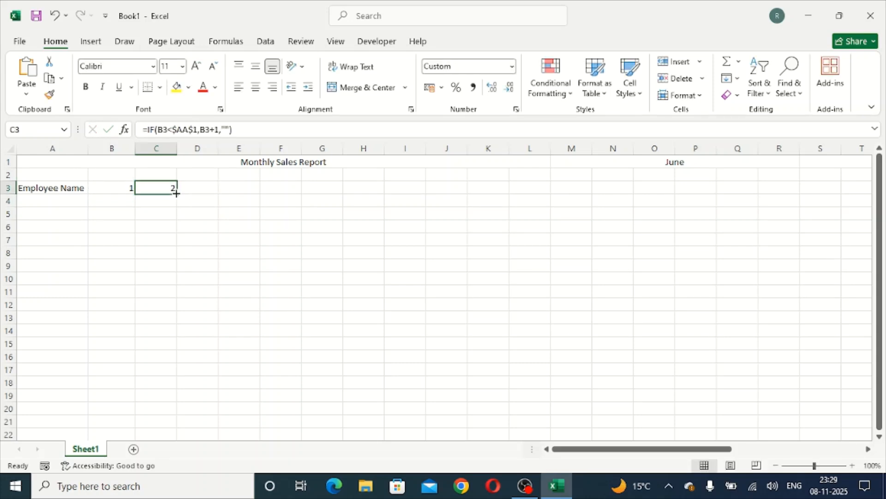
drag(177, 194, 834, 192)
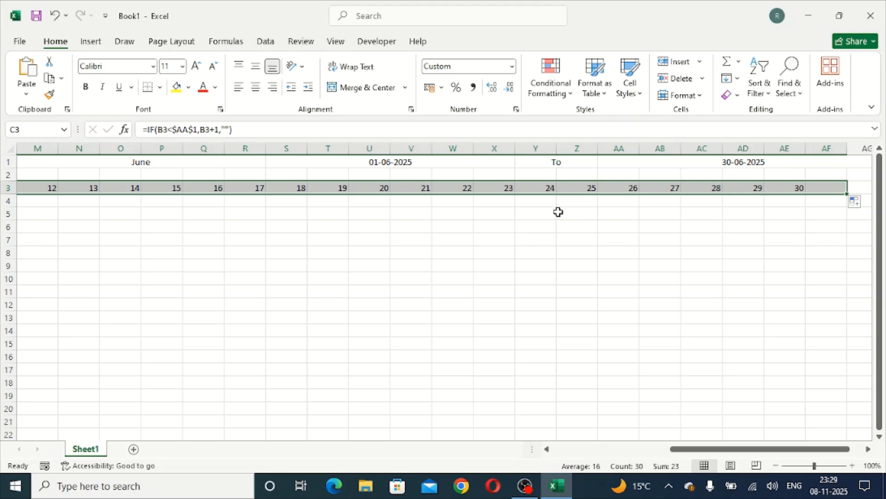
Step: Choose Jan from the month list in M1 to test the day headers
click(142, 162)
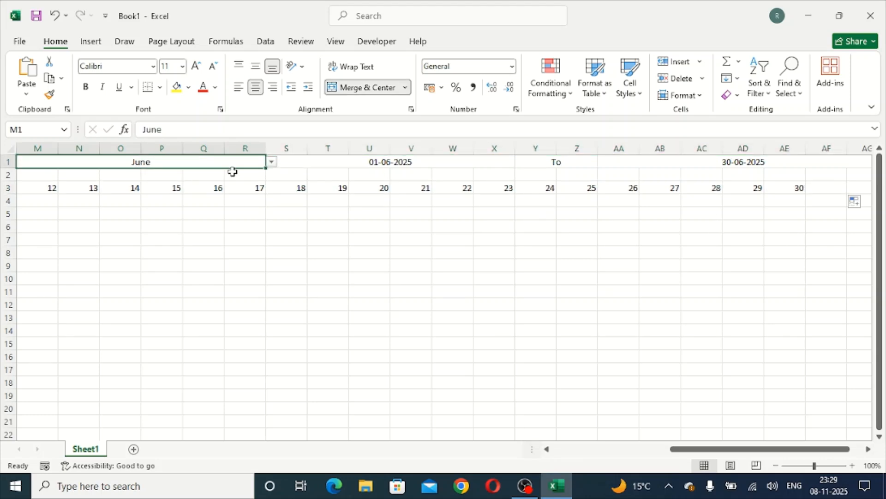
click(272, 162)
click(190, 180)
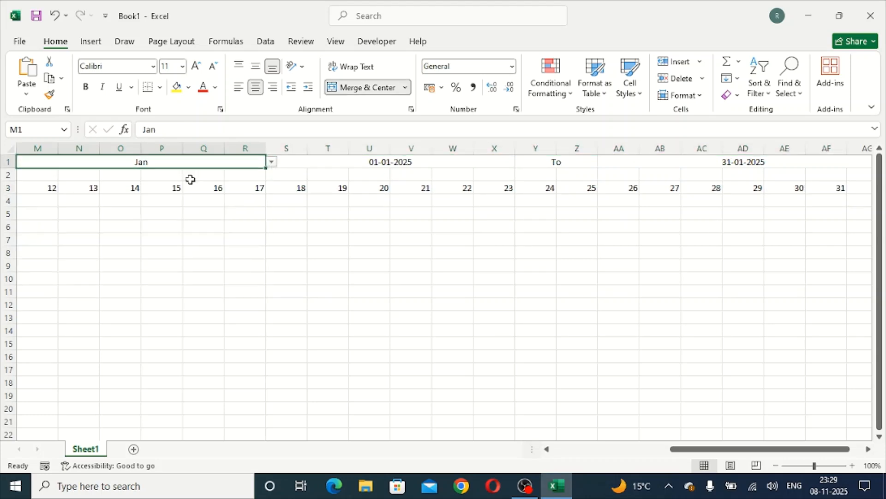
Step: Choose Feb from the month list in M1 to test the day-number headers
click(272, 162)
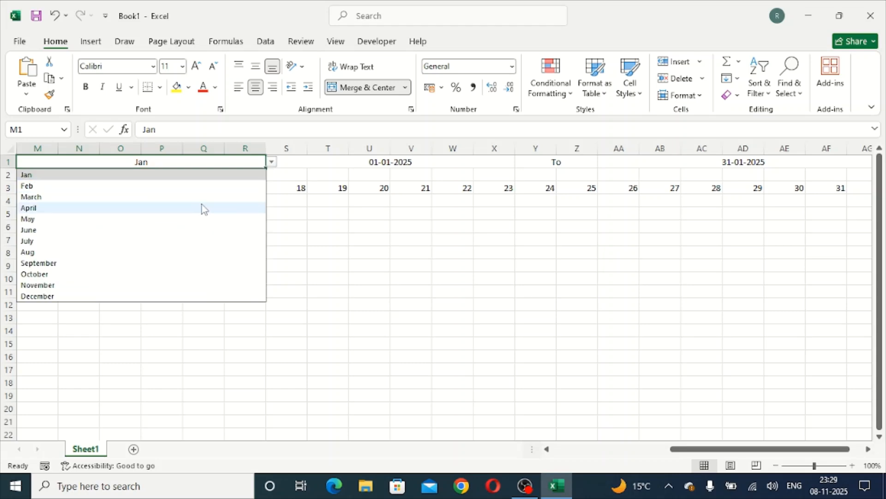
click(196, 186)
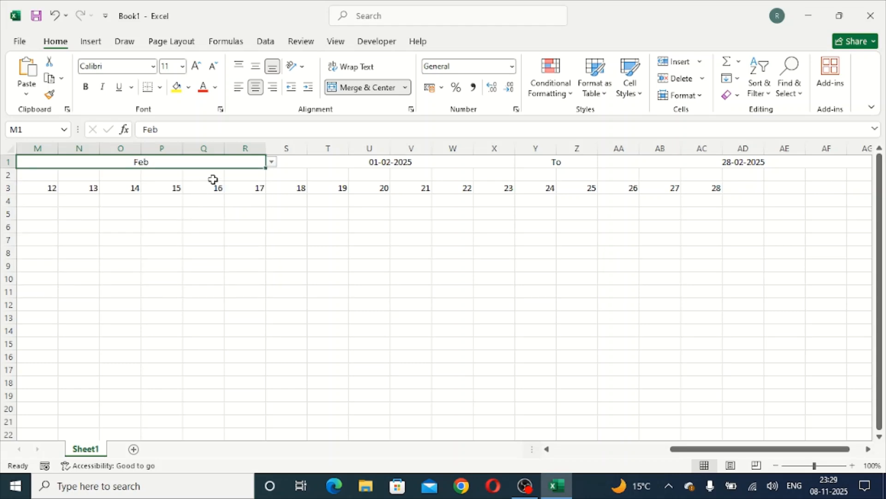
Step: Enter the formula =TEXT(B3,"ddd") in cell B2 and fill it across row 2 to AF2
drag(748, 449, 630, 450)
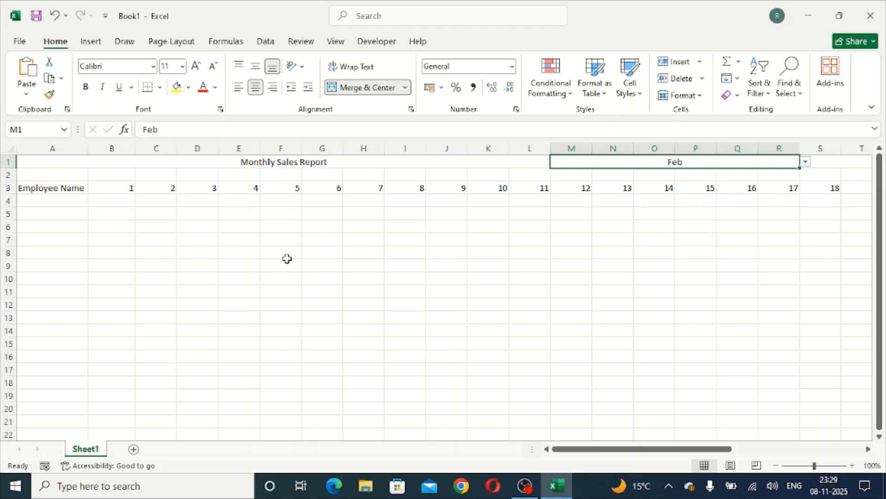
click(118, 176)
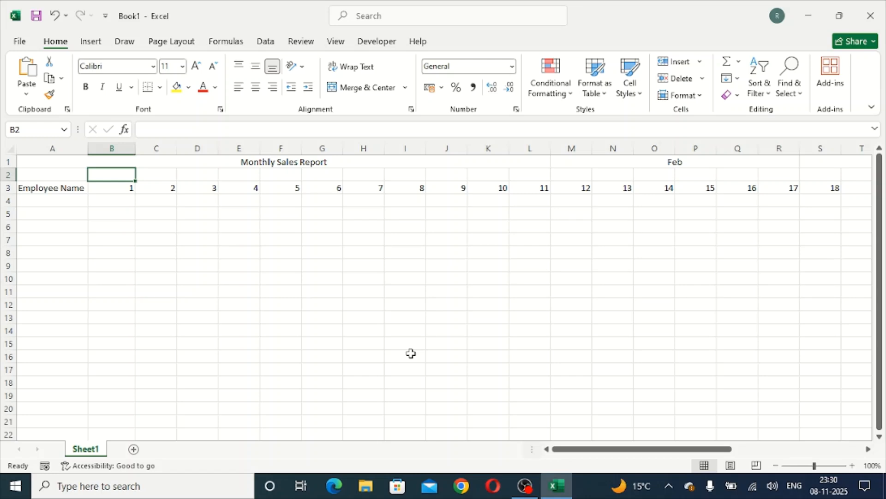
text(=te)
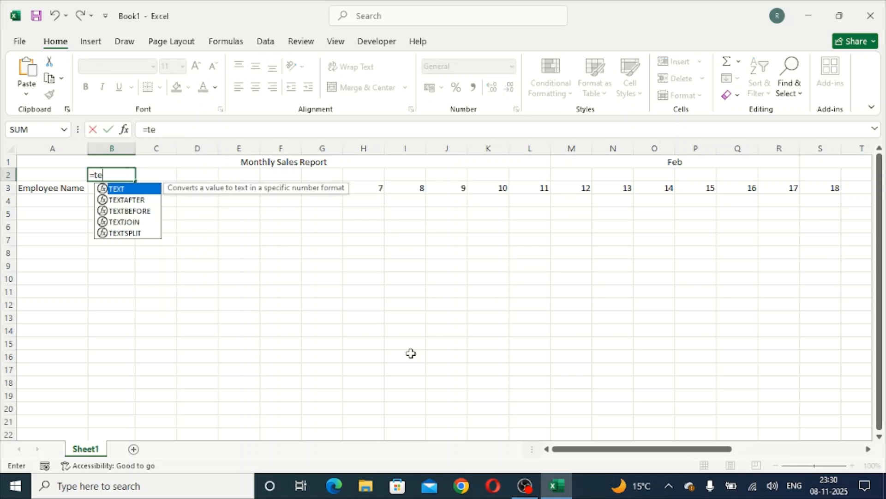
key(Tab)
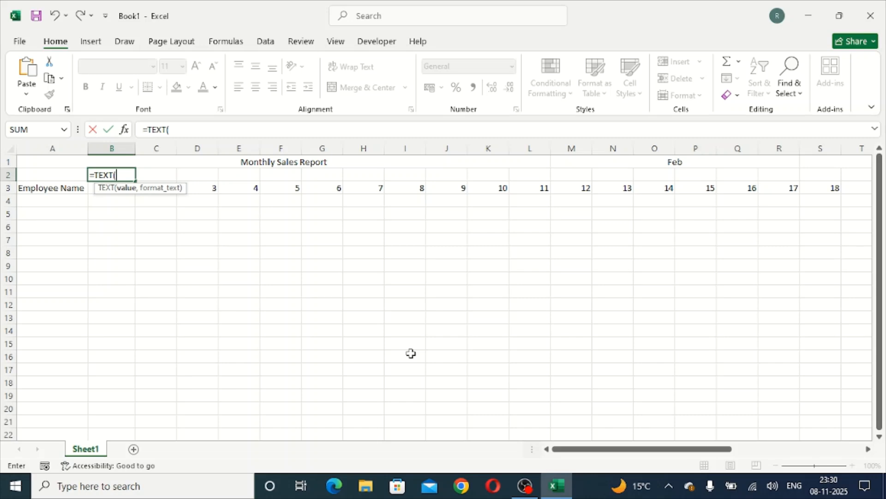
click(94, 189)
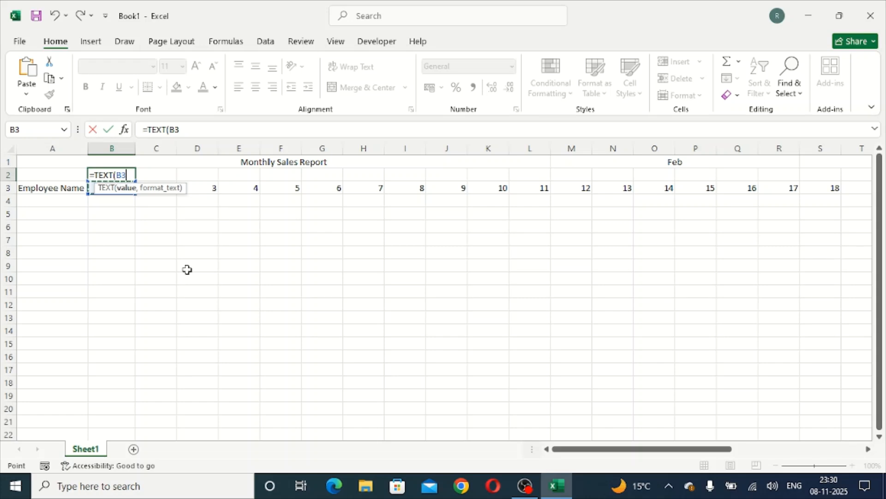
text(,)
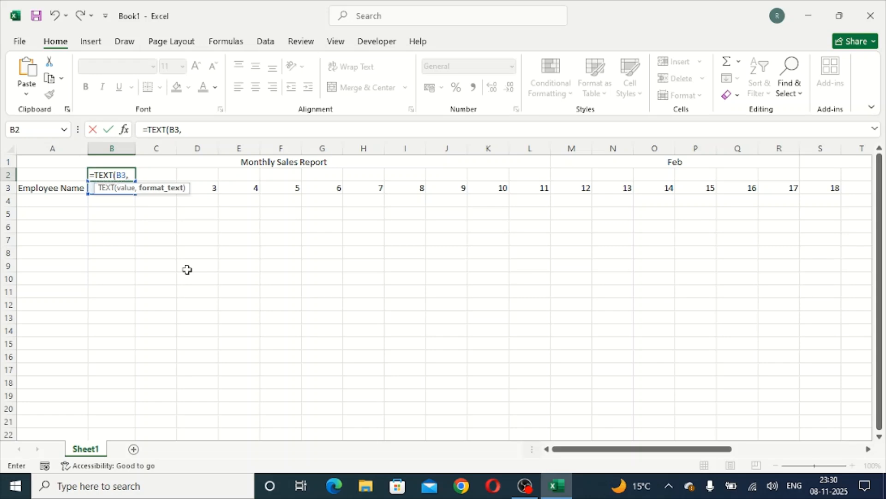
text("ddd"))
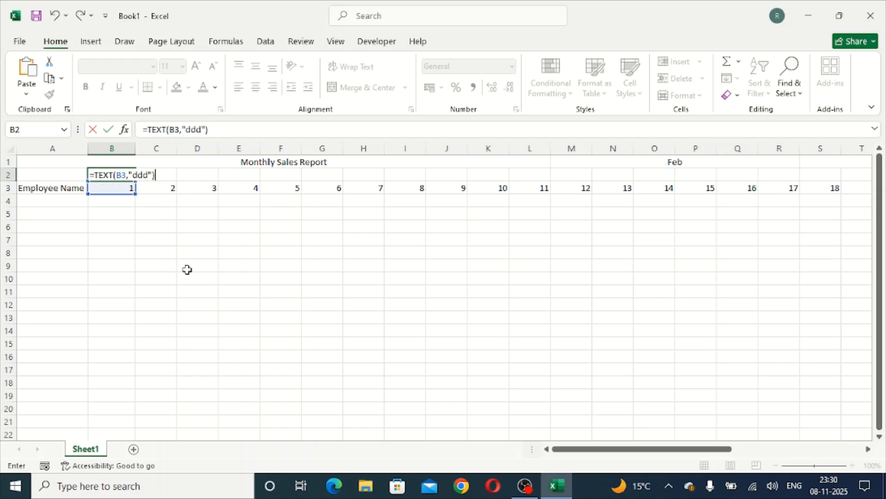
key(Return)
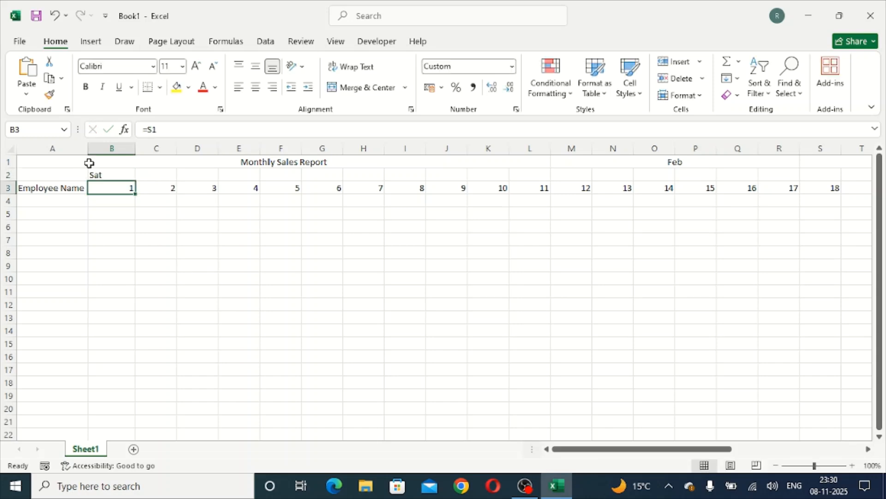
click(107, 171)
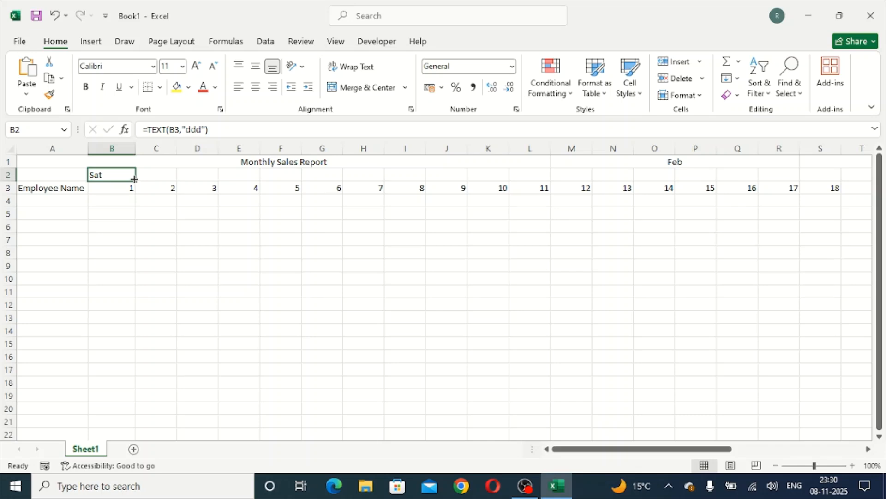
drag(133, 181, 752, 186)
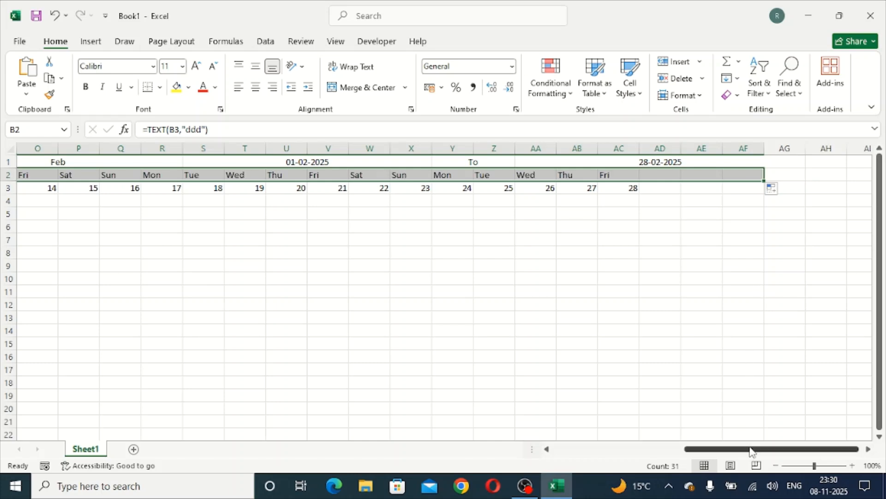
Step: Change the B2 formula to =TEXT(B3,"dddd") for full weekday names and refill it across row 2 to AF2
drag(750, 449, 591, 455)
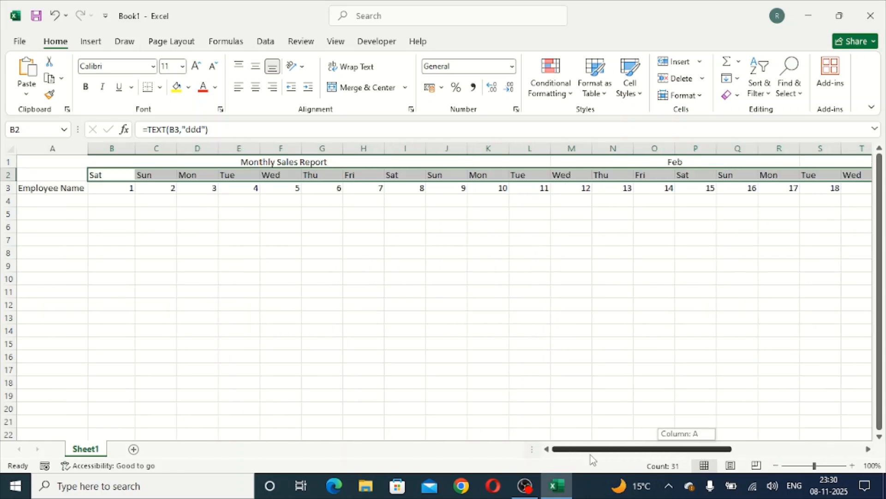
click(116, 175)
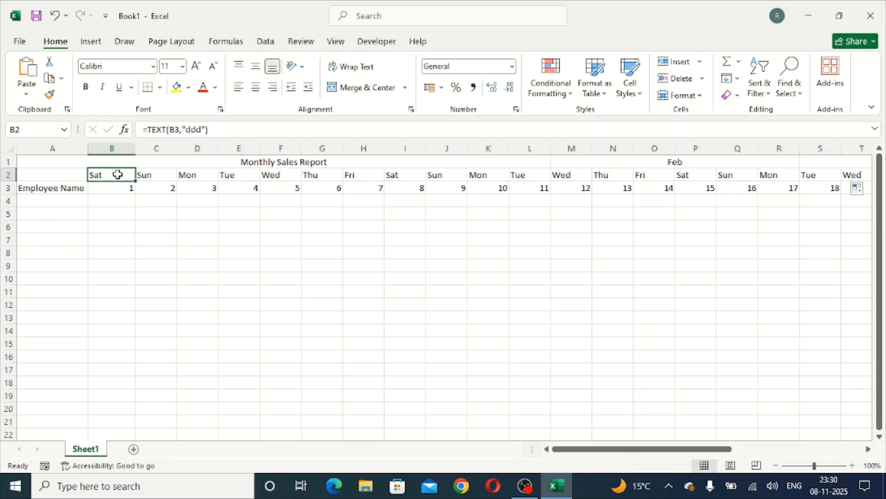
click(202, 130)
click(202, 131)
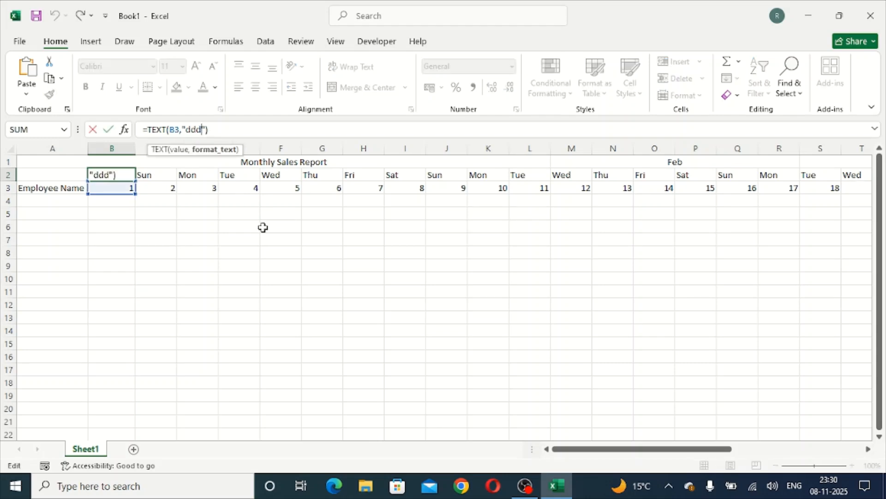
text(d)
key(Return)
click(103, 170)
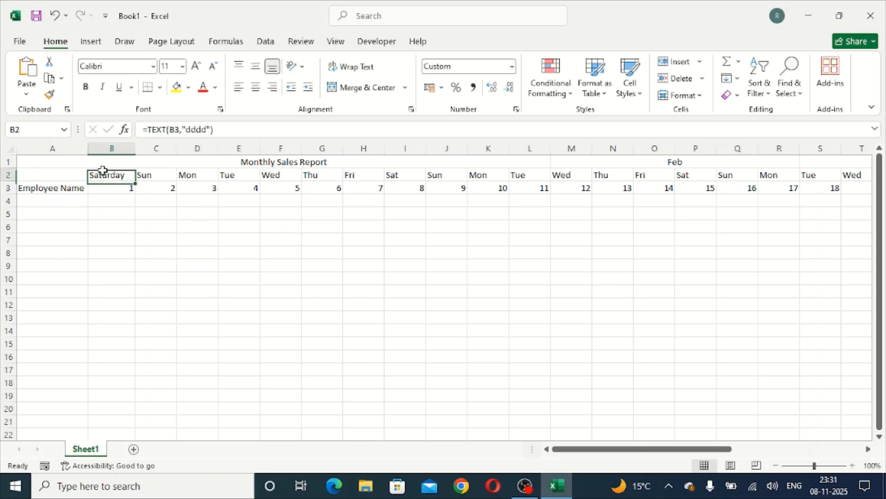
drag(134, 183, 797, 192)
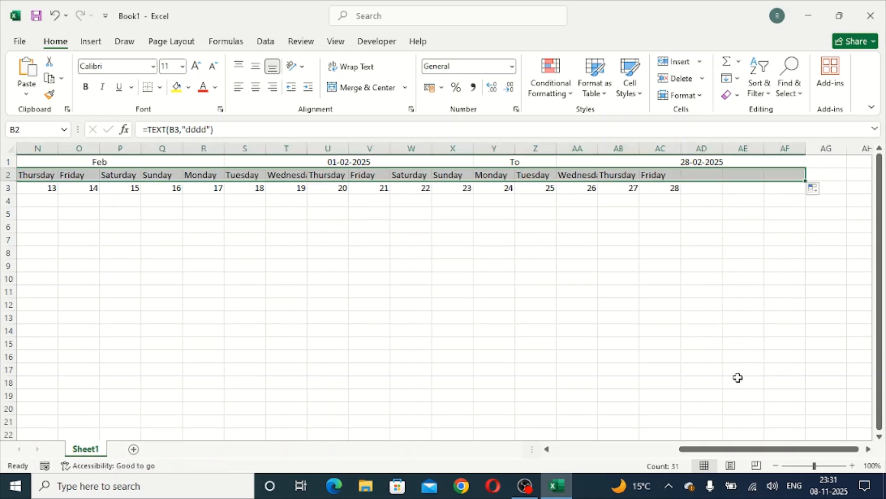
Step: Choose Jan from the month list in M1 to test the weekday headers
click(193, 165)
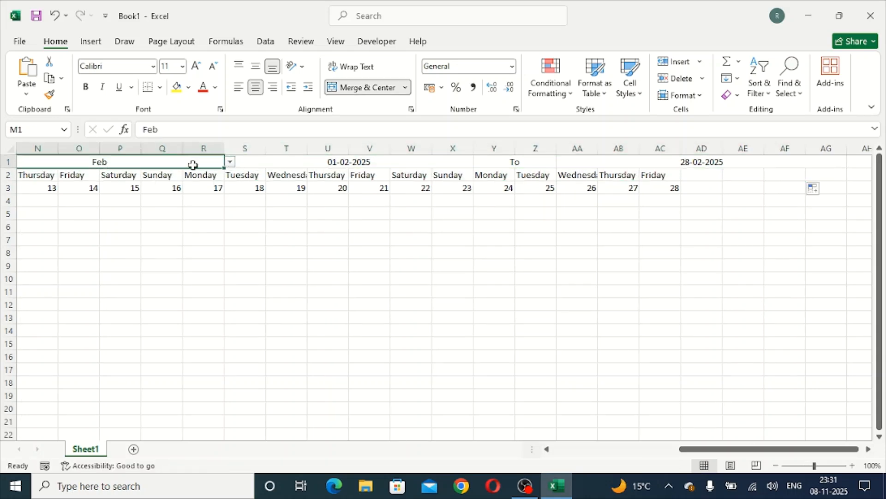
click(229, 162)
click(174, 176)
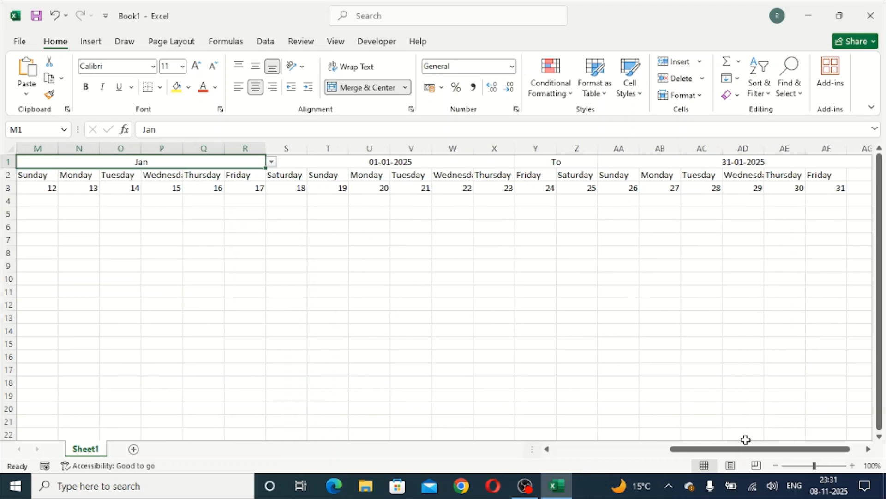
Step: Enter the first five employees' names in cells A4:A8 below the Employee Name header
drag(745, 448, 608, 455)
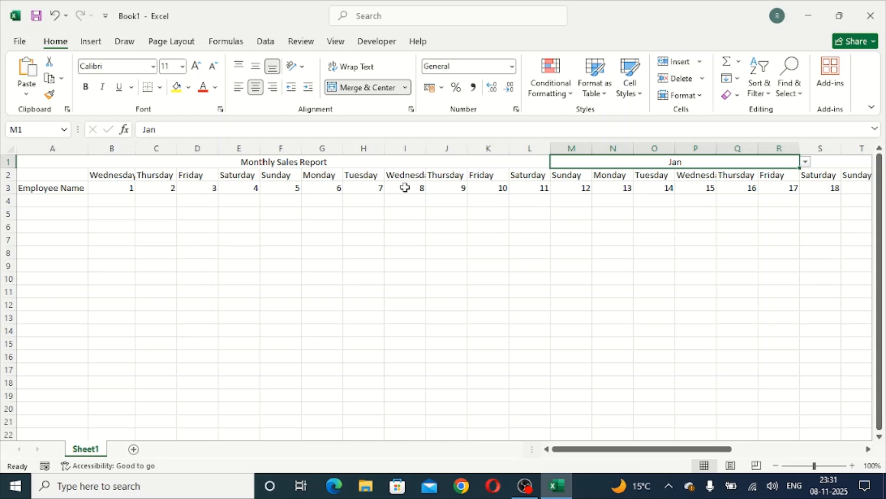
click(56, 203)
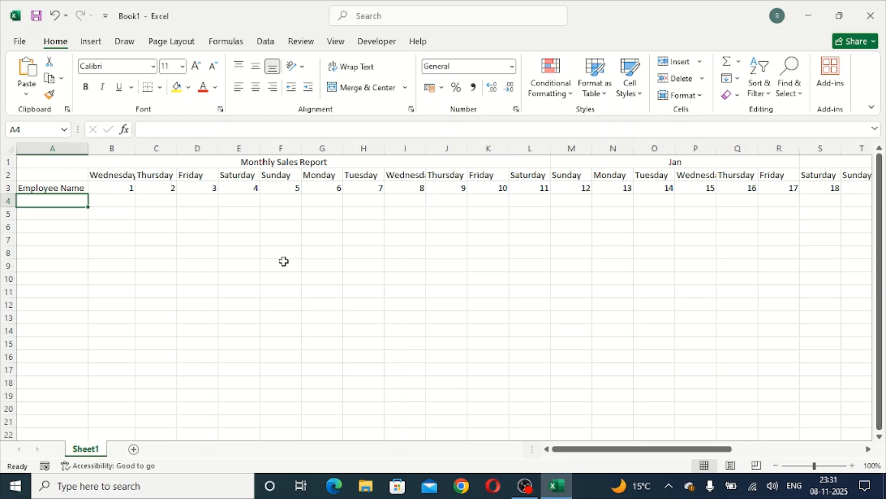
text(Abhi)
key(Return)
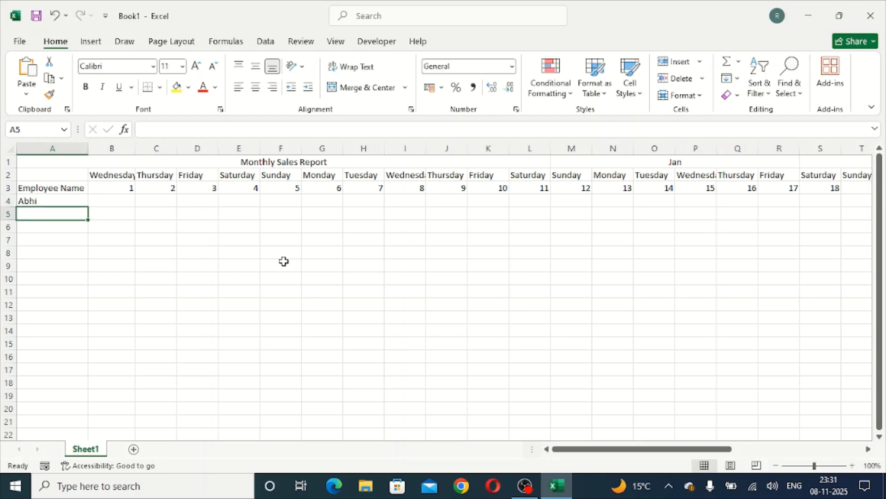
text(Rajesh)
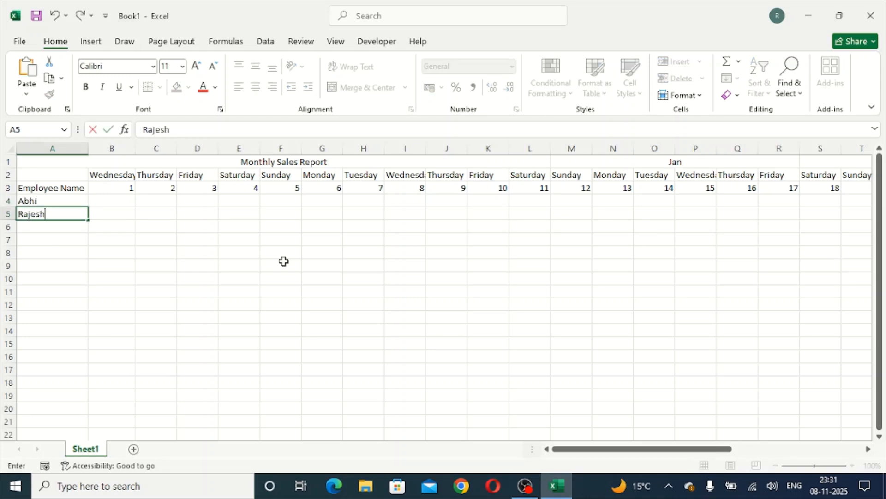
key(Return)
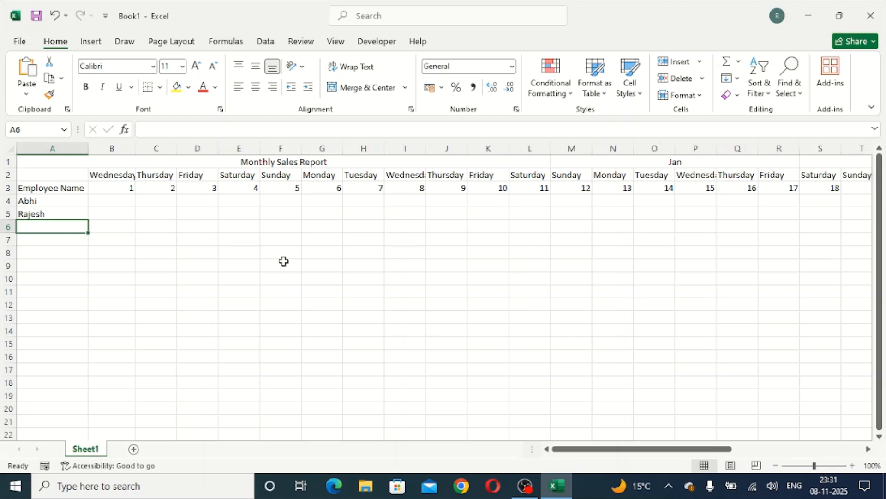
text(Sumesh)
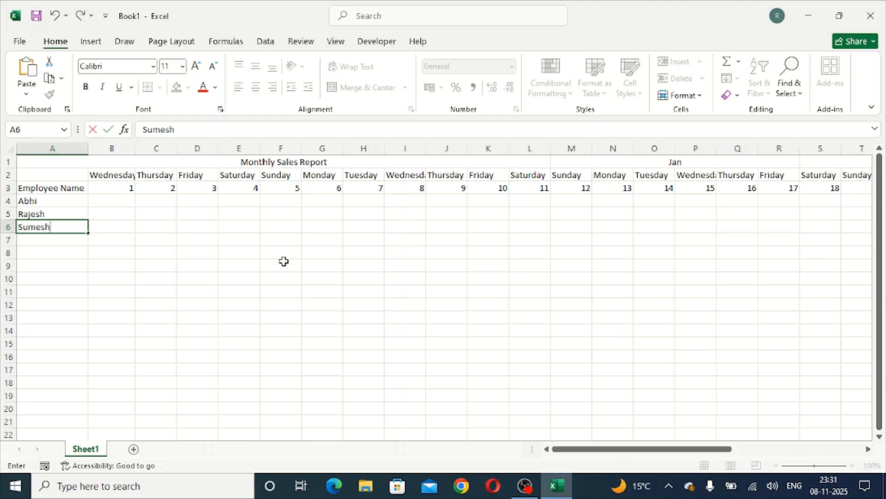
key(Return)
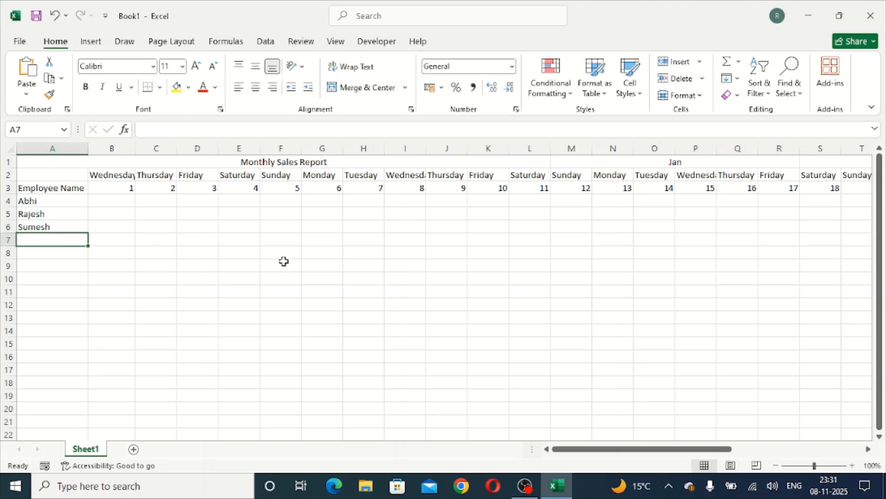
text(Naveen)
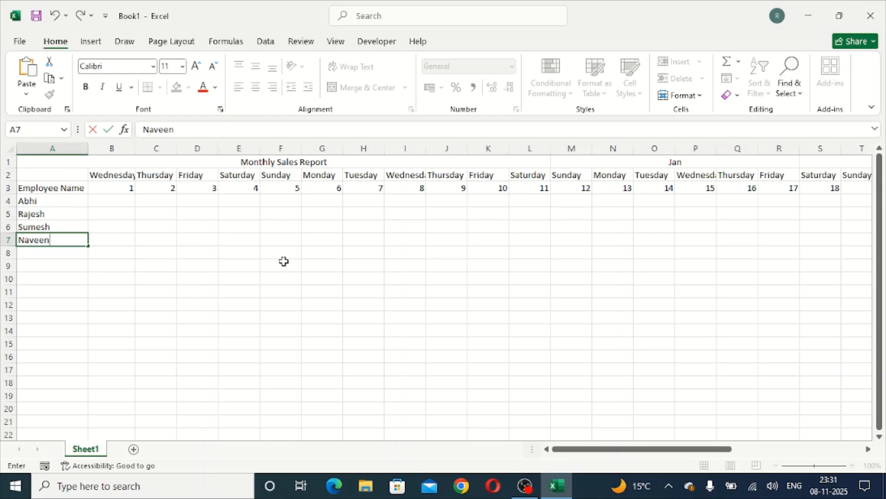
key(Return)
text(Rohit)
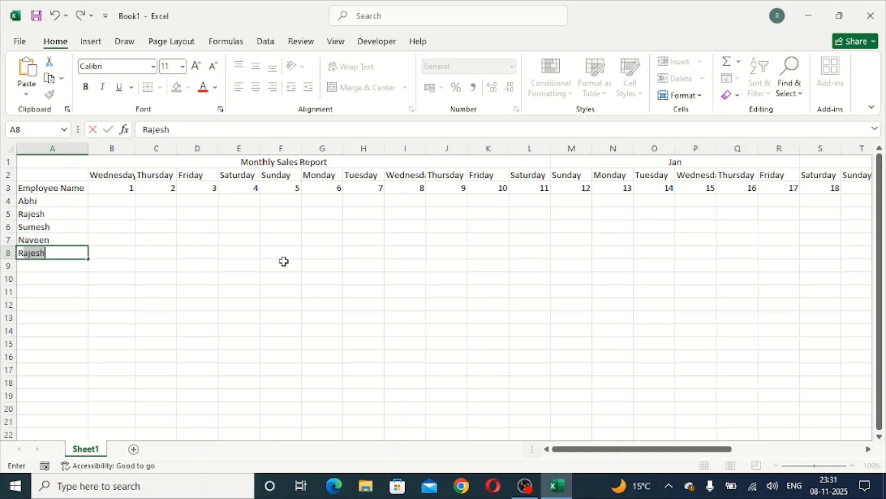
key(Return)
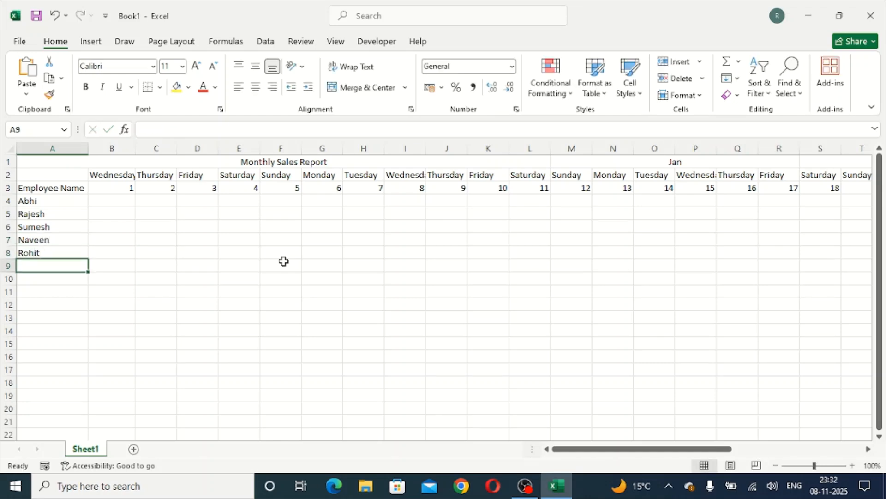
Step: Enter four more employees' names in cells A9:A12 to complete the employee list
text(Raja)
key(Return)
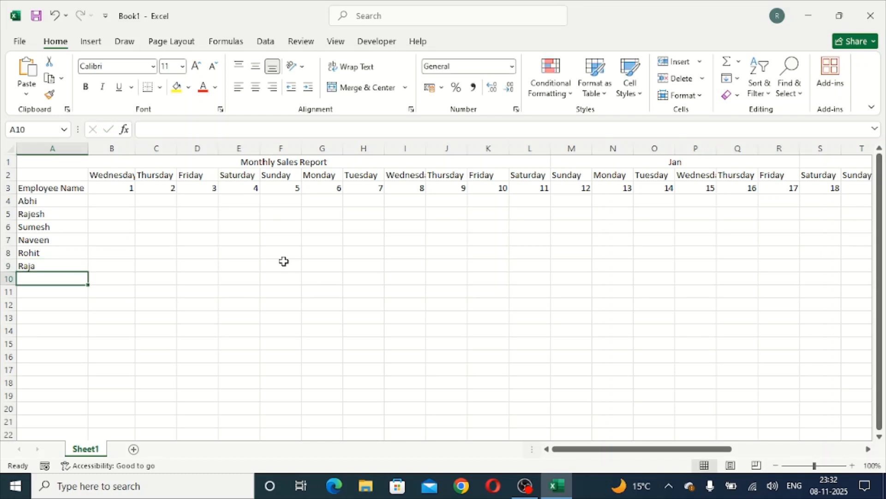
text(soht)
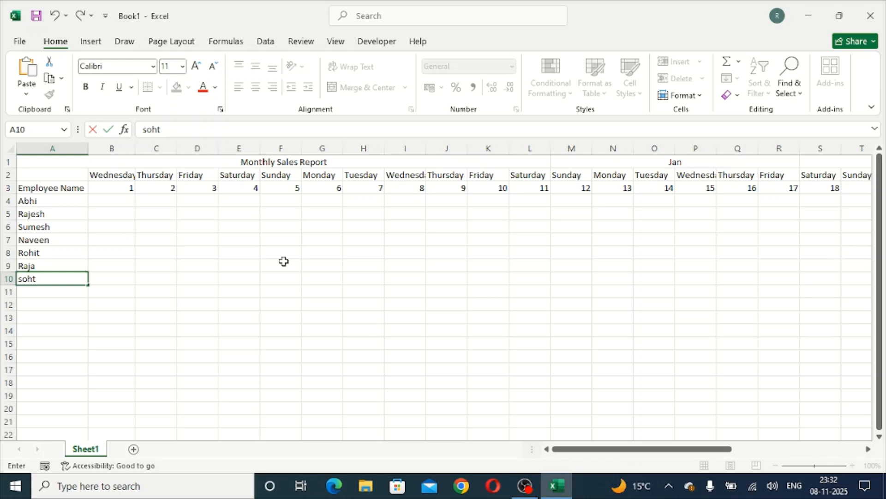
key(Left)
text(i)
key(Return)
text(sm)
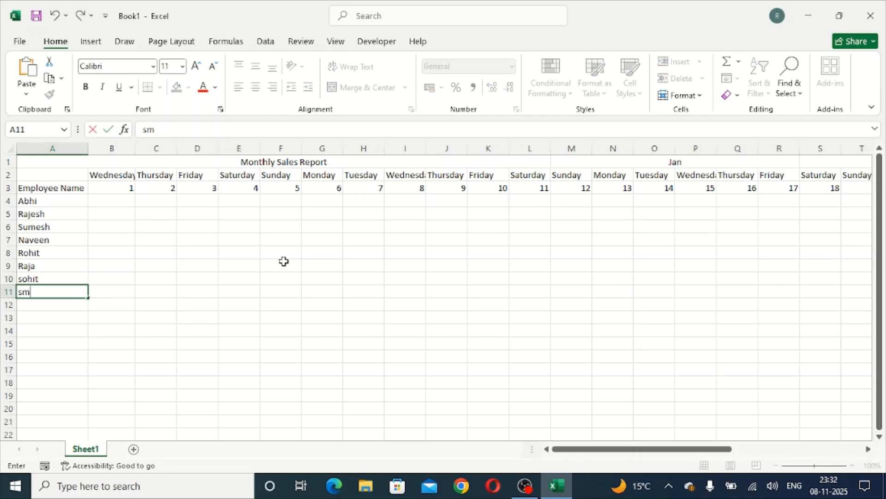
key(BackSpace)
text(umit)
key(Return)
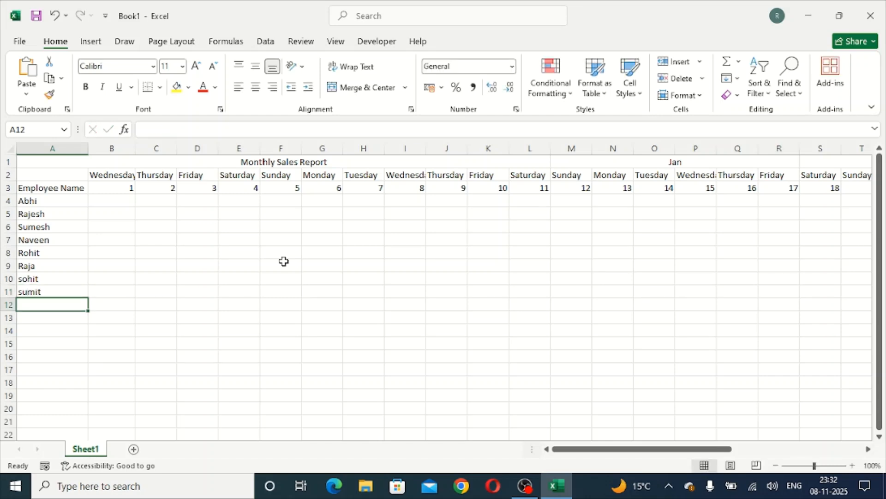
text(Rachit)
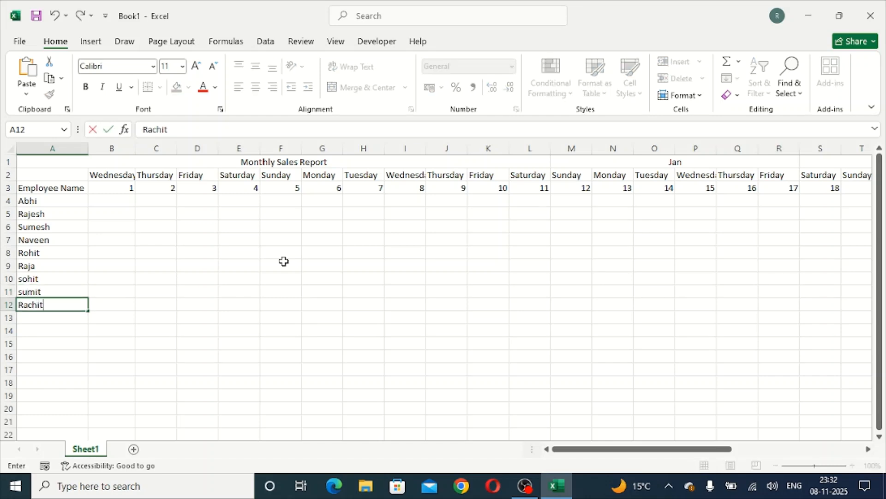
key(Tab)
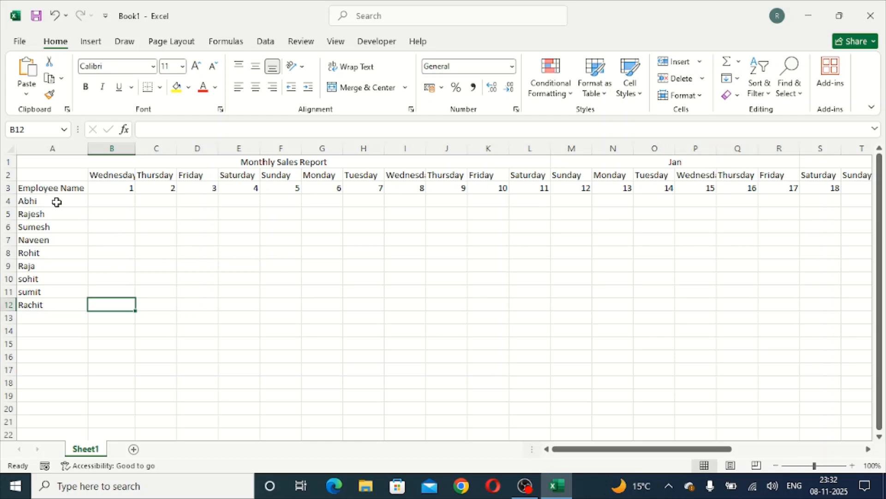
Step: Enter the formula =RANDBETWEEN(100,500) in B4 to generate a random sales figure for the first employee
drag(56, 202, 51, 307)
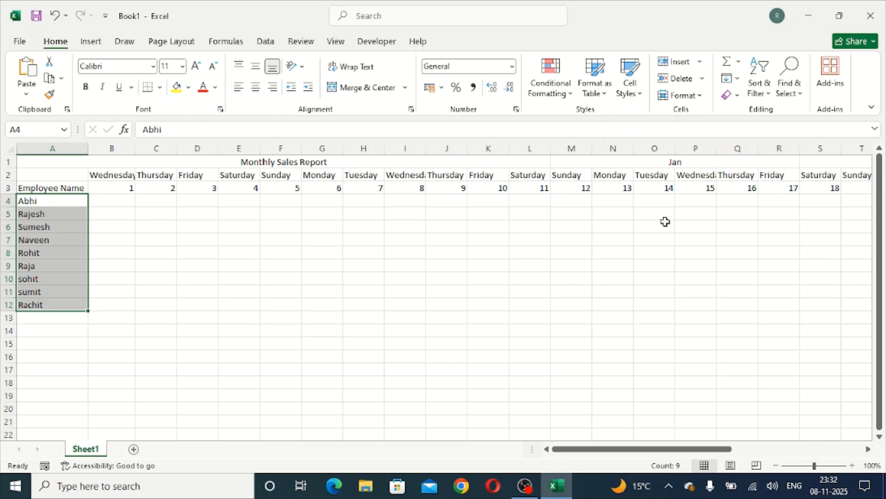
click(111, 199)
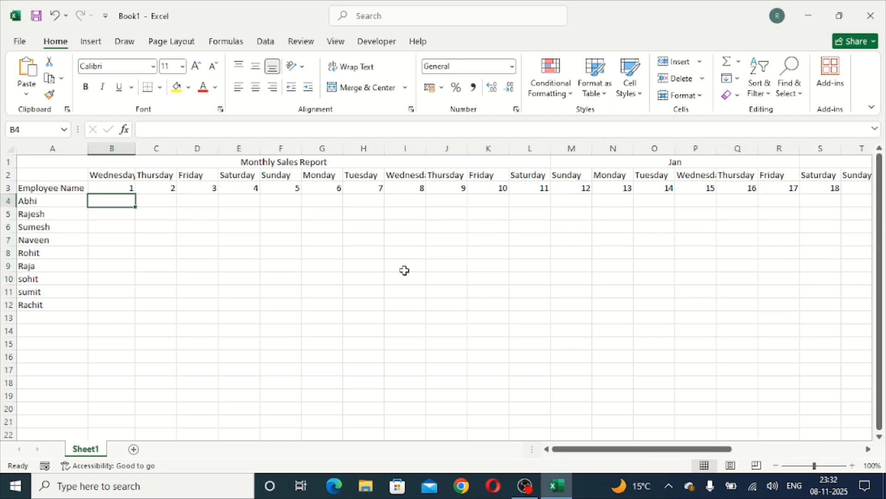
text(=)
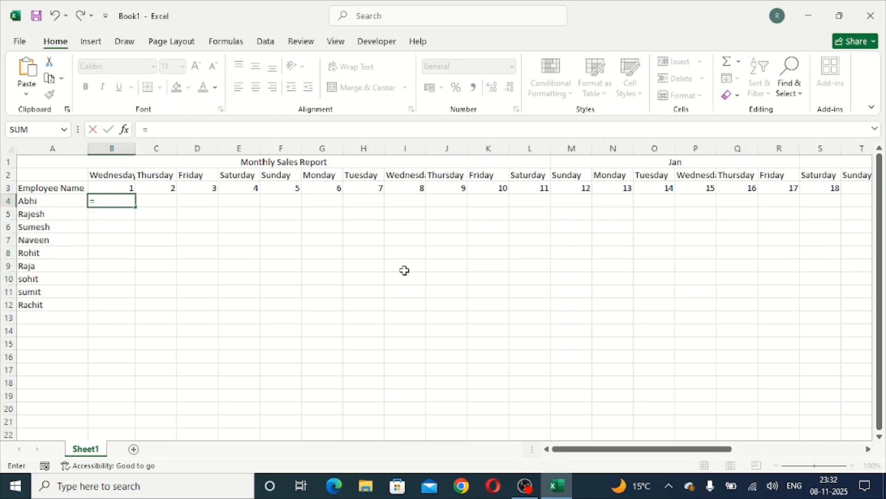
text(and)
key(BackSpace)
key(BackSpace)
key(BackSpace)
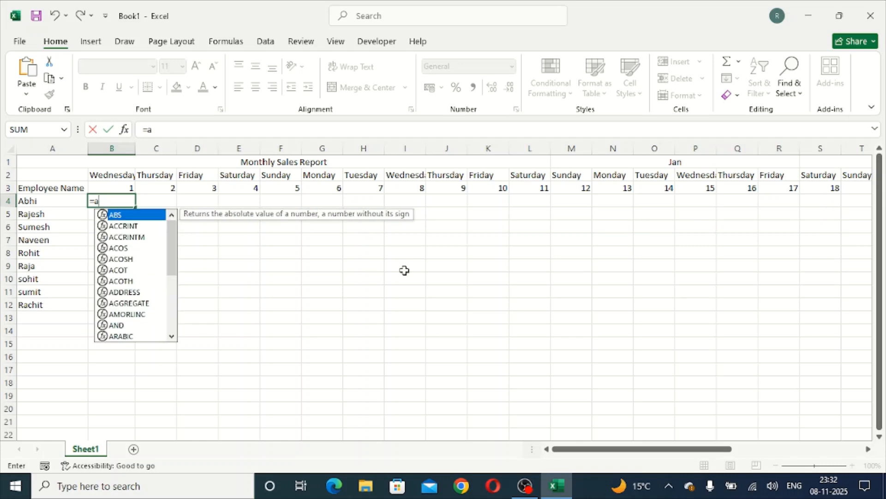
text(rand)
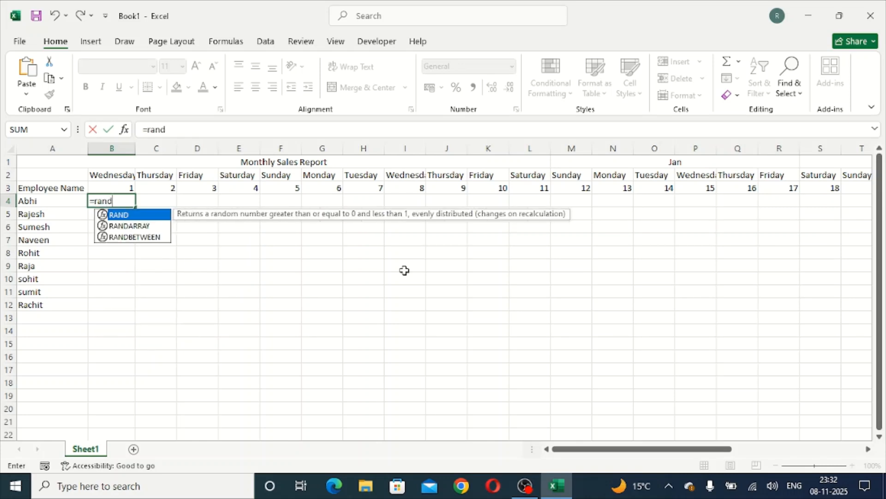
text(b)
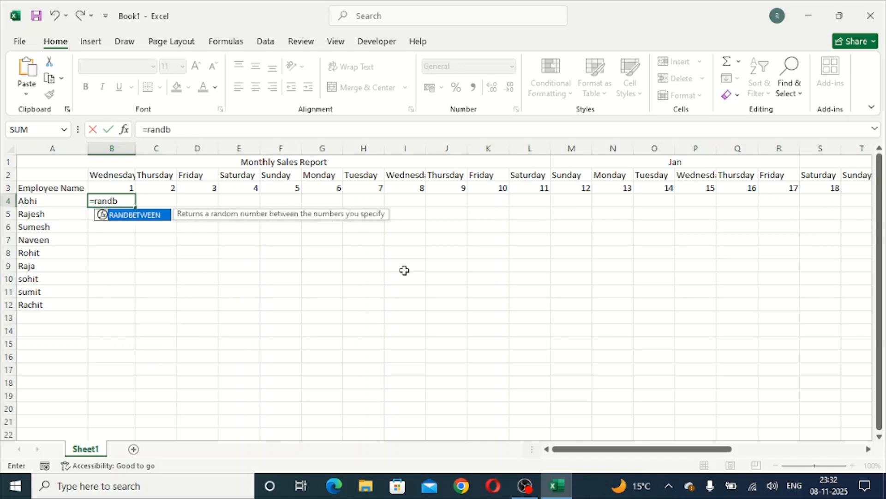
key(Tab)
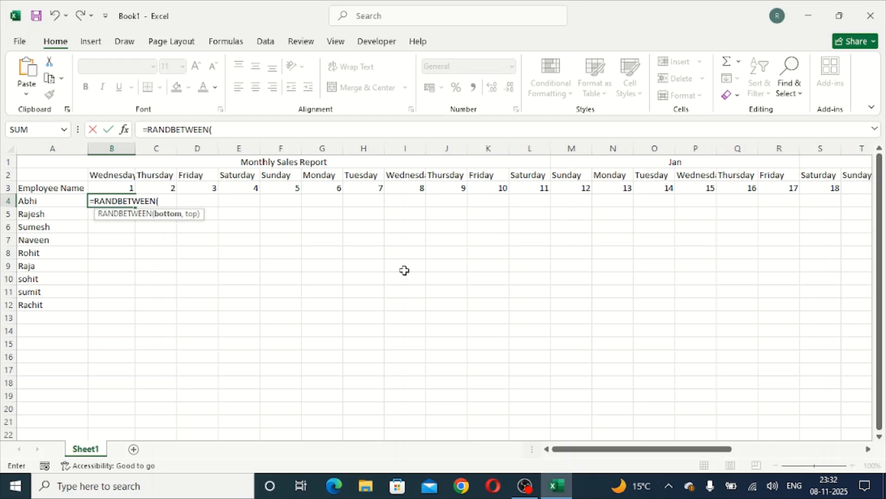
text(100,50)
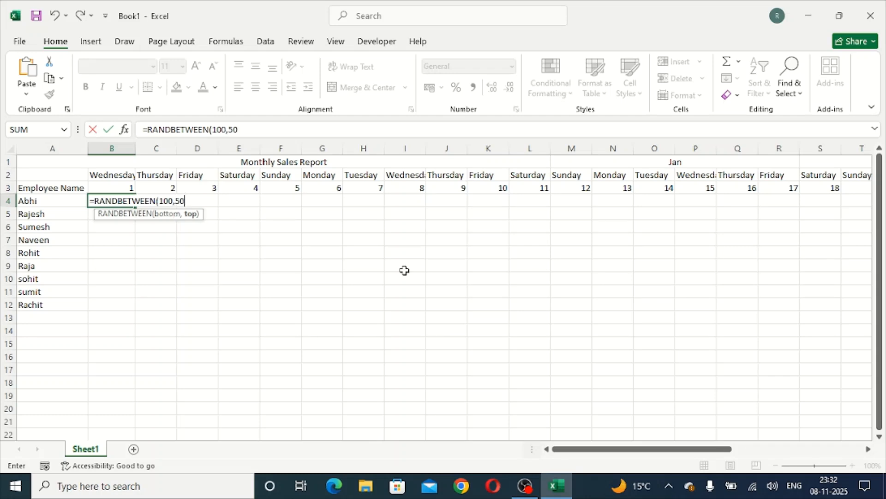
text())
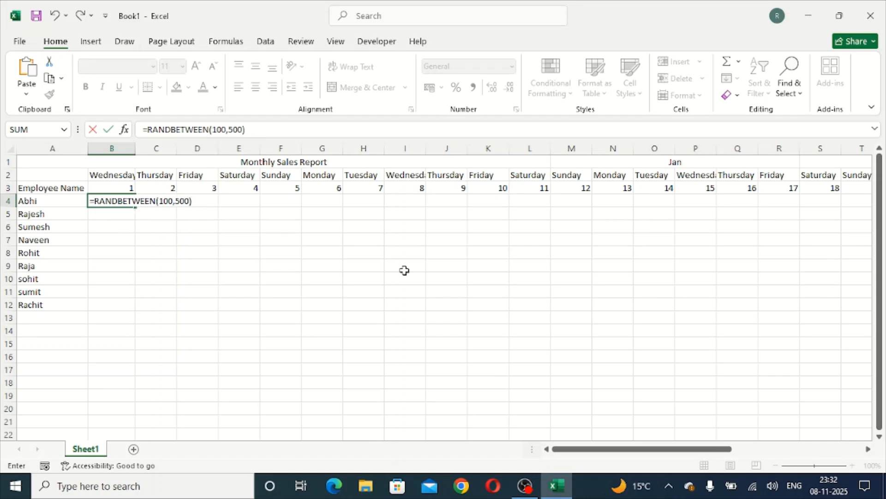
key(Return)
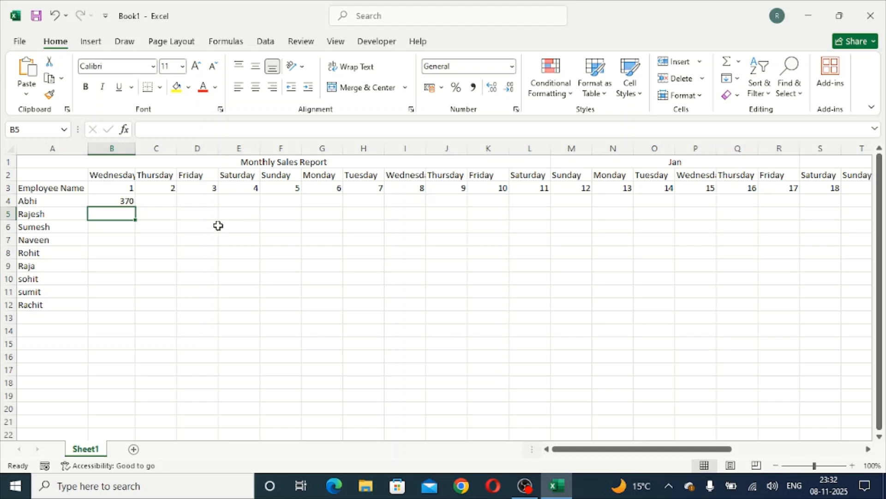
Step: Fill the B4 random sales formula across row 4 through AF4
click(131, 201)
drag(139, 205, 762, 205)
drag(801, 449, 675, 455)
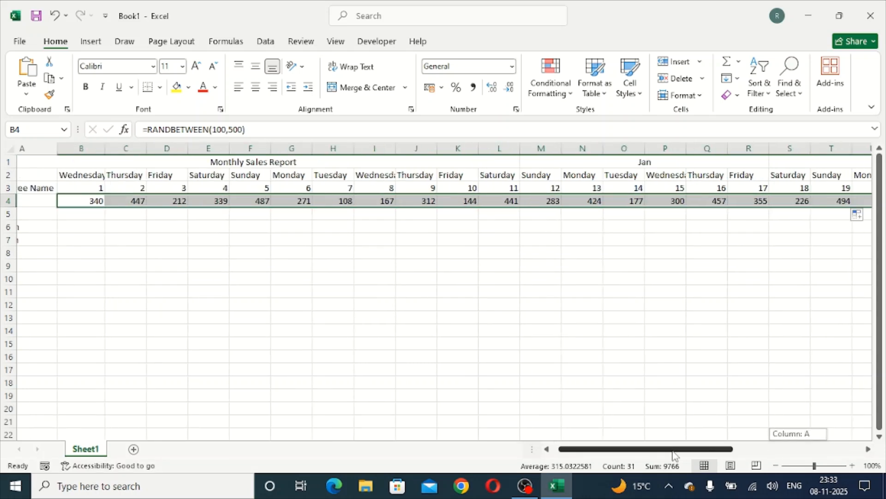
click(72, 202)
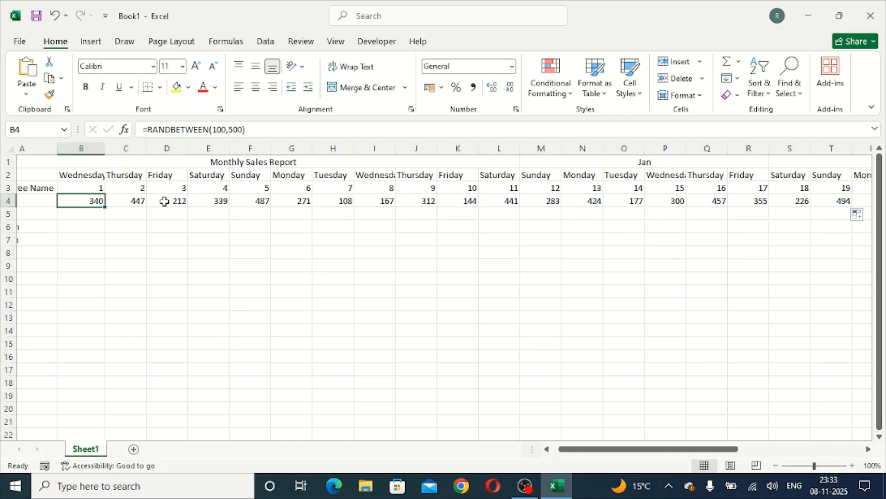
click(165, 202)
Step: Fill the random sales formulas in B4:AF4 down to row 12 for all remaining employees
drag(659, 448, 801, 451)
click(771, 202)
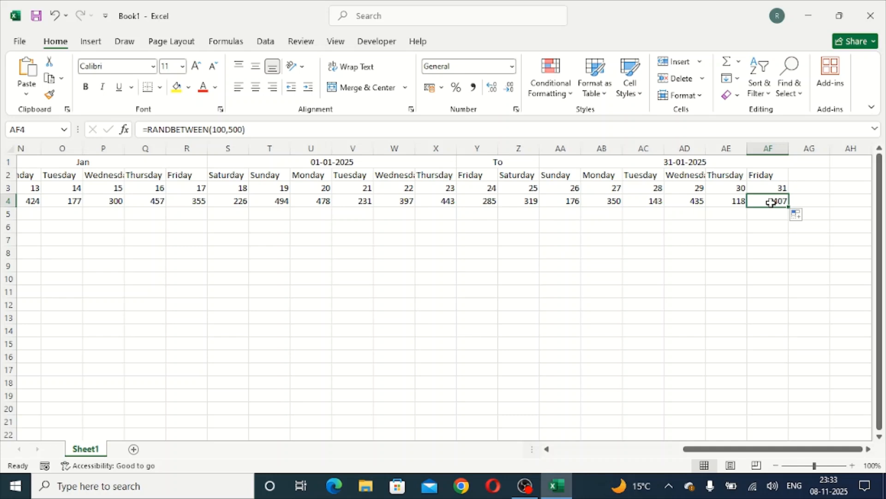
key(ctrl+shift+Left)
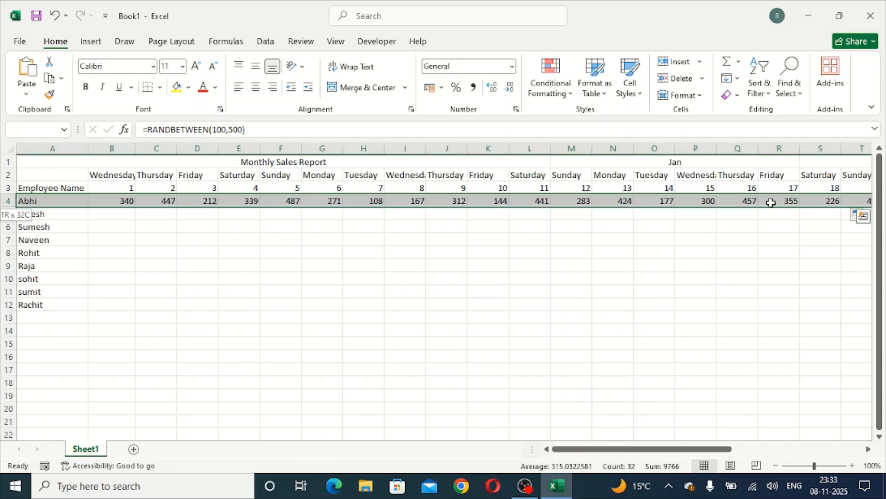
key(shift+Right)
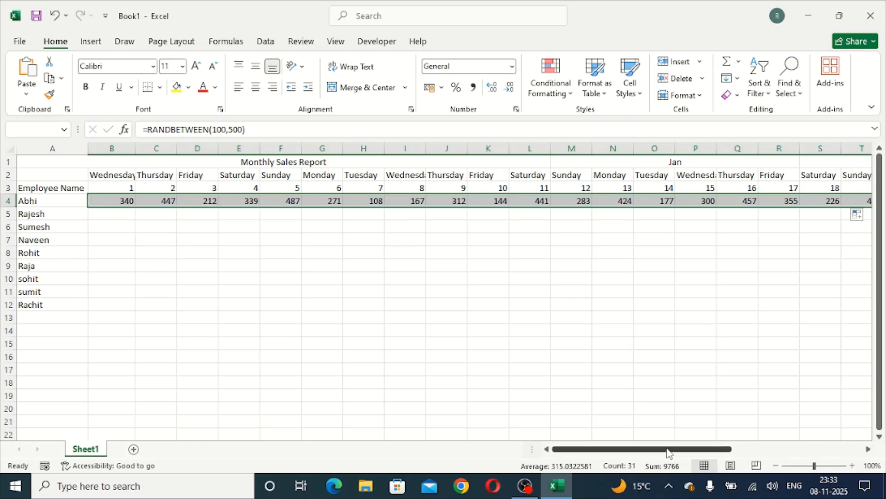
drag(665, 453, 863, 434)
drag(789, 206, 789, 309)
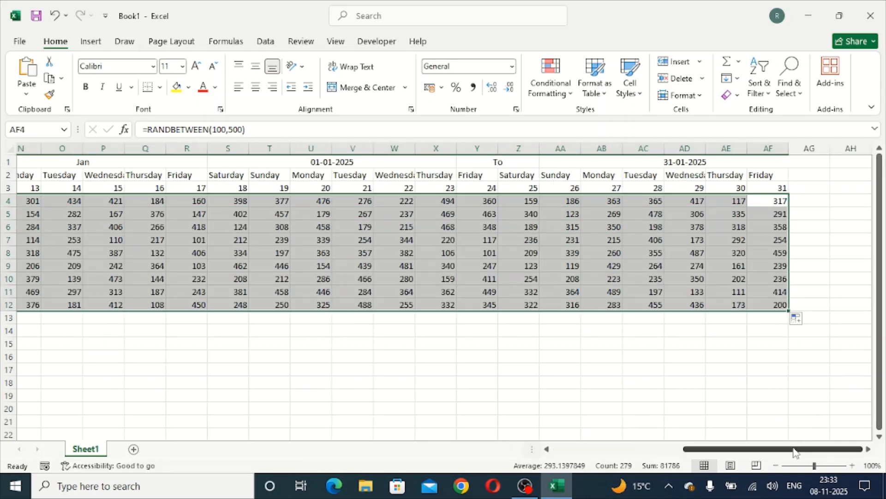
drag(791, 449, 659, 449)
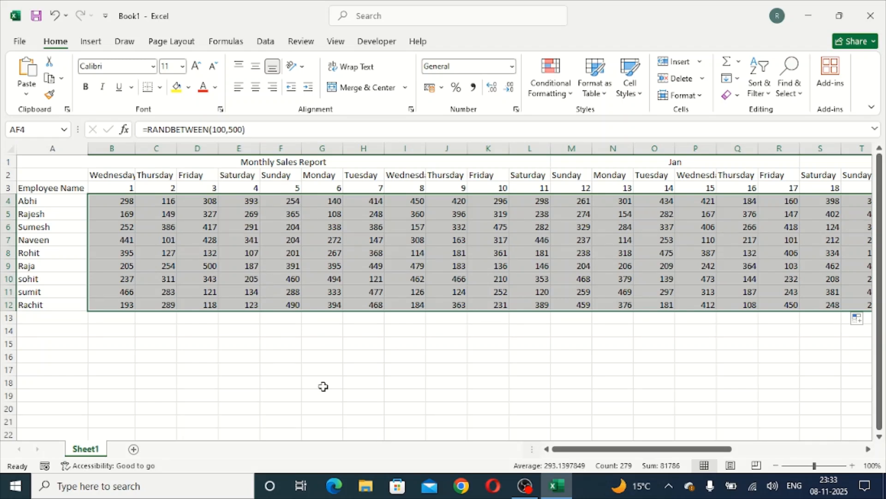
Step: Test the recalculation of the random figures by entering 90 in the empty cell G17, and clear that cell again
click(324, 368)
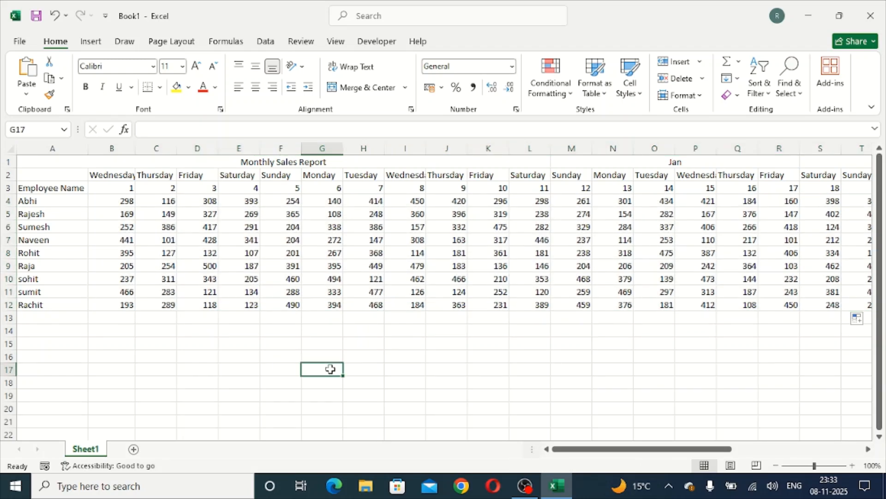
text(90)
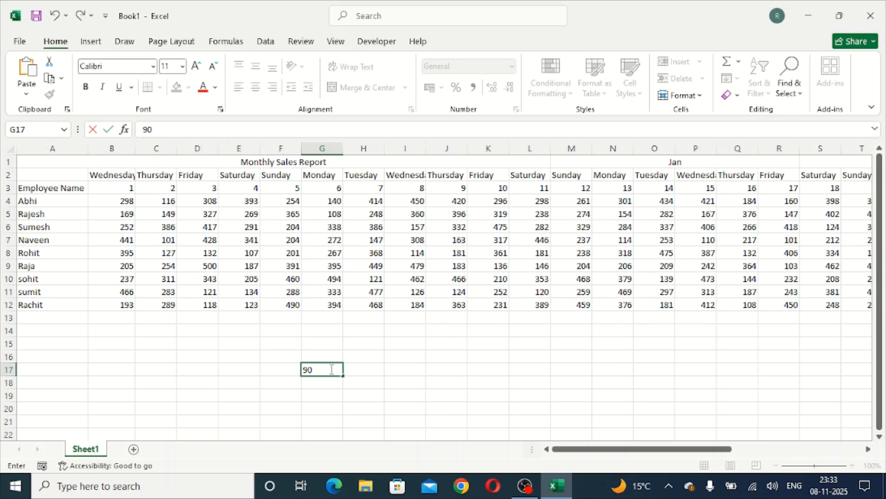
key(Return)
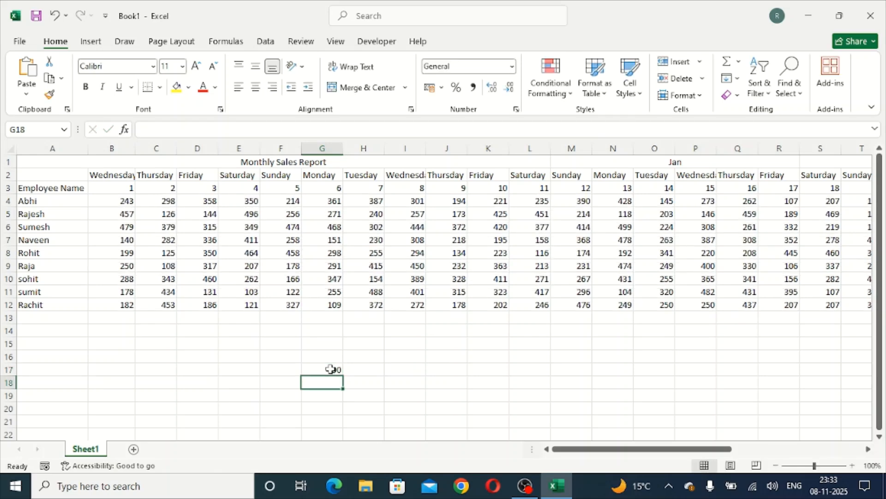
click(331, 369)
key(BackSpace)
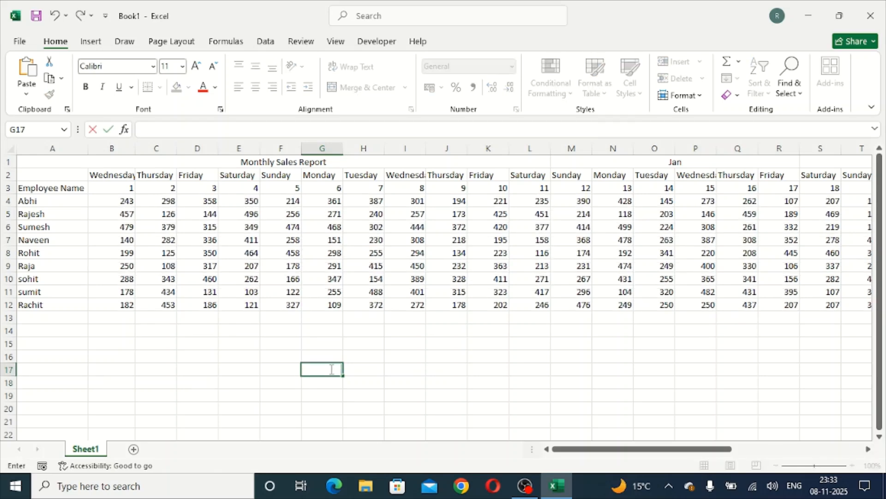
key(Return)
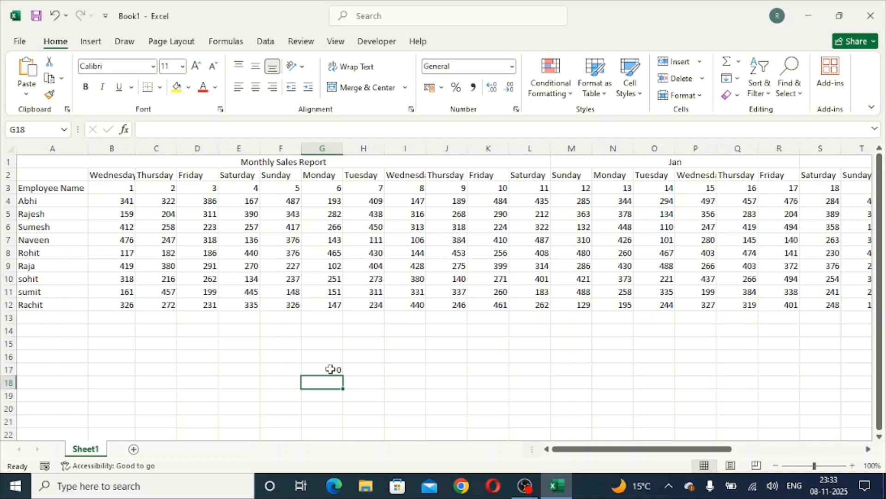
click(331, 369)
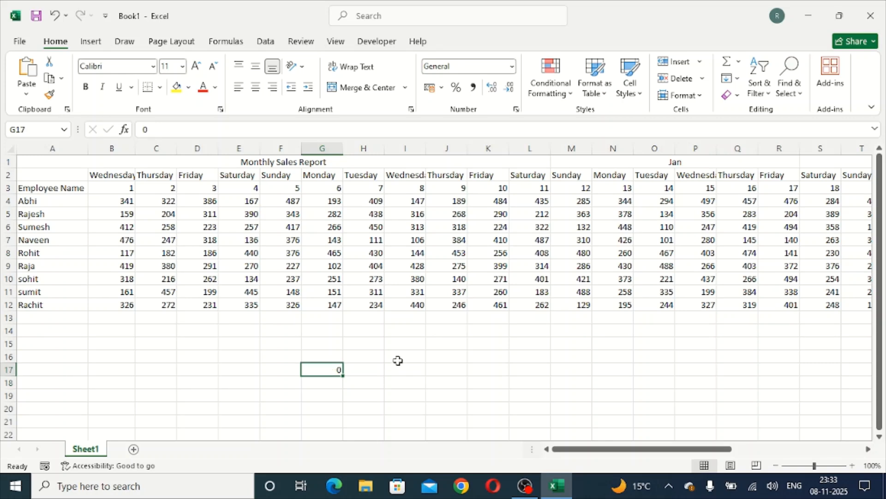
key(Delete)
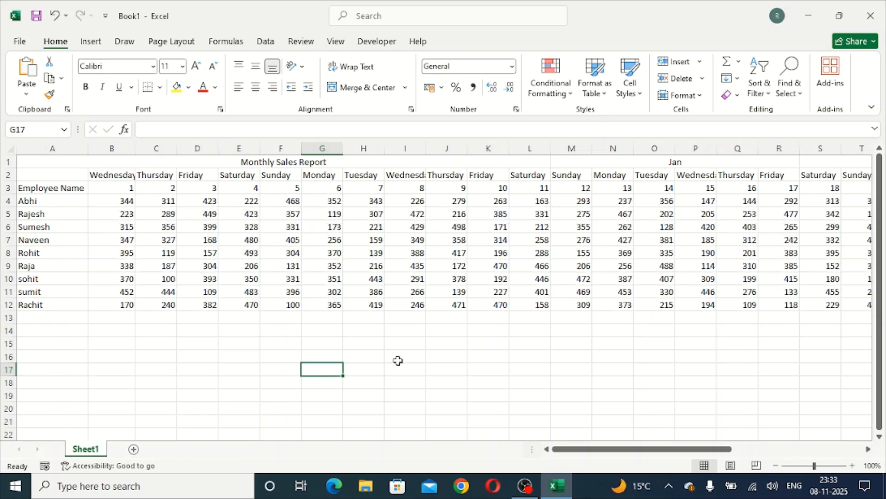
drag(107, 201, 829, 309)
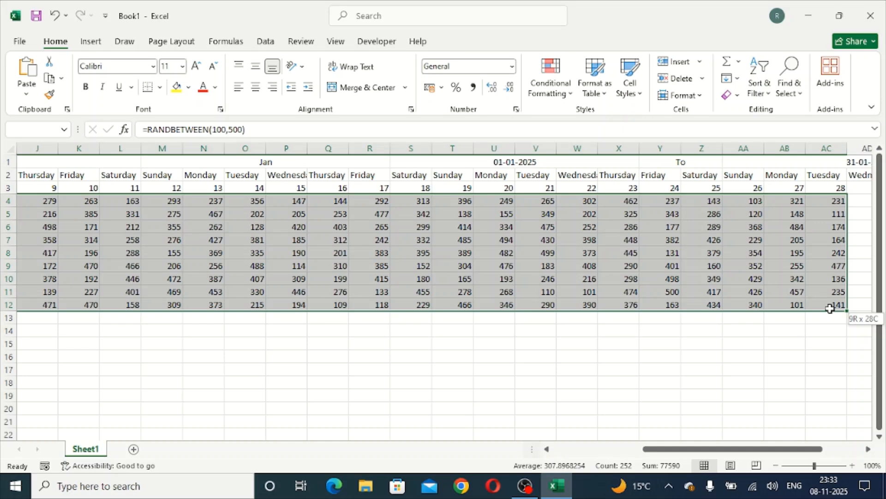
drag(829, 309, 745, 314)
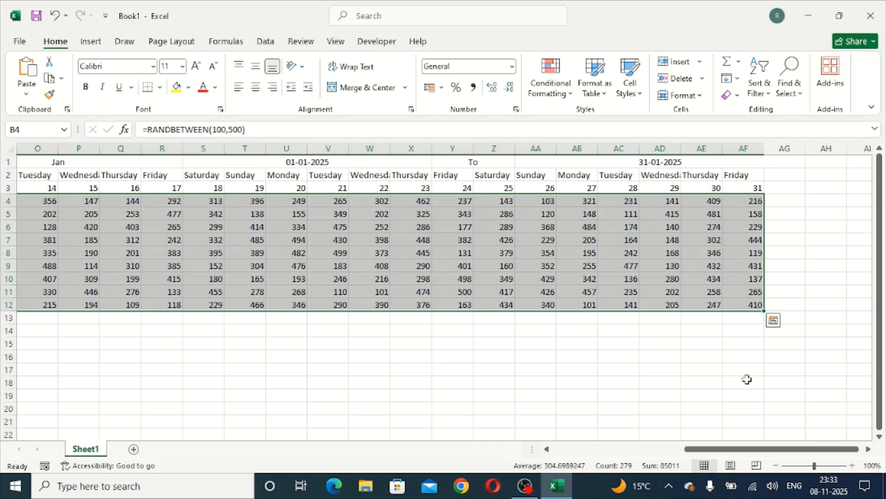
drag(750, 450, 636, 448)
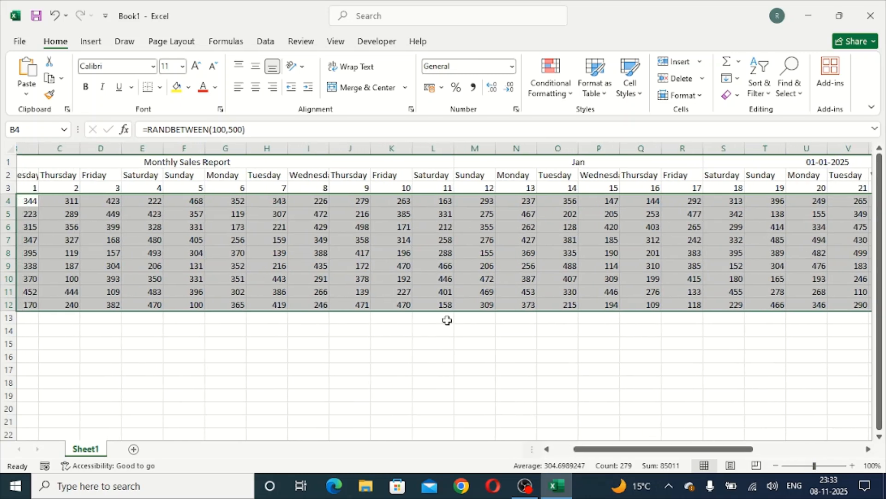
Step: Copy the range B3:AF12 and paste it over itself as values only, replacing its formulas with fixed numbers
click(29, 189)
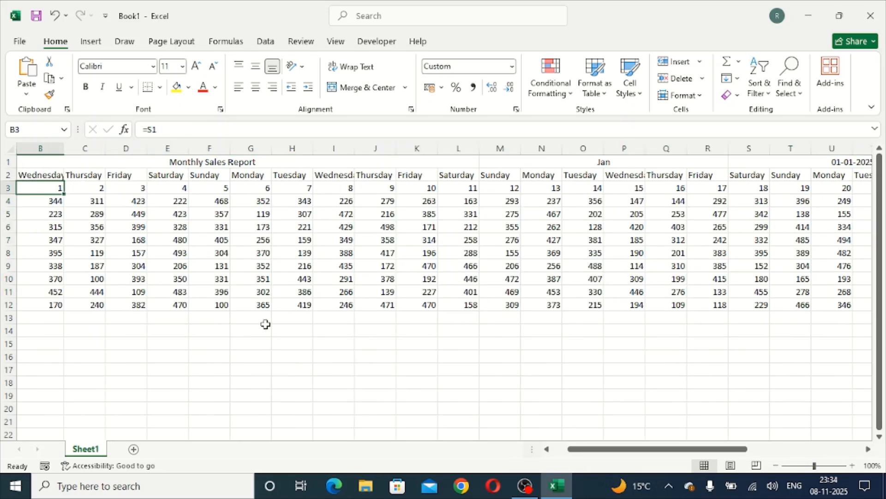
drag(580, 449, 563, 453)
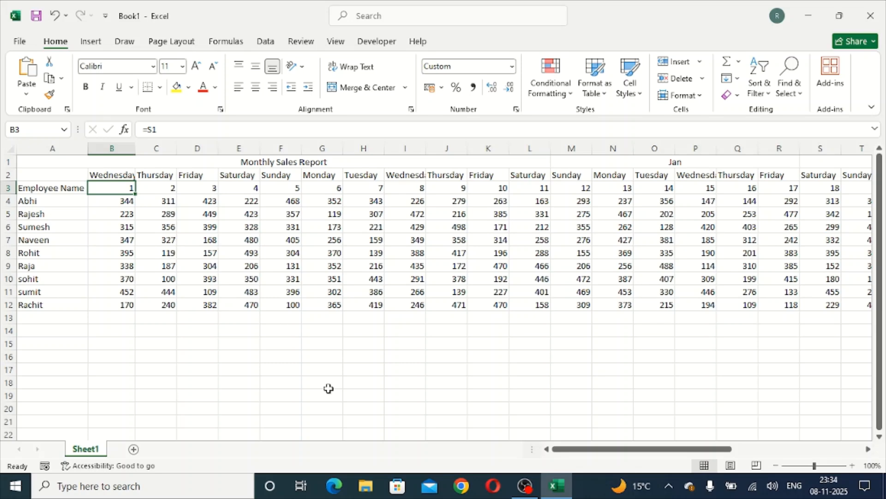
key(ctrl+shift+Right)
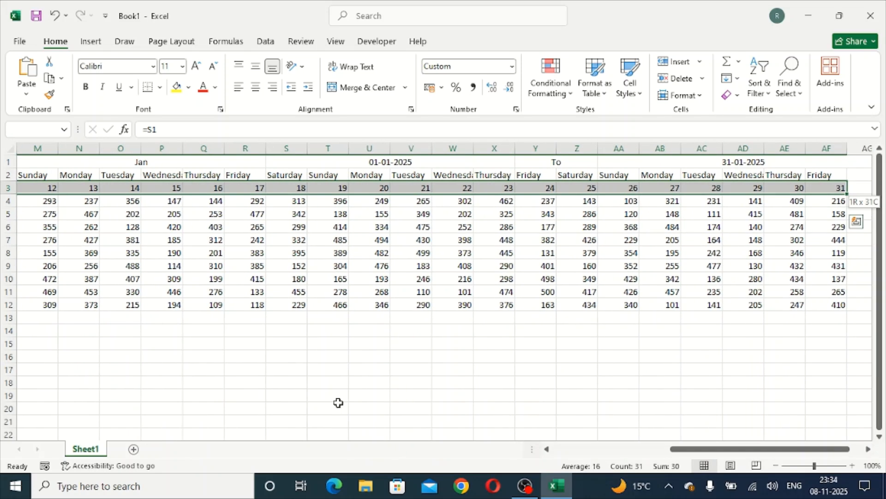
key(ctrl+shift+Down)
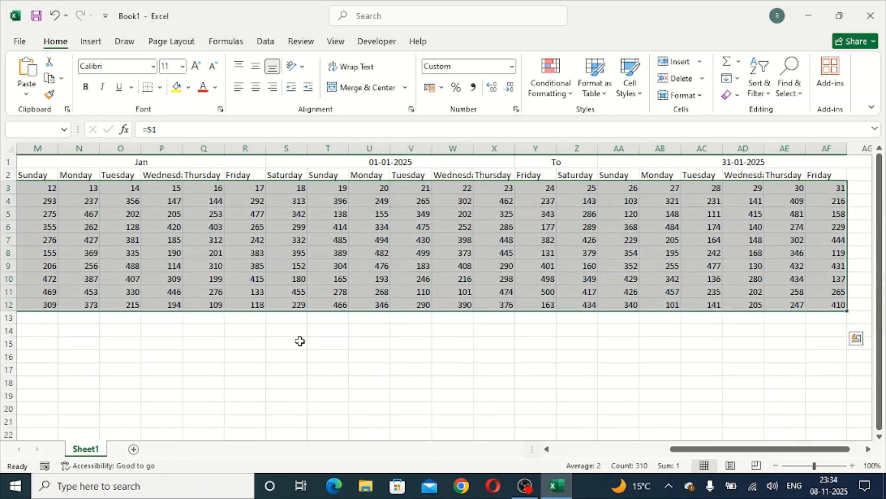
key(ctrl+c)
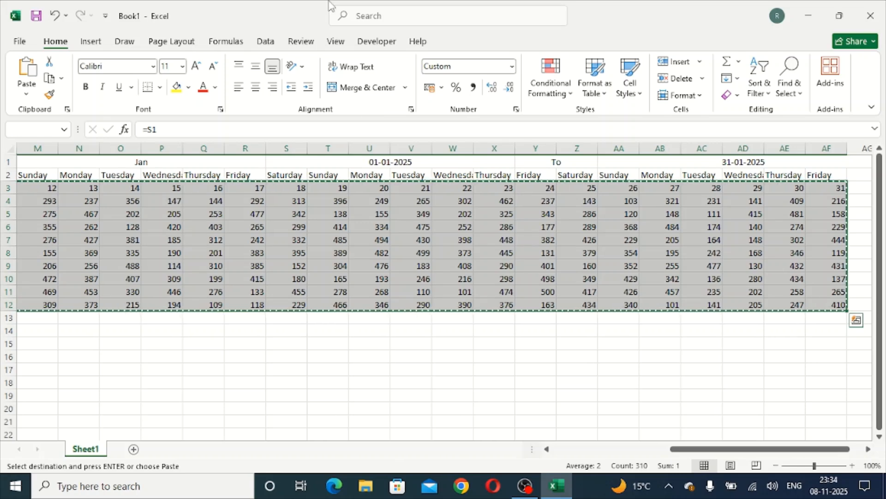
click(27, 96)
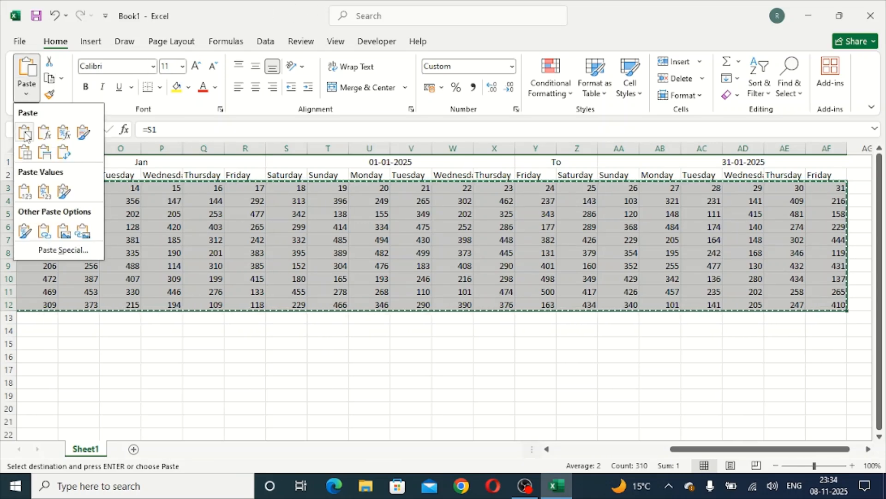
click(25, 191)
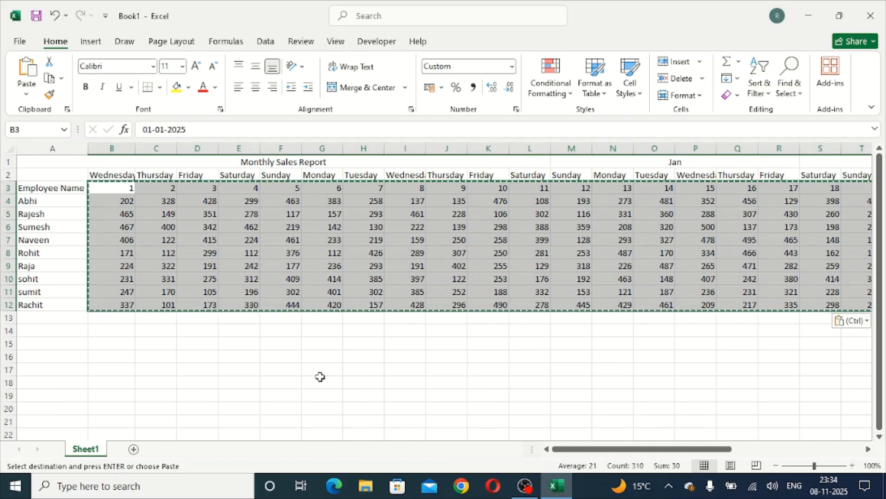
click(318, 381)
double_click(399, 379)
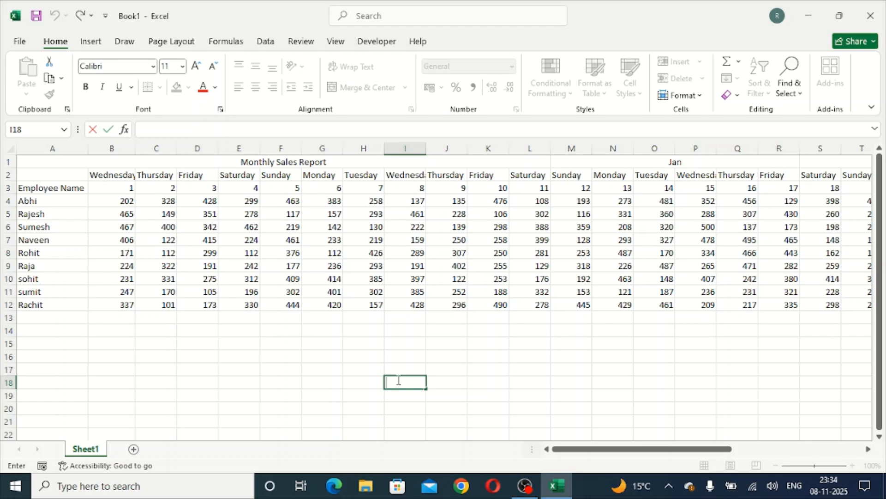
Step: Test that the pasted sales figures stay fixed by entering 98 in the empty cell I18, and clear that cell again
text(98)
key(Return)
click(397, 380)
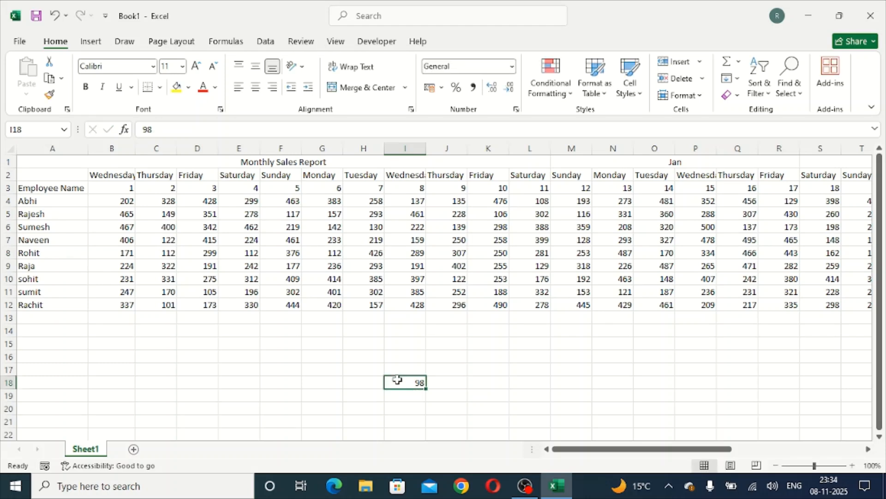
key(BackSpace)
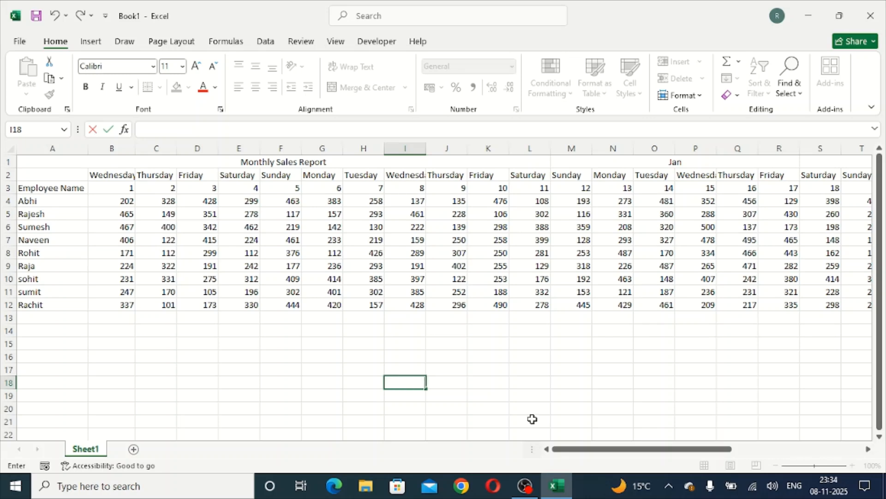
drag(631, 451, 768, 450)
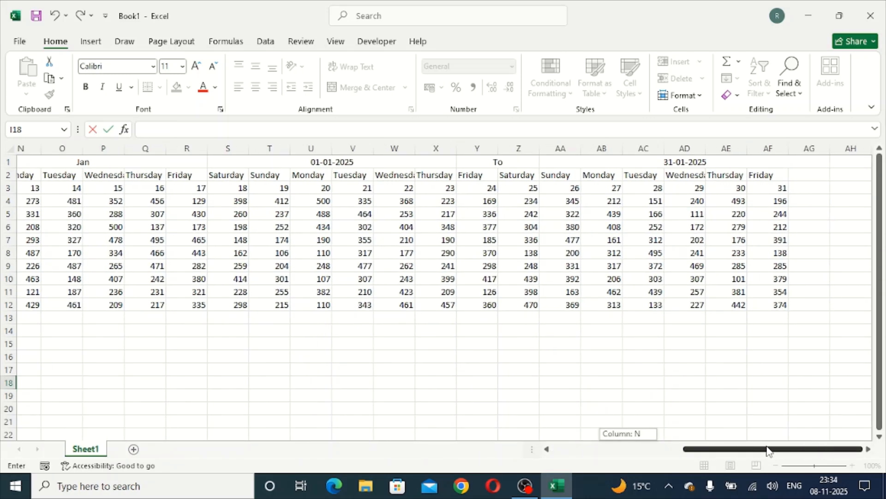
drag(768, 450, 768, 450)
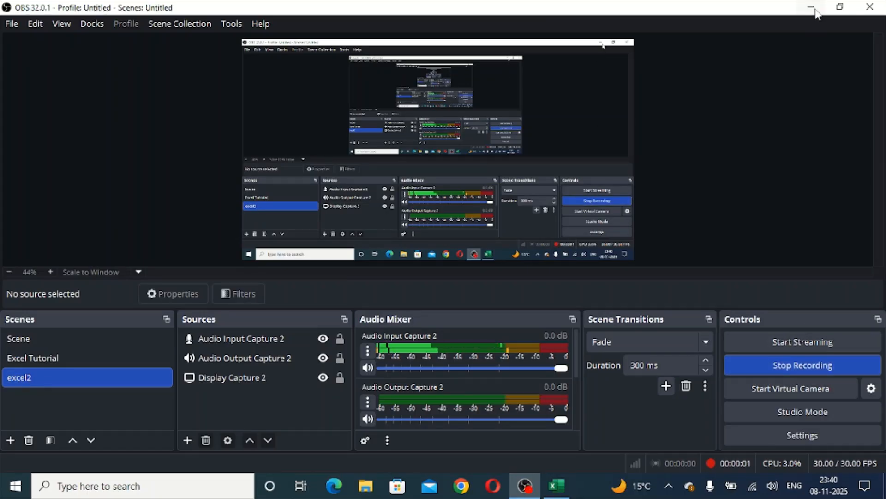
Step: Back in Excel, link the Jan rectangle on Sheet2 to cell A1 of Sheet1, and follow the link to test it
click(811, 9)
click(655, 240)
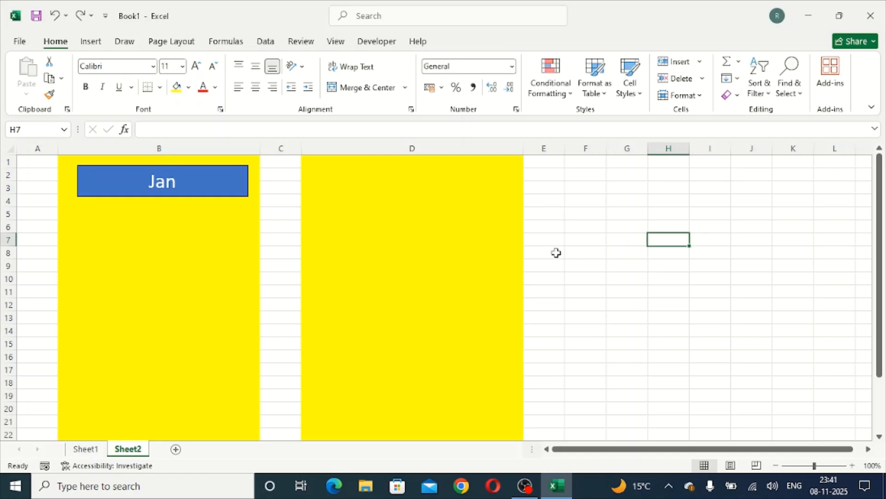
right_click(223, 183)
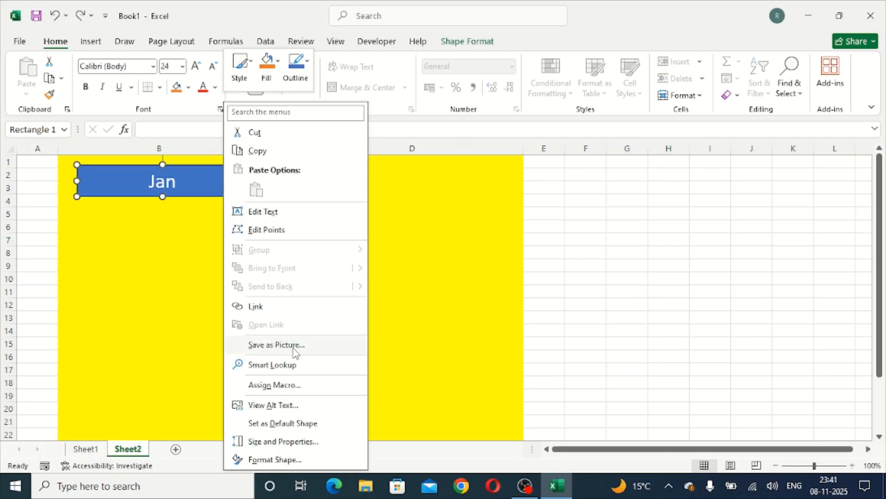
click(256, 306)
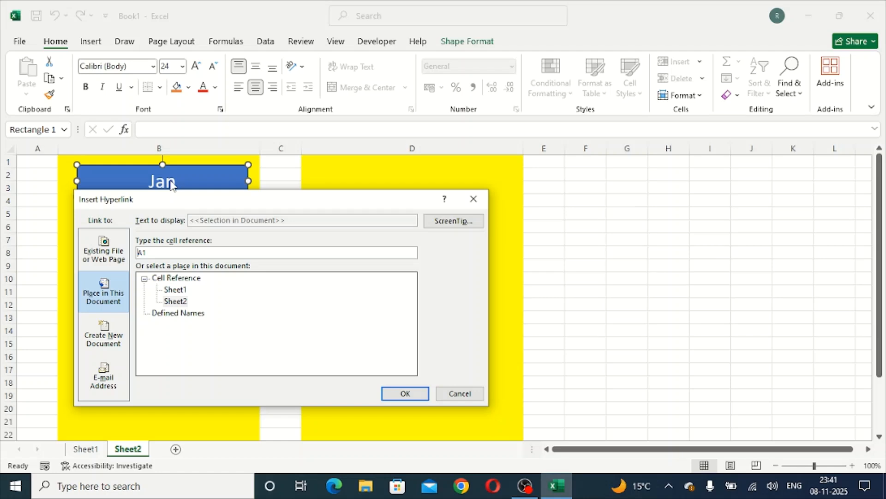
click(180, 291)
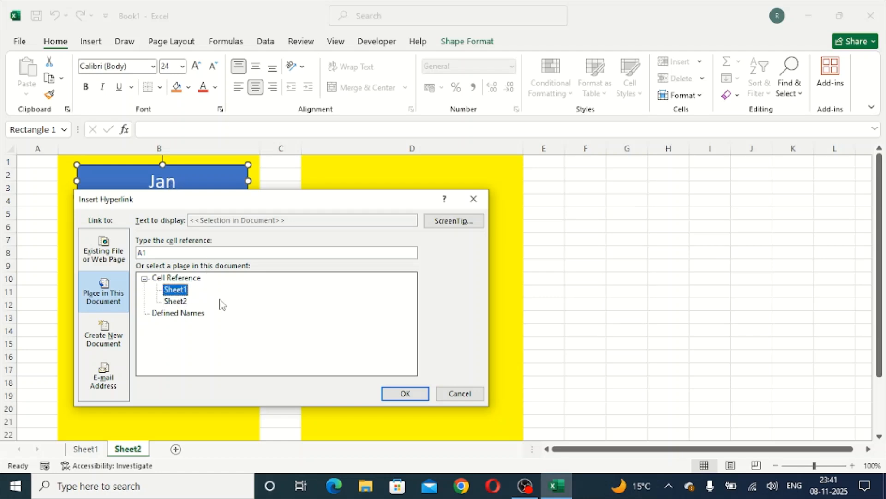
click(405, 394)
click(625, 283)
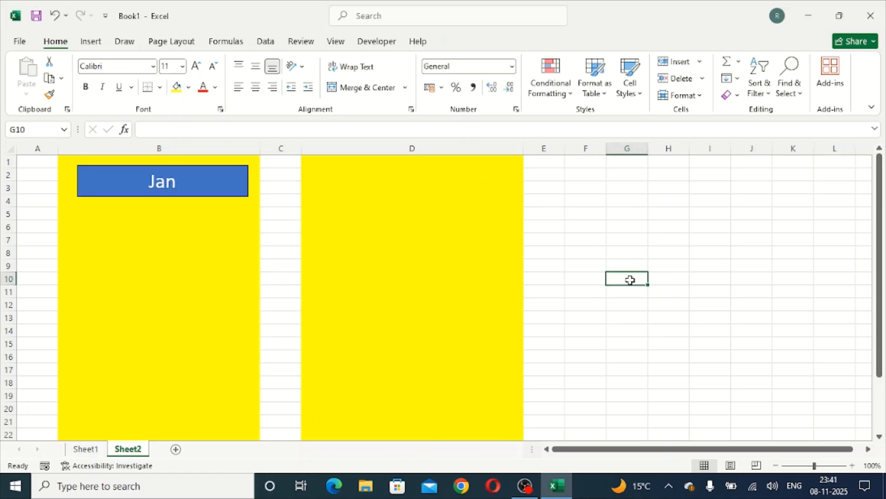
click(189, 181)
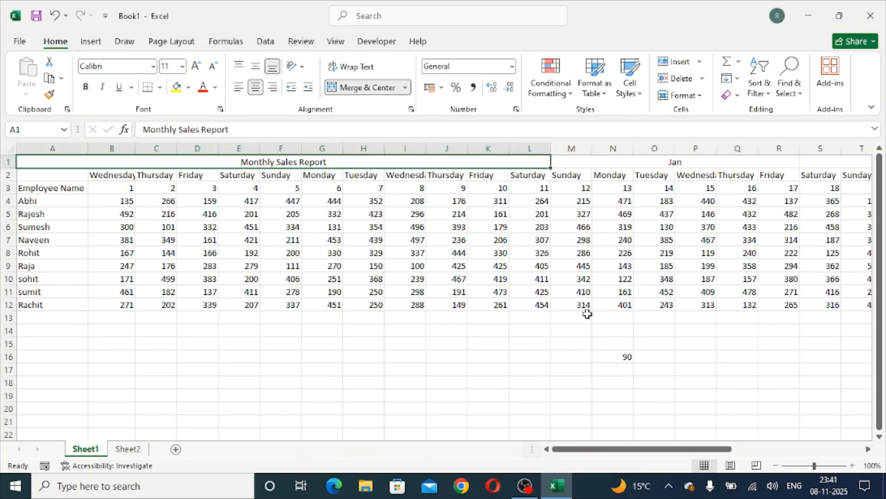